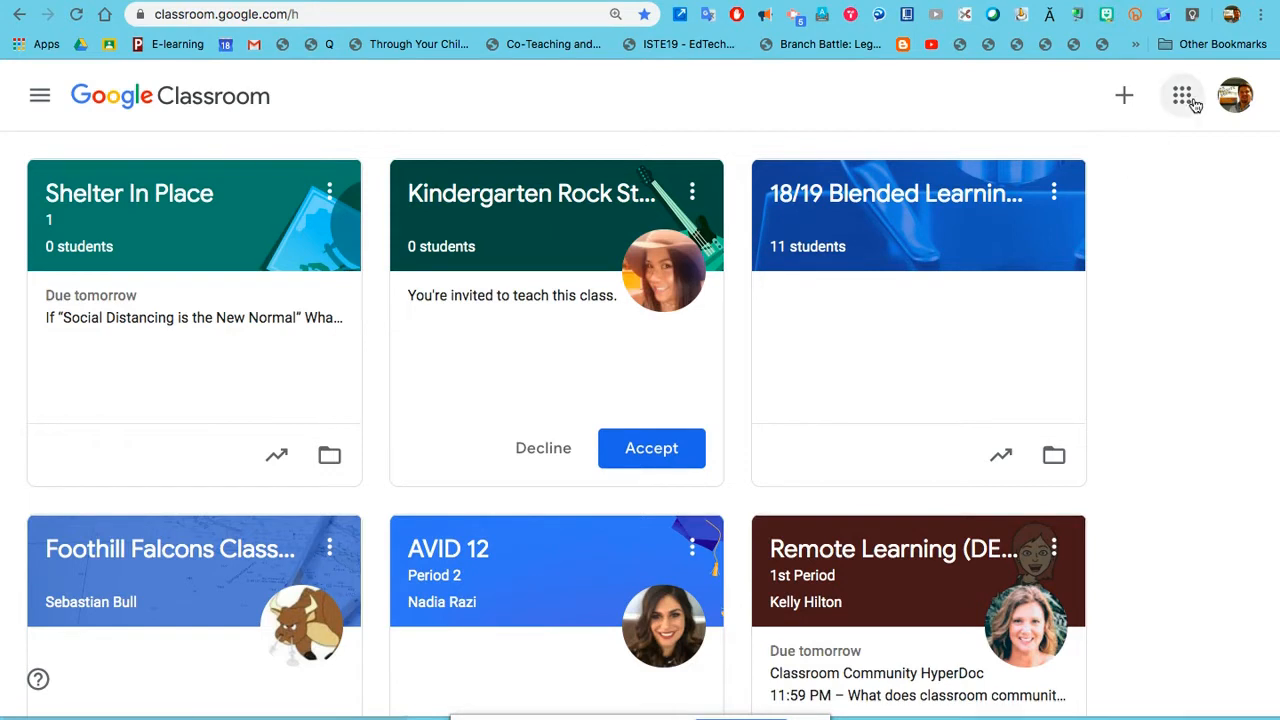
# Step: Start creating a new class and name it Shelter In Place
pyautogui.click(1126, 97)
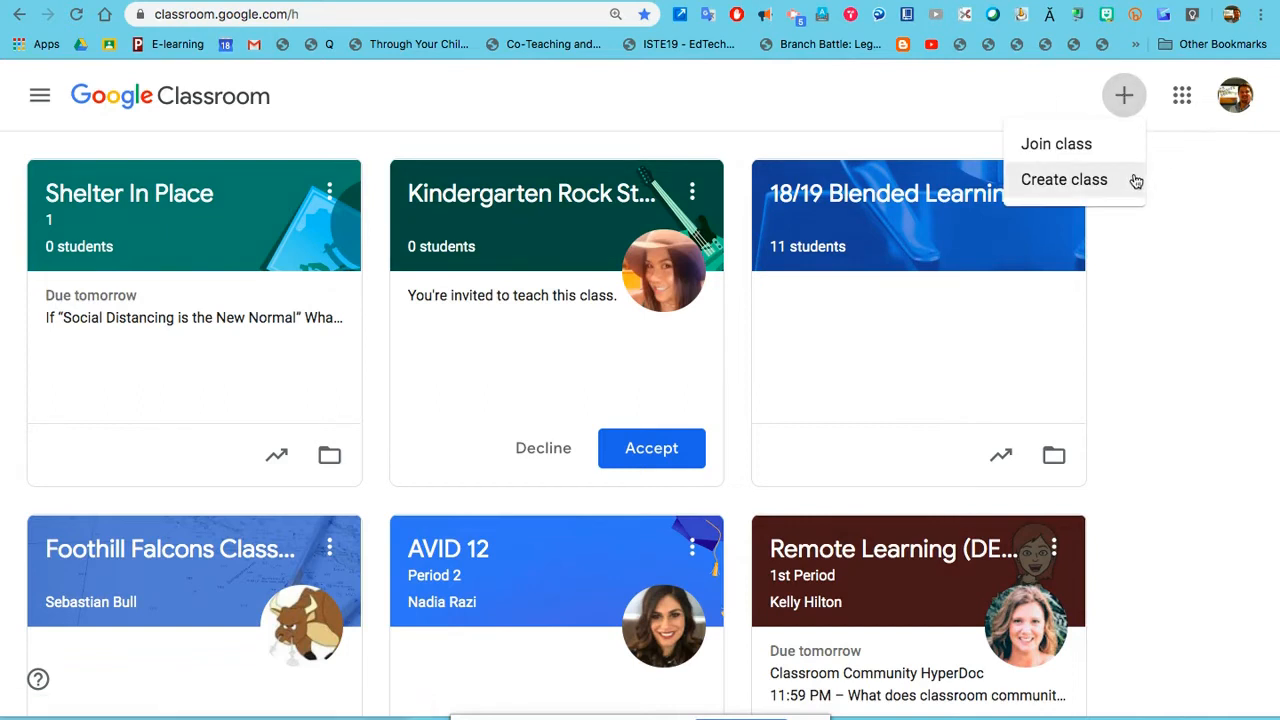
pyautogui.click(1083, 182)
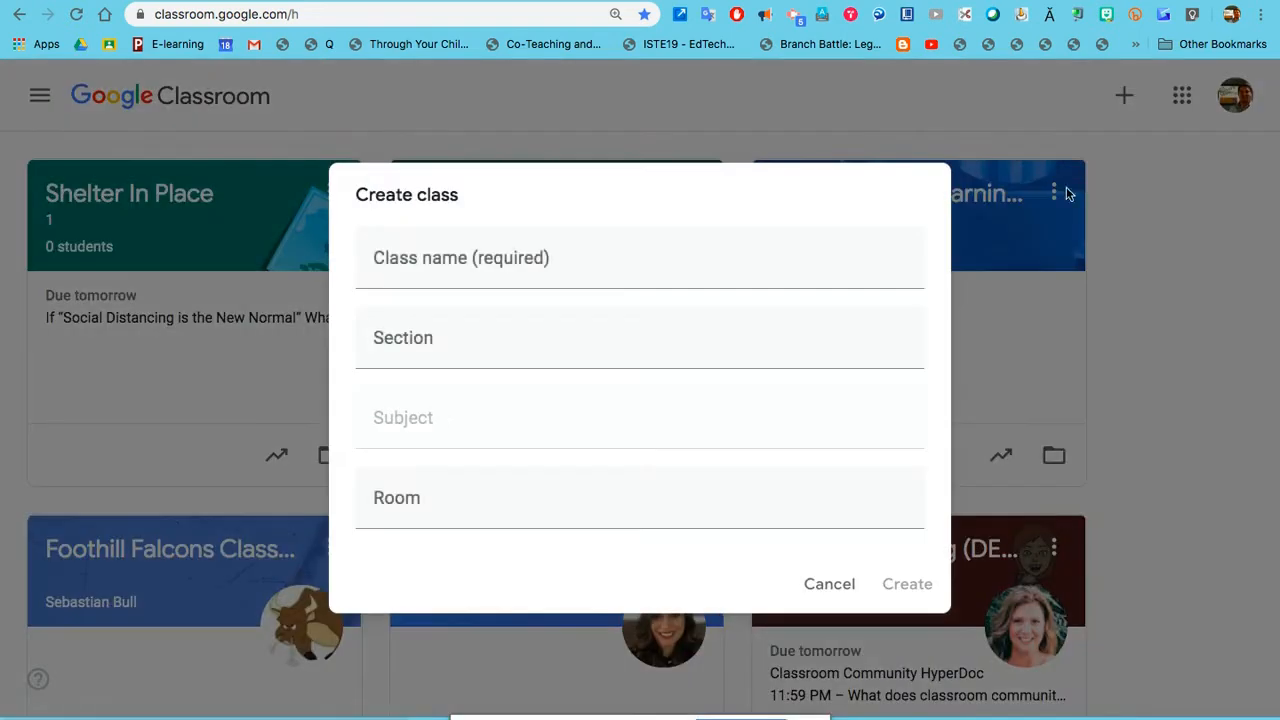
pyautogui.write('Shelt')
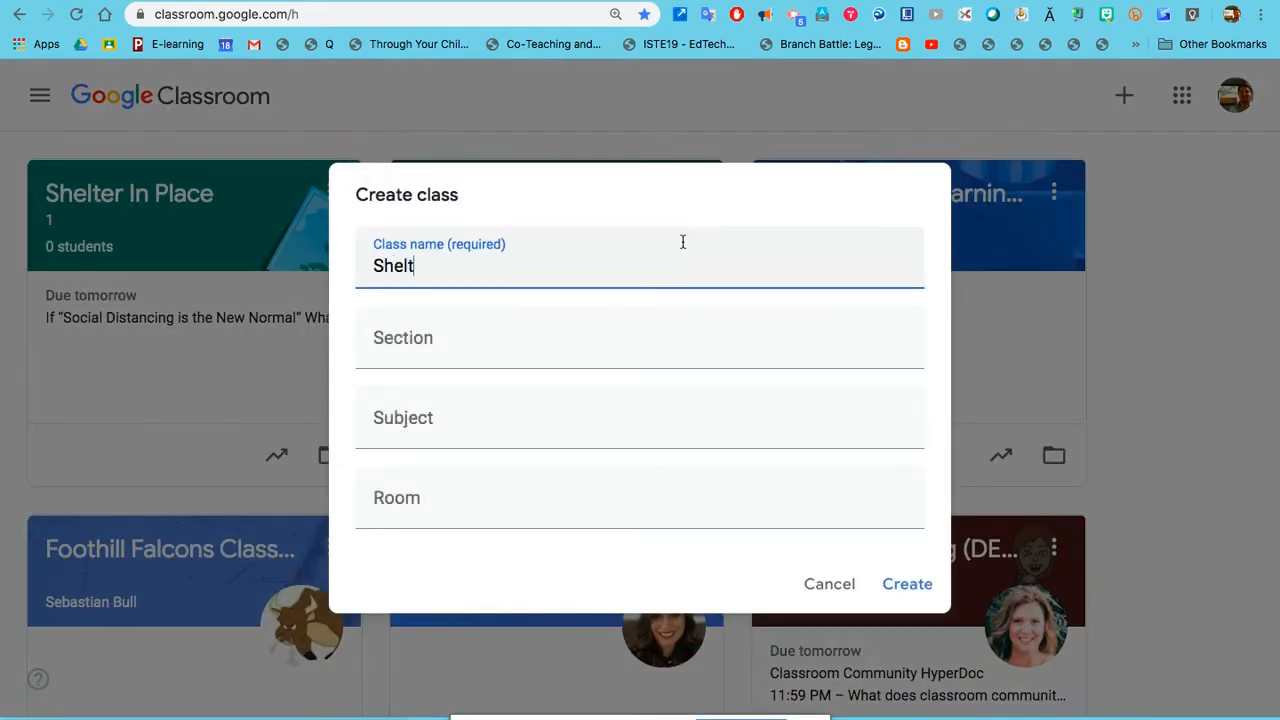
pyautogui.write('er In PLace')
pyautogui.press('BackSpace')
pyautogui.press('BackSpace')
pyautogui.press('BackSpace')
pyautogui.press('BackSpace')
pyautogui.write('lace')
# Step: Set the section to 2 and create the class
pyautogui.click(571, 357)
pyautogui.write('1')
pyautogui.press('BackSpace')
pyautogui.write('2')
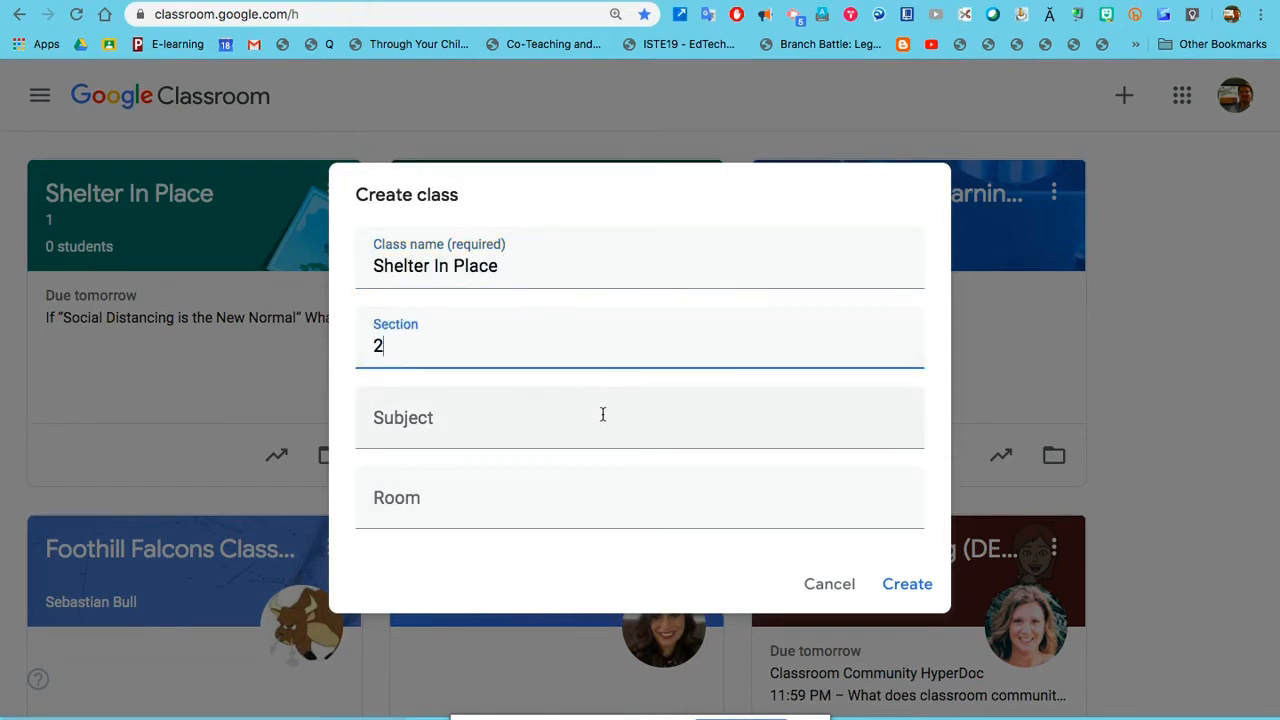
pyautogui.click(905, 585)
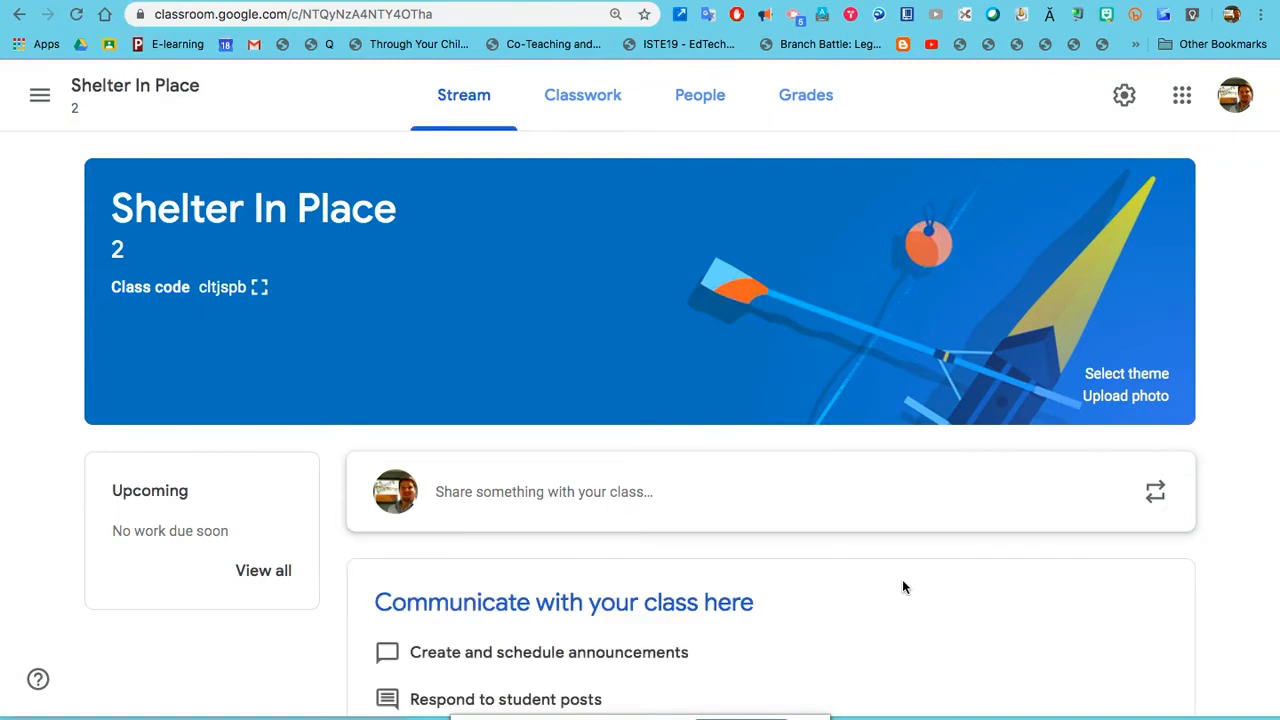
# Step: Look over the new class's stream, classwork and people pages, including the student invitation form, without inviting anyone
pyautogui.scroll(-1, 902, 587)
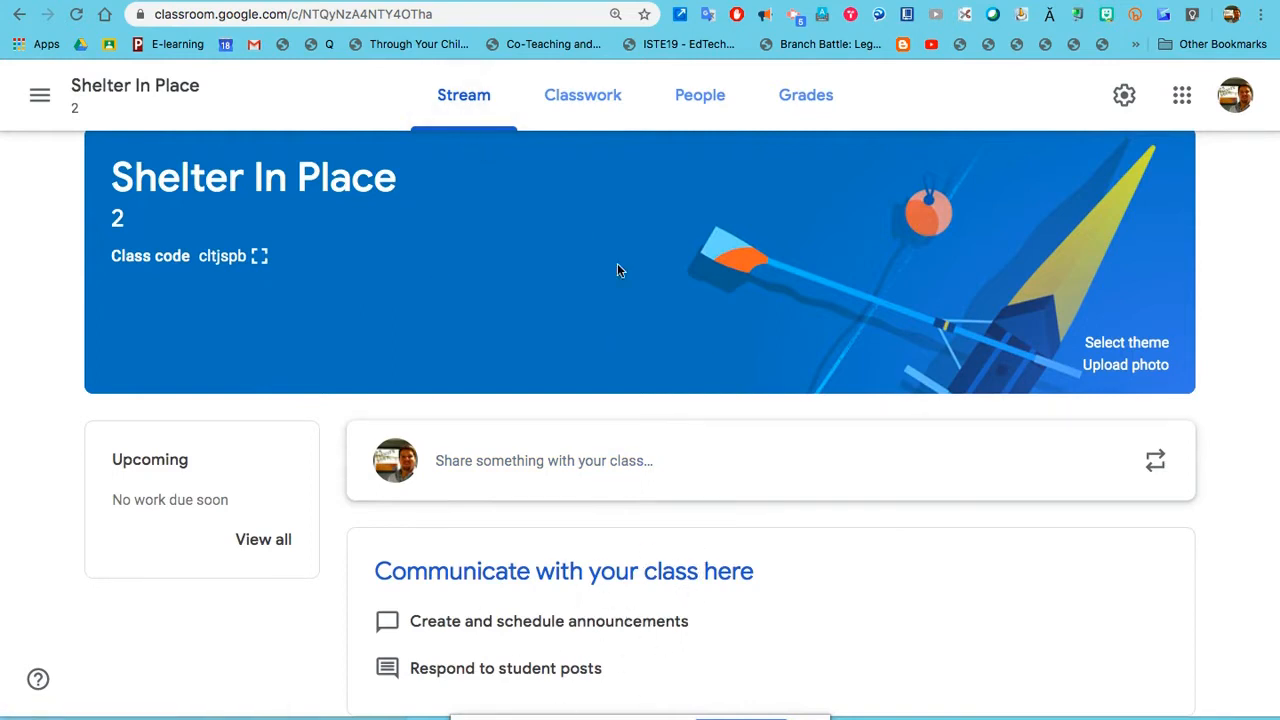
pyautogui.click(582, 100)
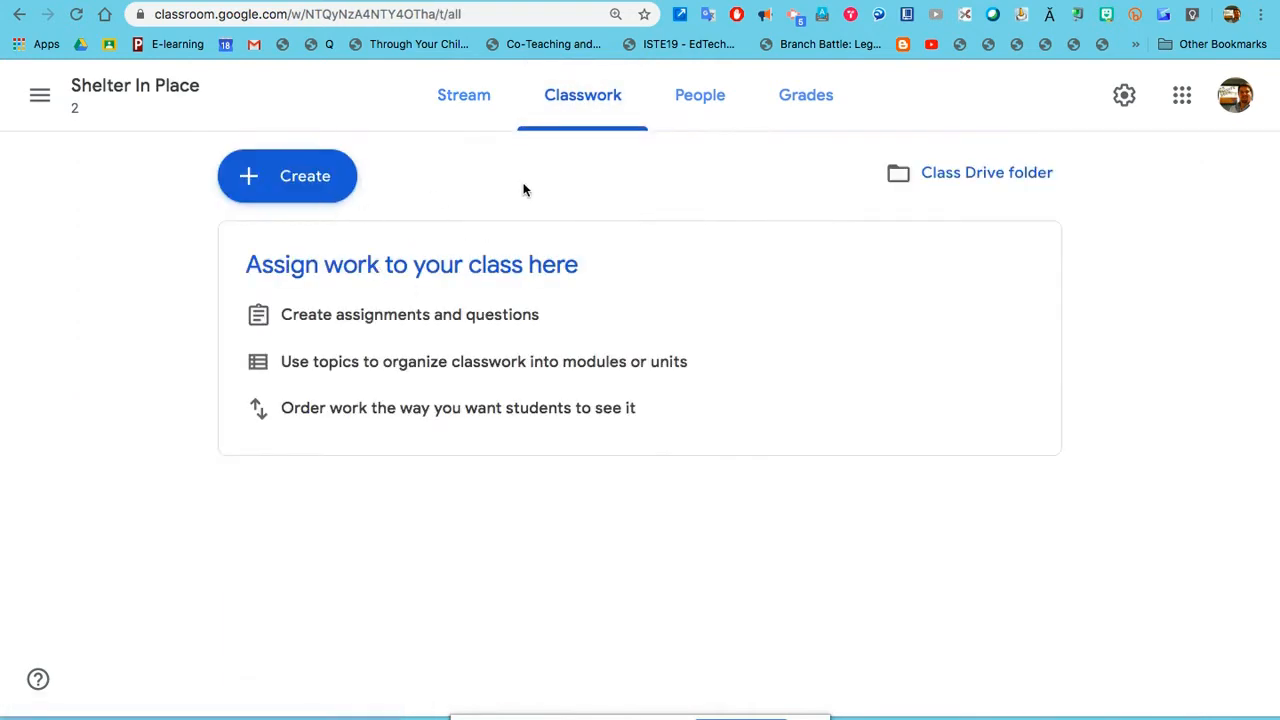
pyautogui.click(703, 97)
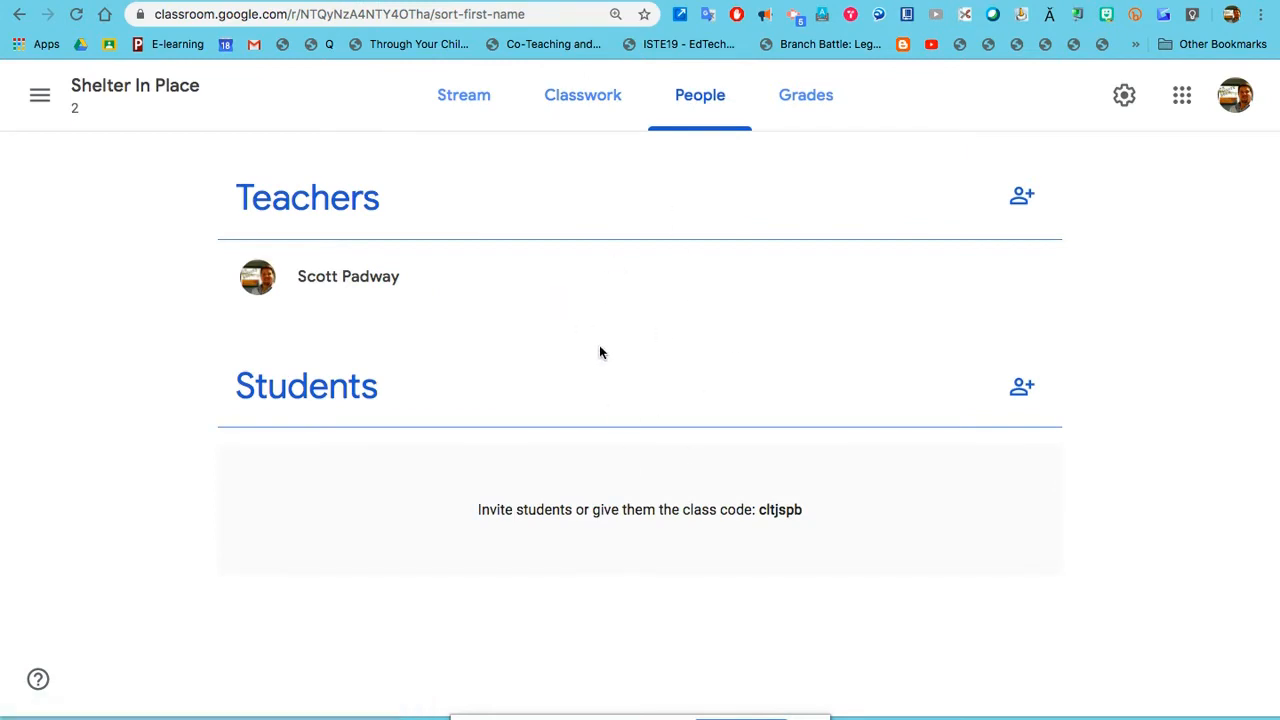
pyautogui.click(1021, 386)
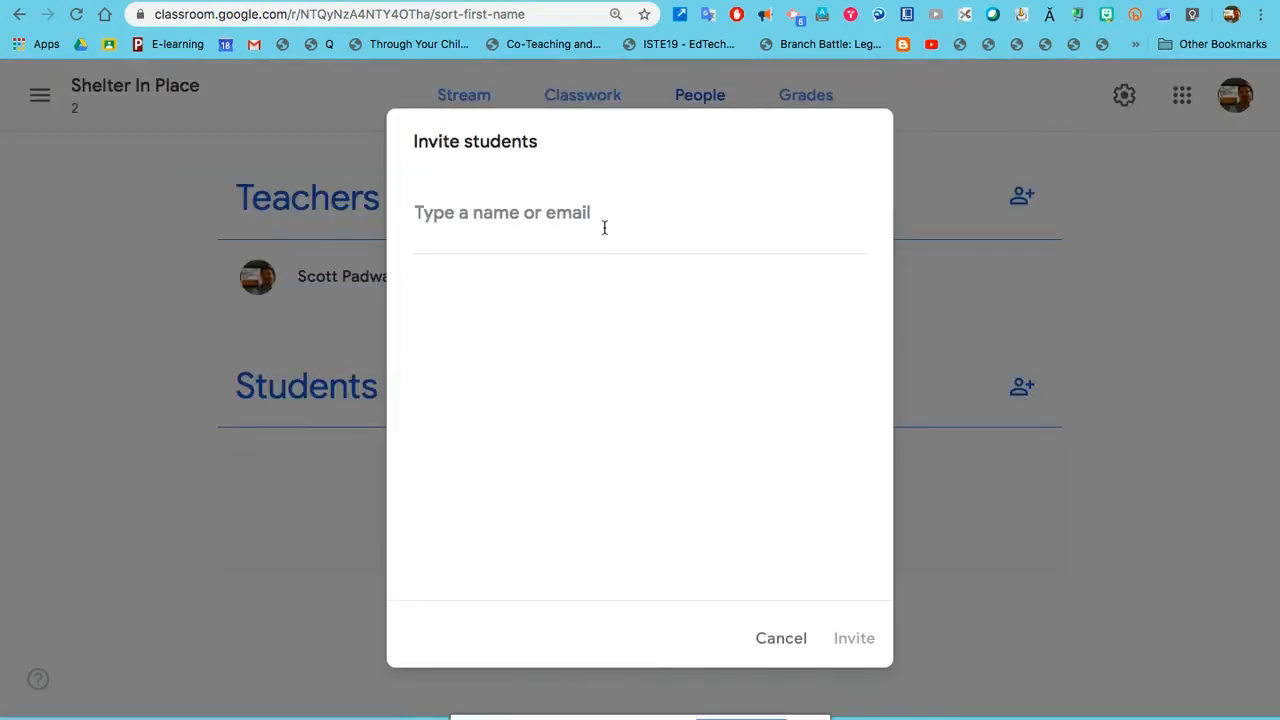
pyautogui.click(784, 642)
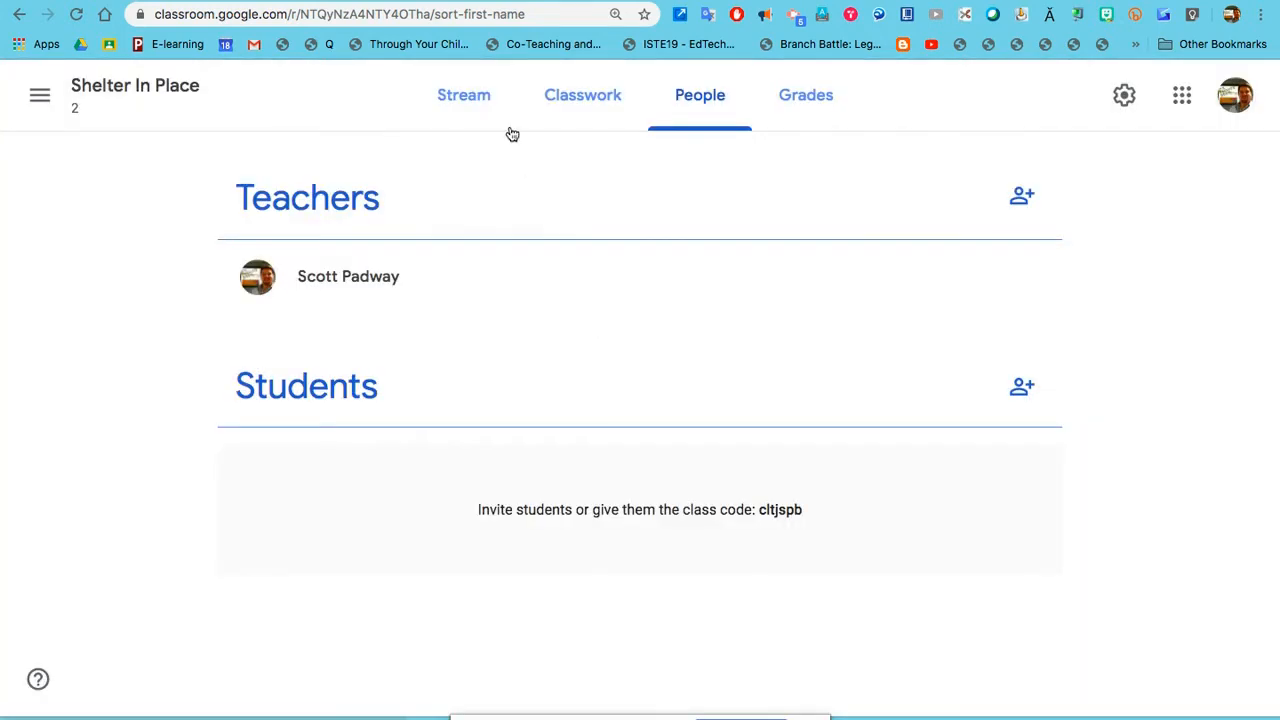
# Step: Display the class code enlarged from the class stream, select it for sharing, and close the display
pyautogui.click(481, 103)
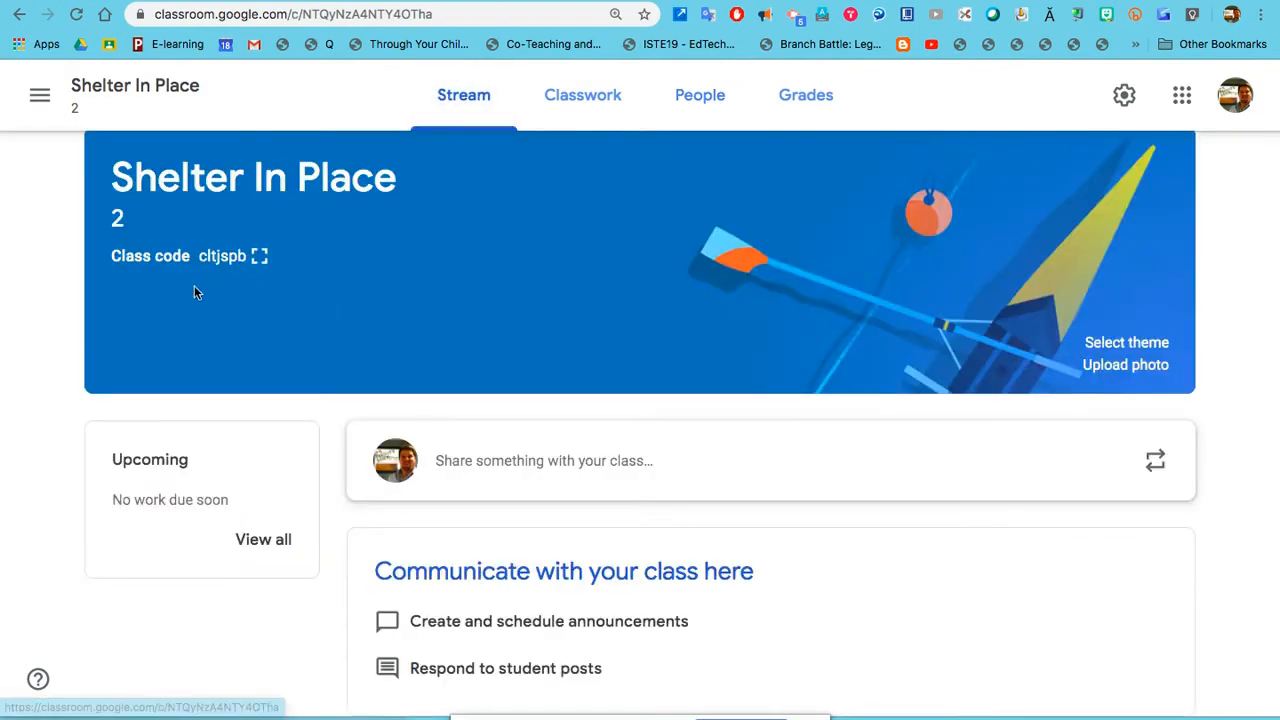
pyautogui.moveTo(199, 256); pyautogui.dragTo(244, 264)
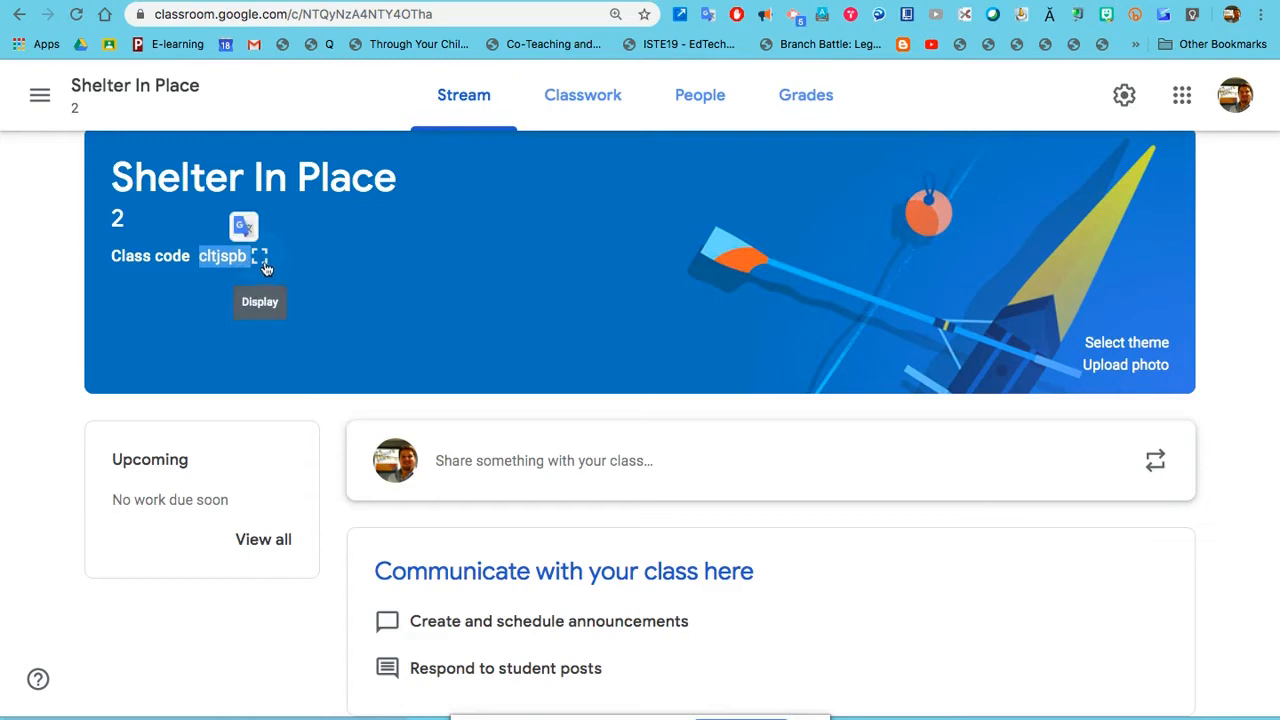
pyautogui.click(260, 257)
pyautogui.moveTo(446, 380); pyautogui.dragTo(848, 421)
pyautogui.hotkey('ctrl', 'c')
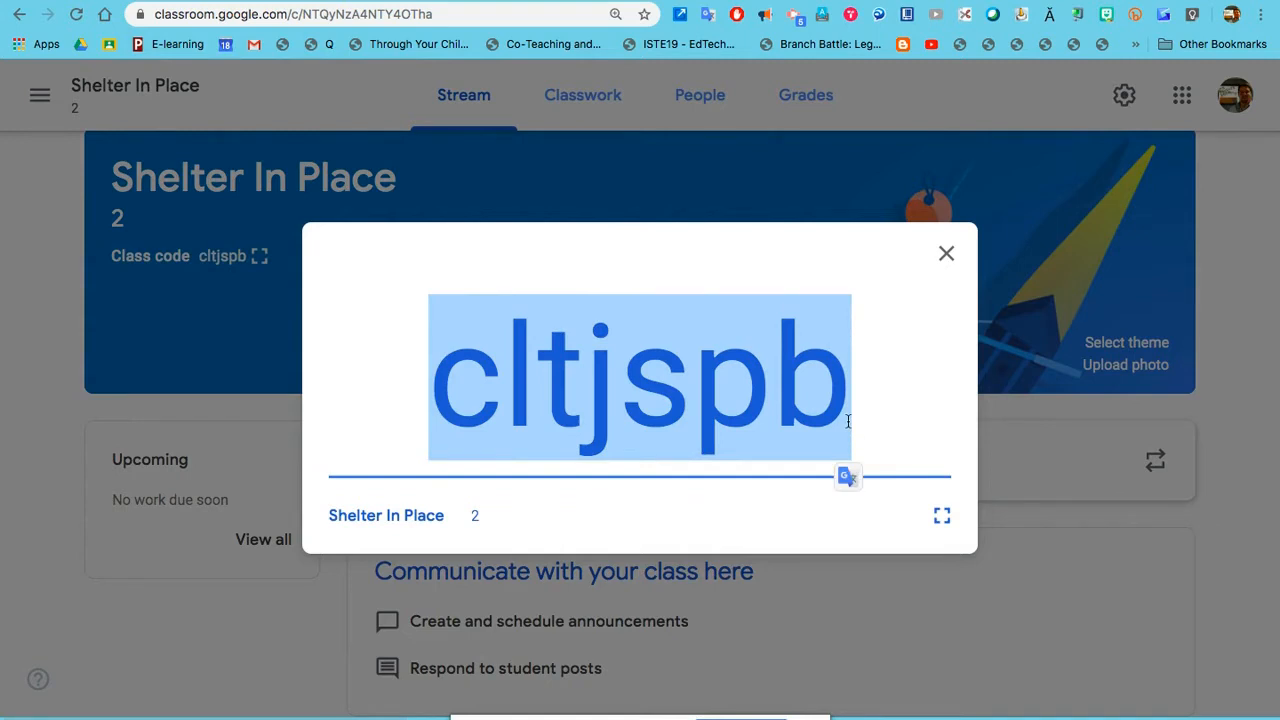
pyautogui.click(946, 256)
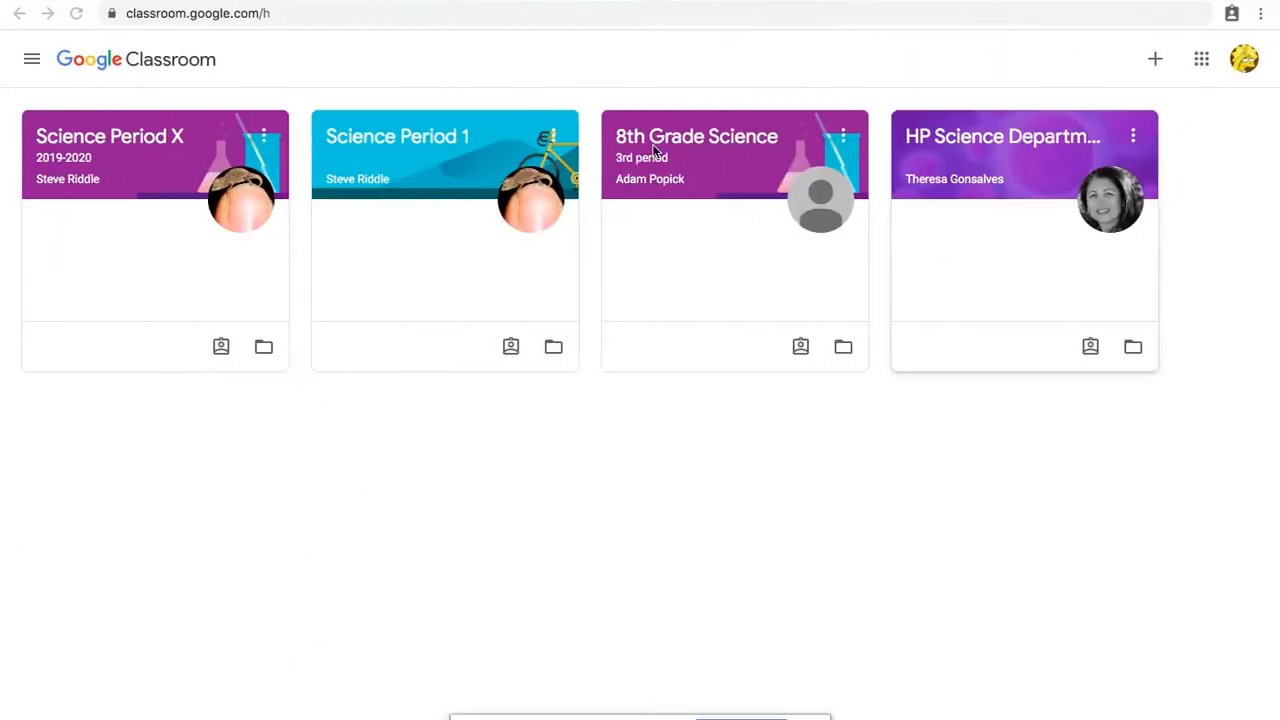
# Step: Switch to the student's Google Classroom window and join the class by pasting the class code
pyautogui.click(1156, 60)
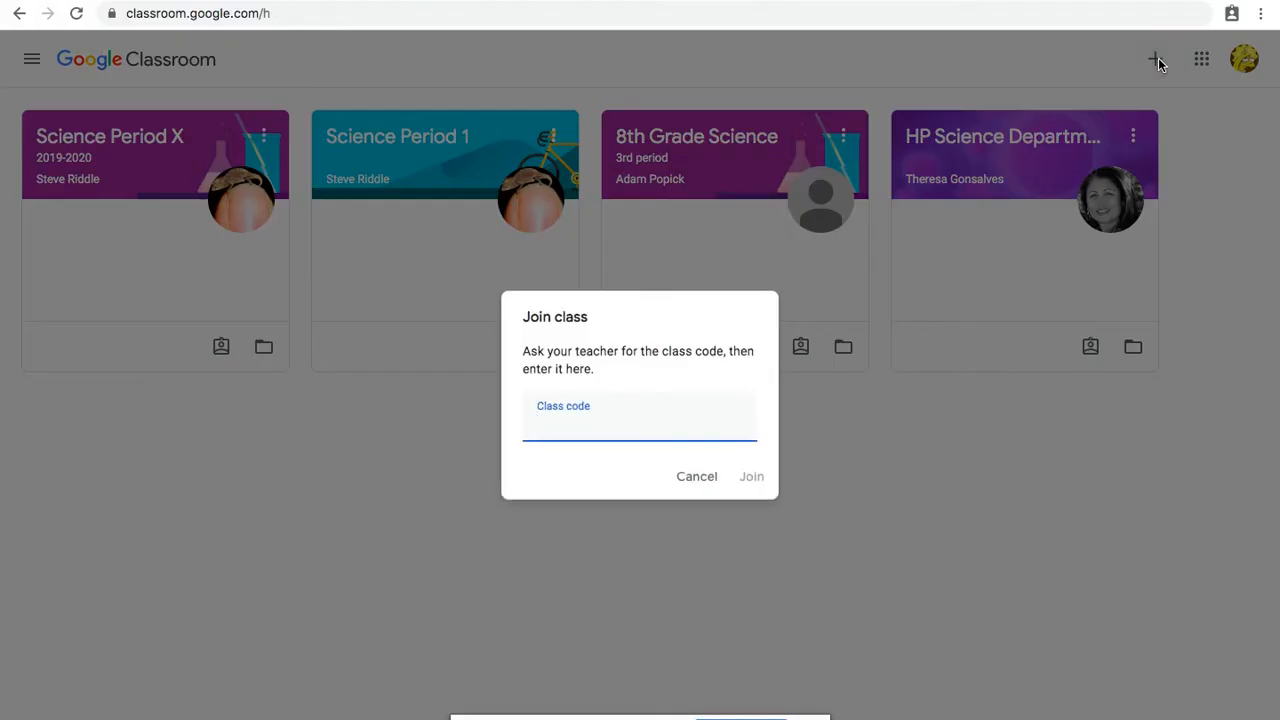
pyautogui.hotkey('ctrl', 'v')
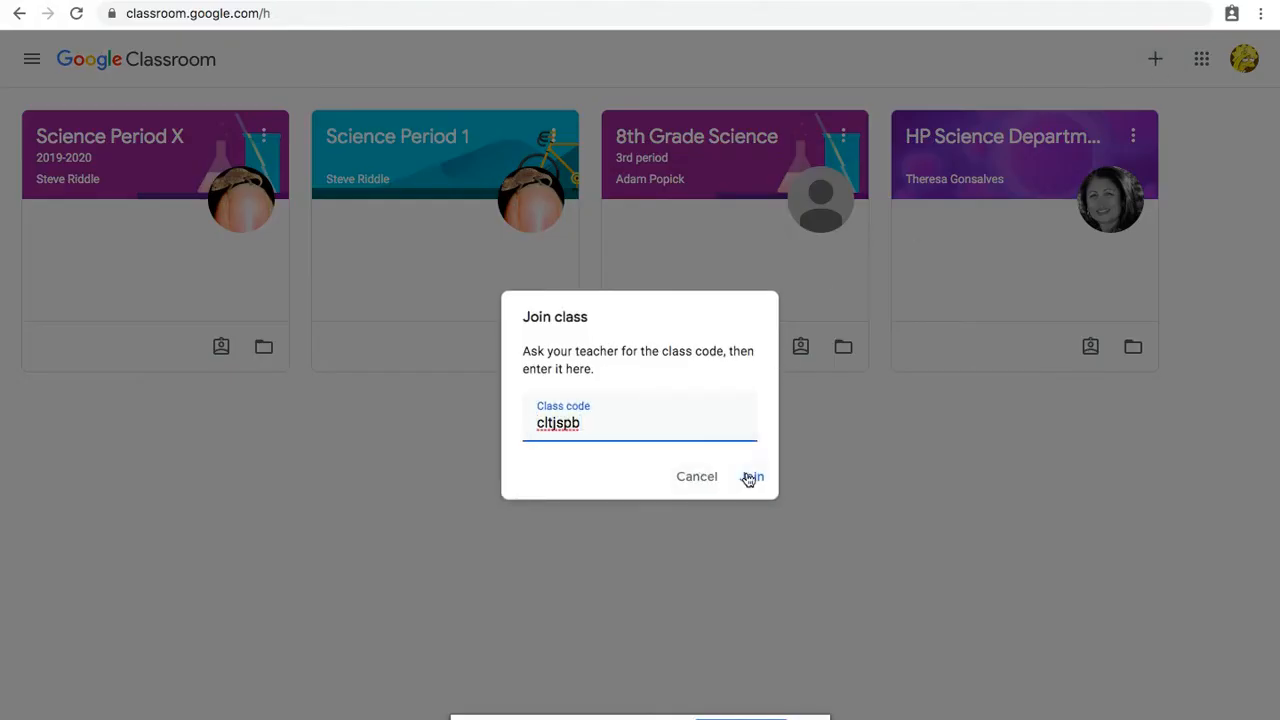
pyautogui.click(749, 477)
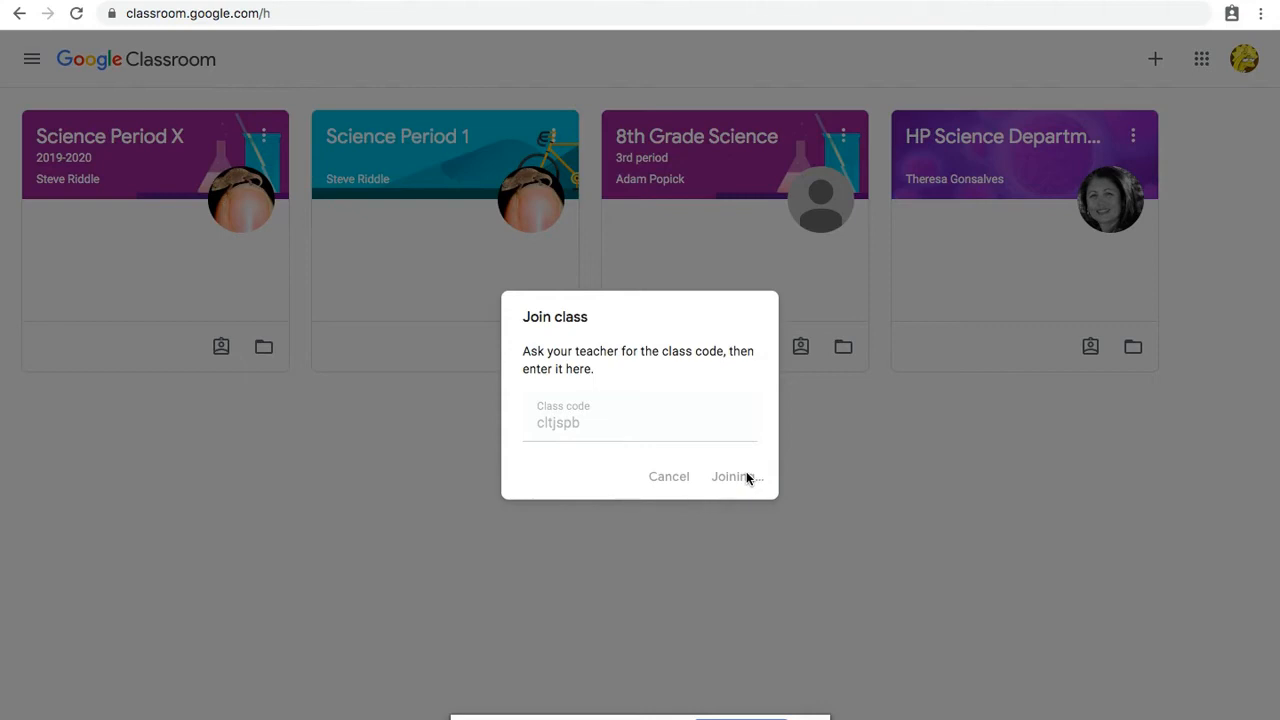
# Step: Return to the teacher's window, check the class roster for the joined student, and go to the classwork page
pyautogui.hotkey('ctrl', 'Left')
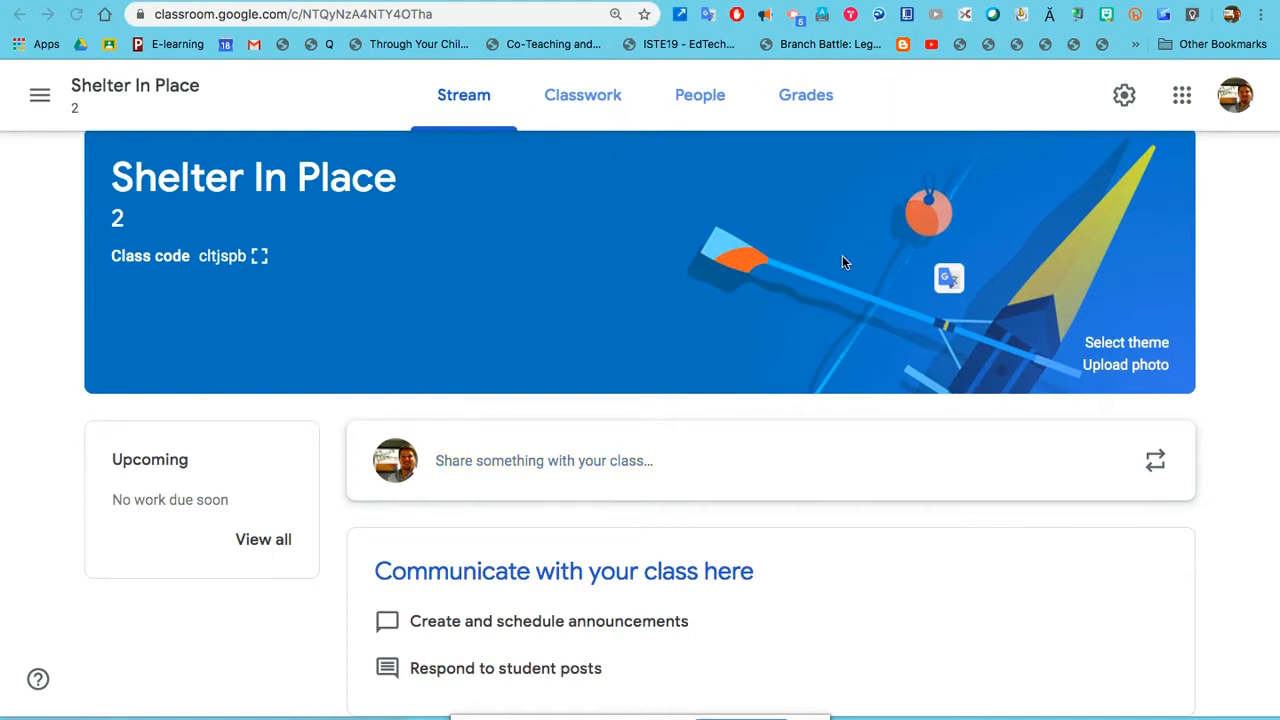
pyautogui.click(698, 95)
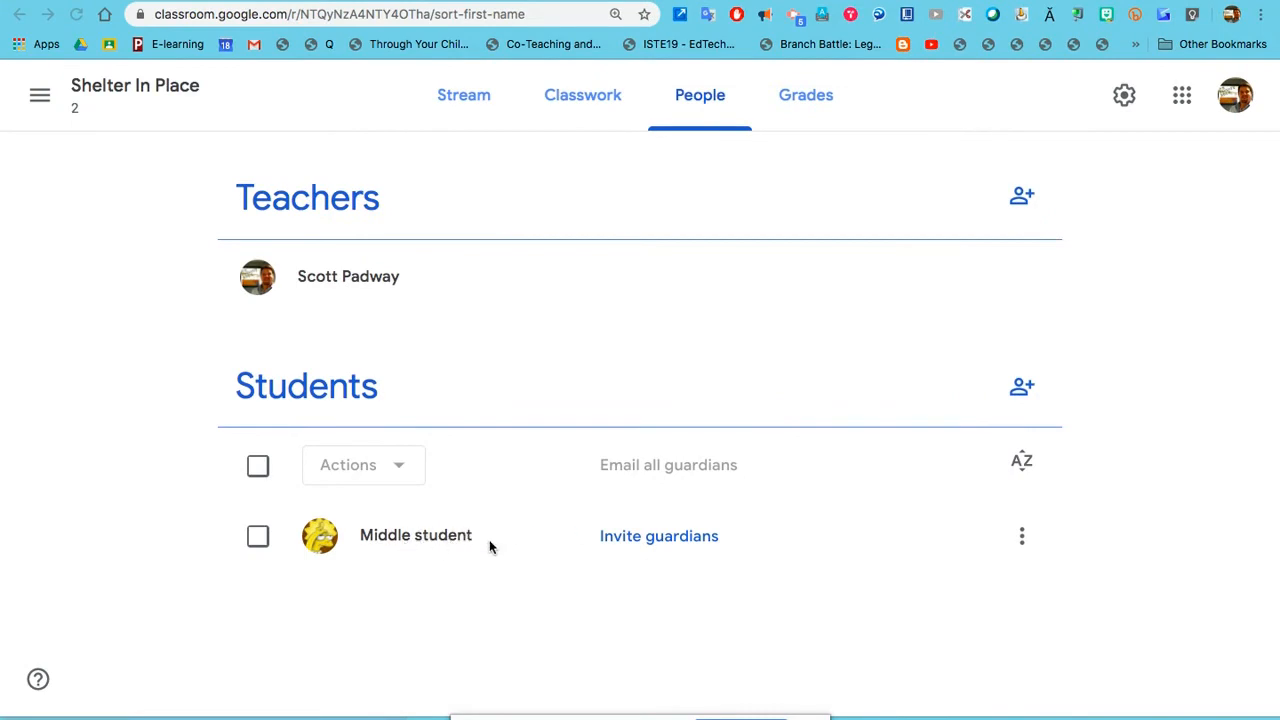
pyautogui.click(587, 106)
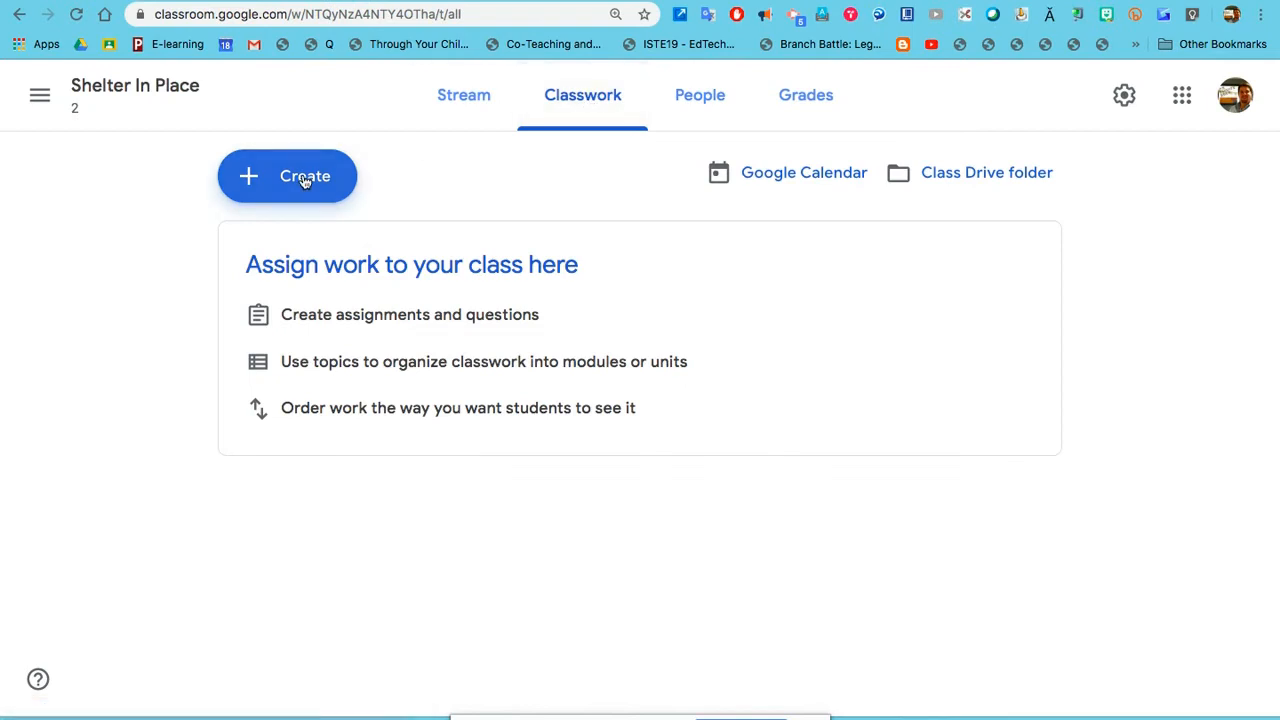
pyautogui.click(305, 178)
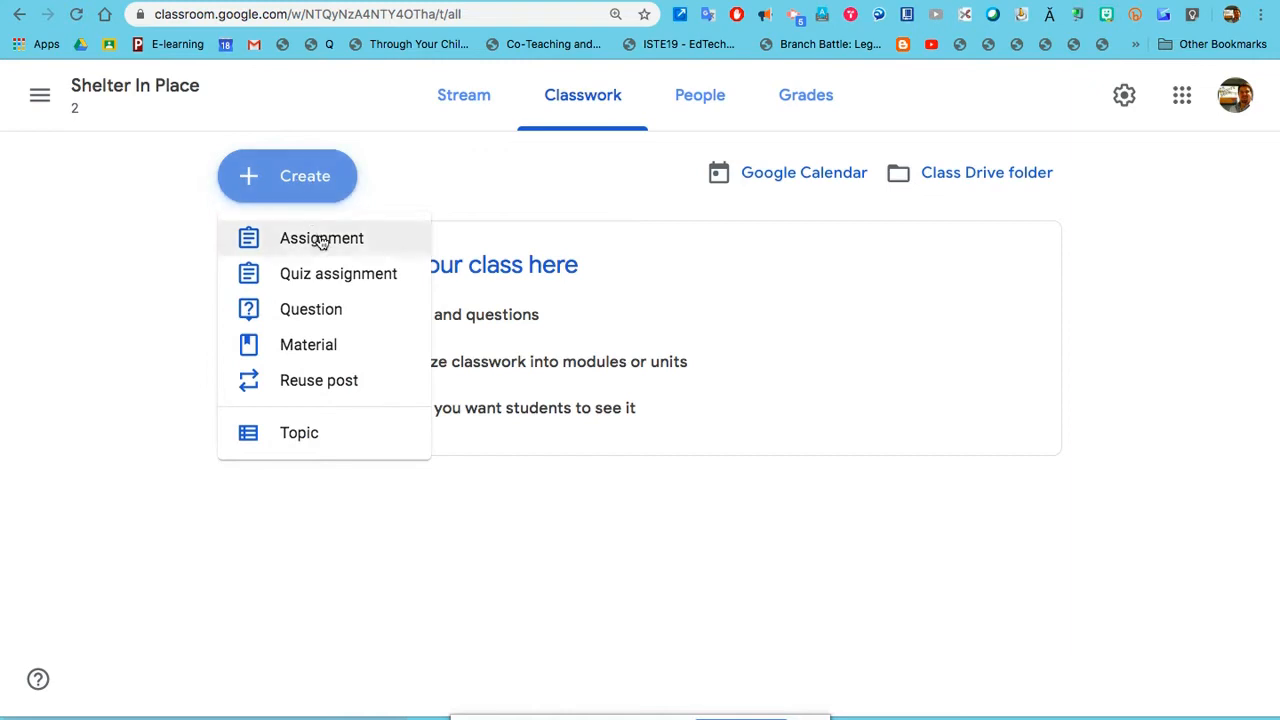
pyautogui.click(333, 323)
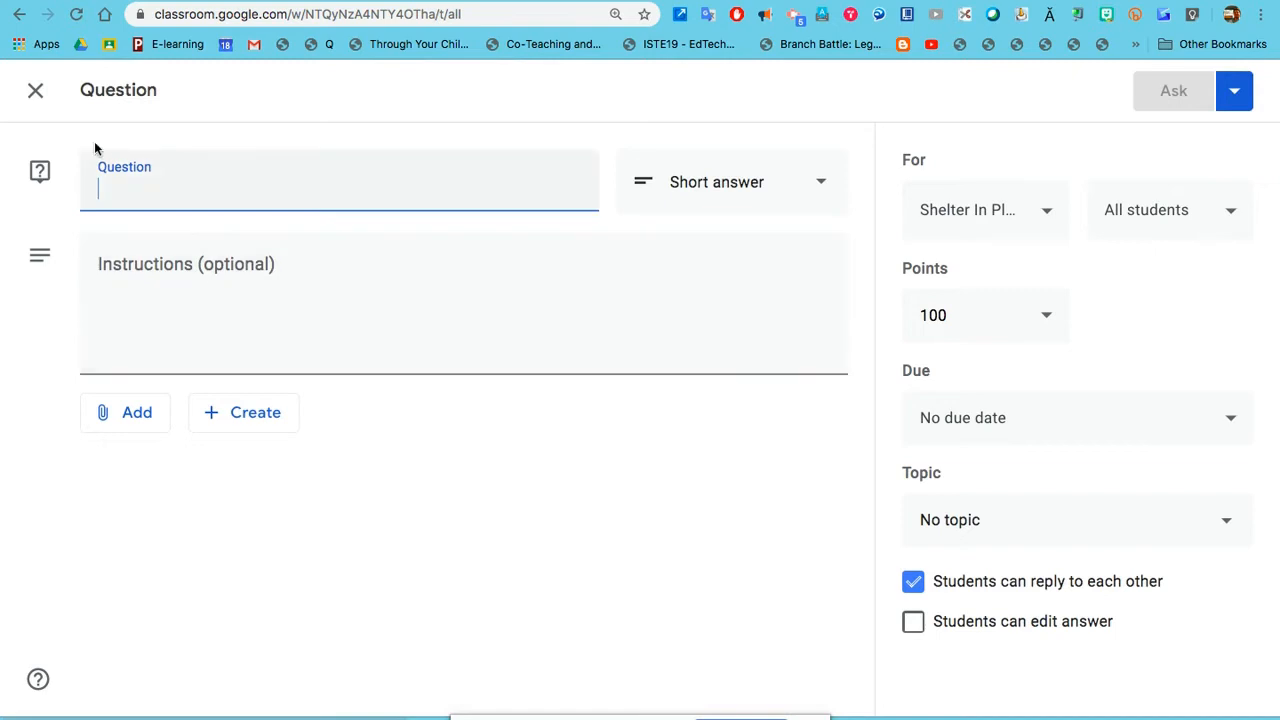
pyautogui.click(30, 100)
# Step: Reuse the Social Distancing Relief Package assignment from Shelter In Place 1 and leave it as a draft
pyautogui.click(286, 194)
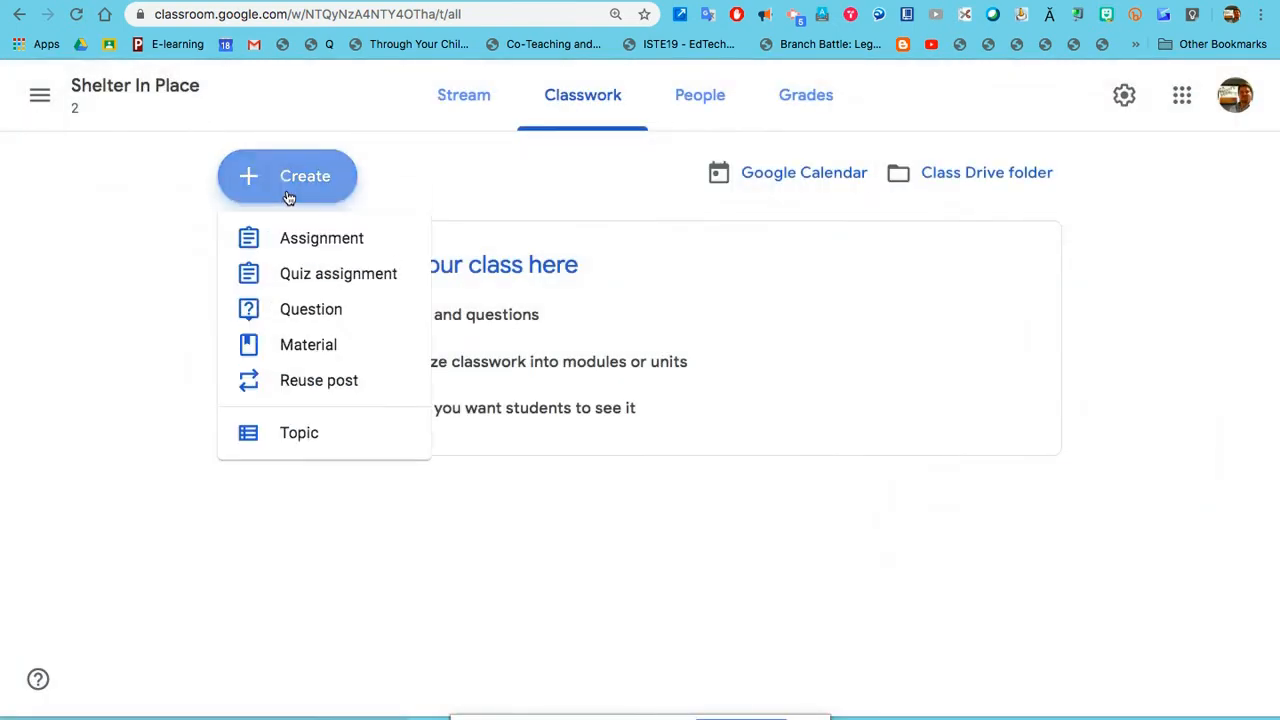
pyautogui.click(319, 388)
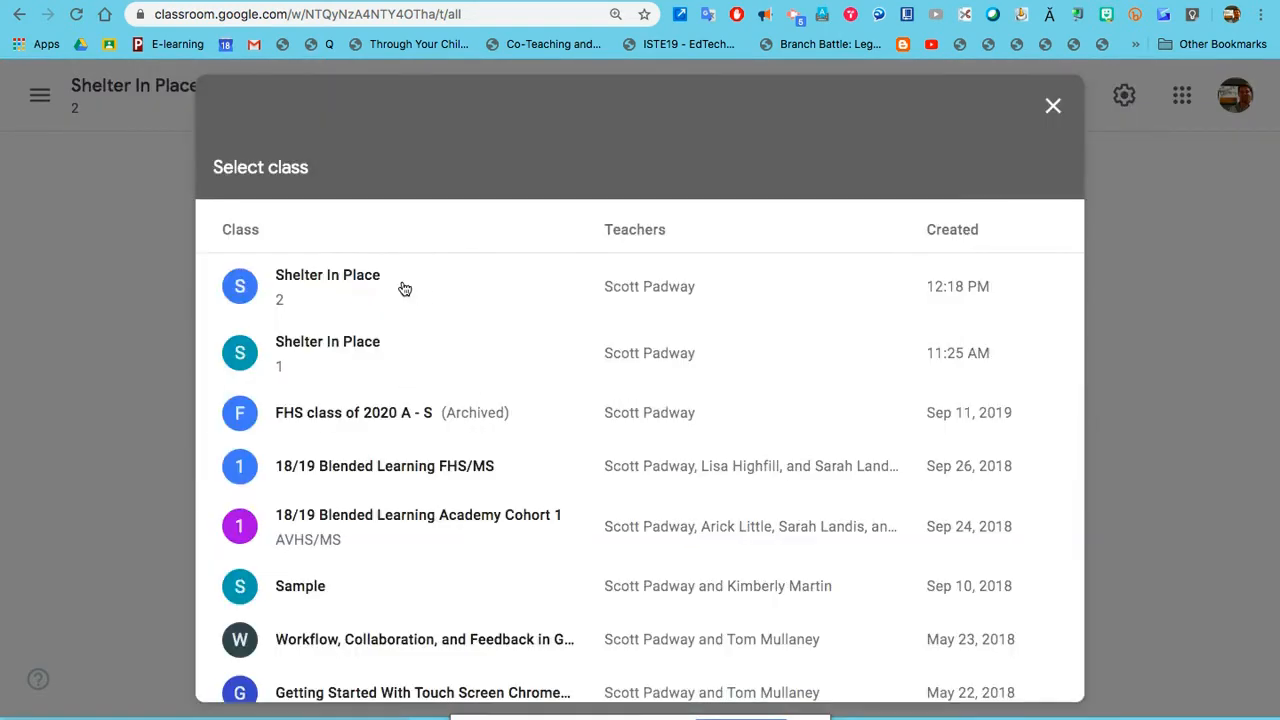
pyautogui.click(387, 345)
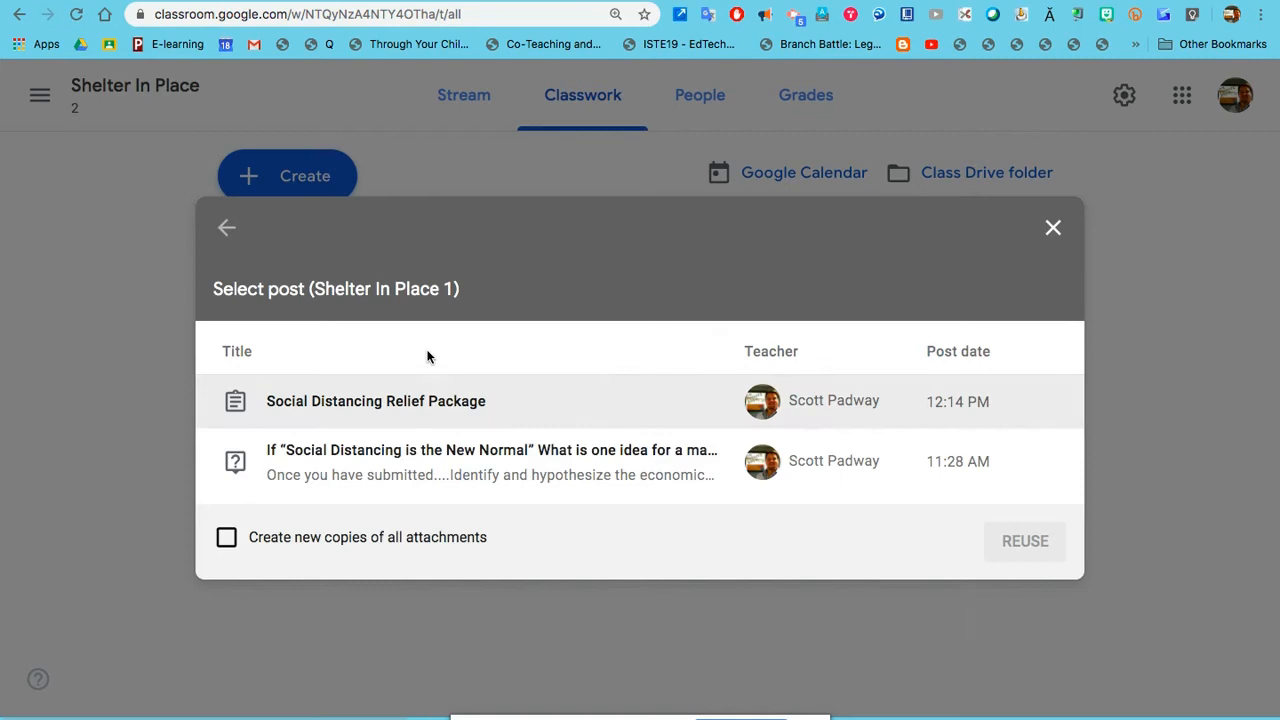
pyautogui.click(437, 406)
pyautogui.click(1015, 540)
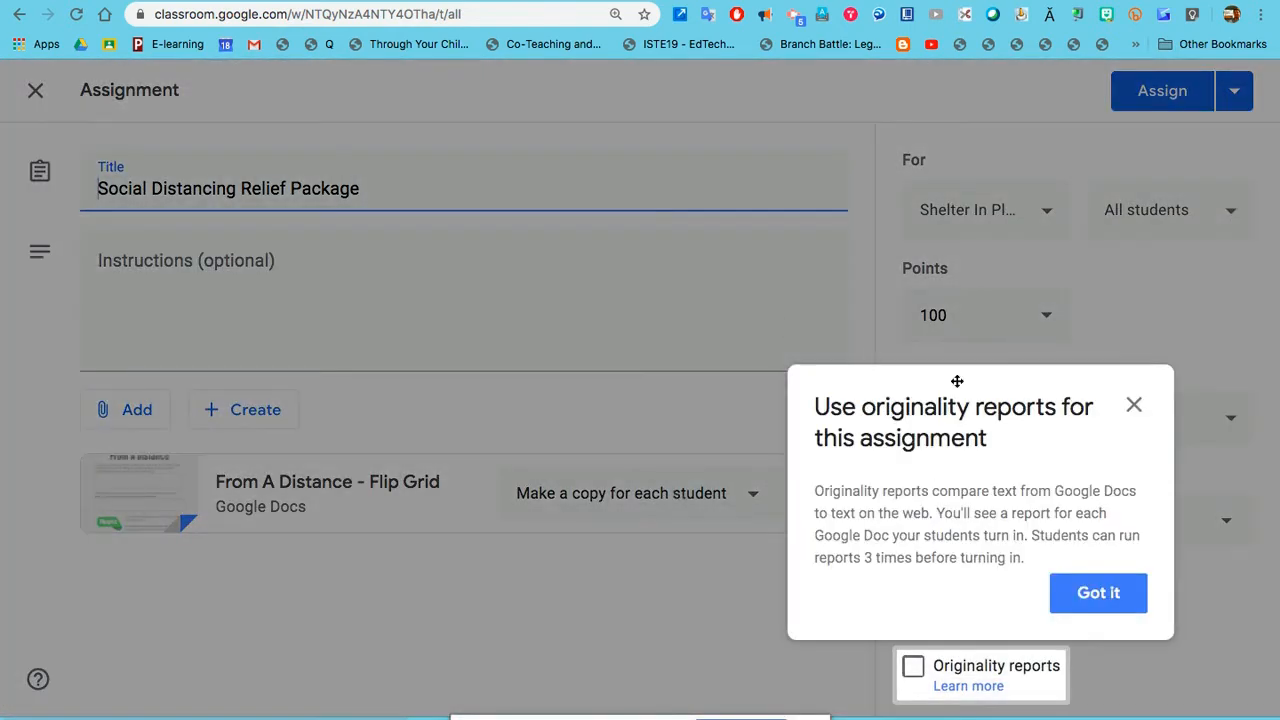
pyautogui.click(1134, 407)
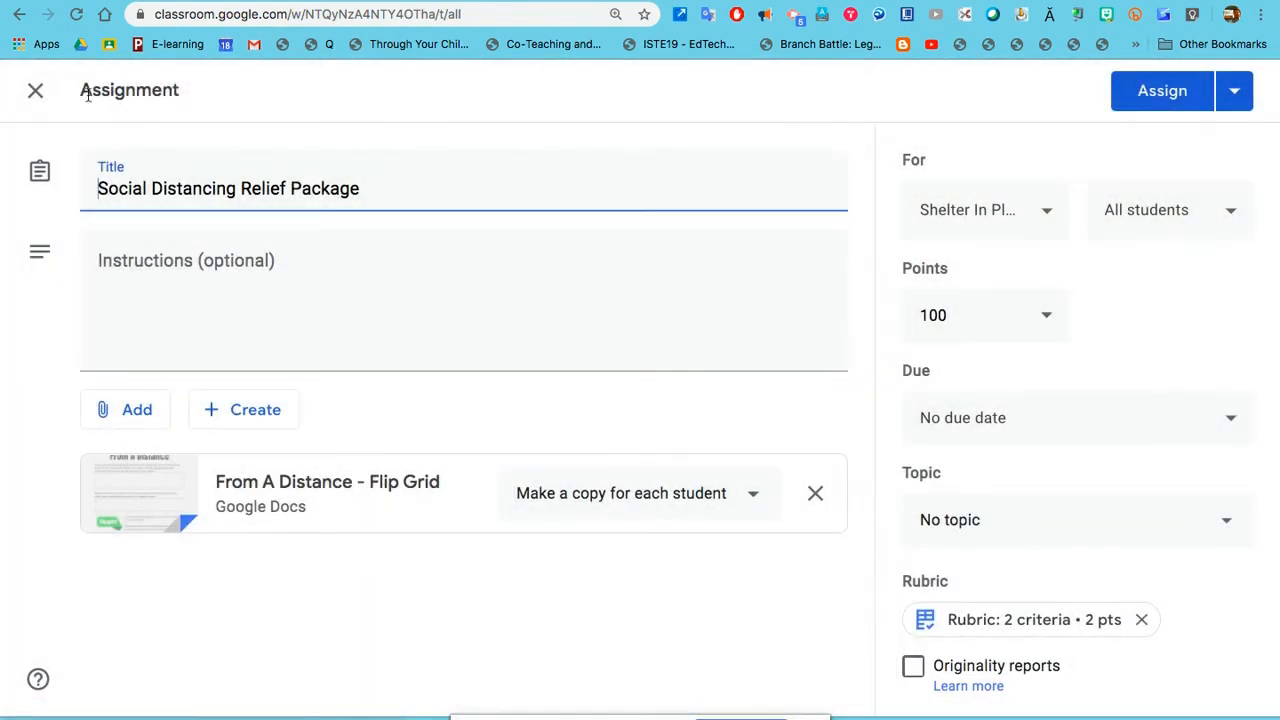
pyautogui.click(36, 94)
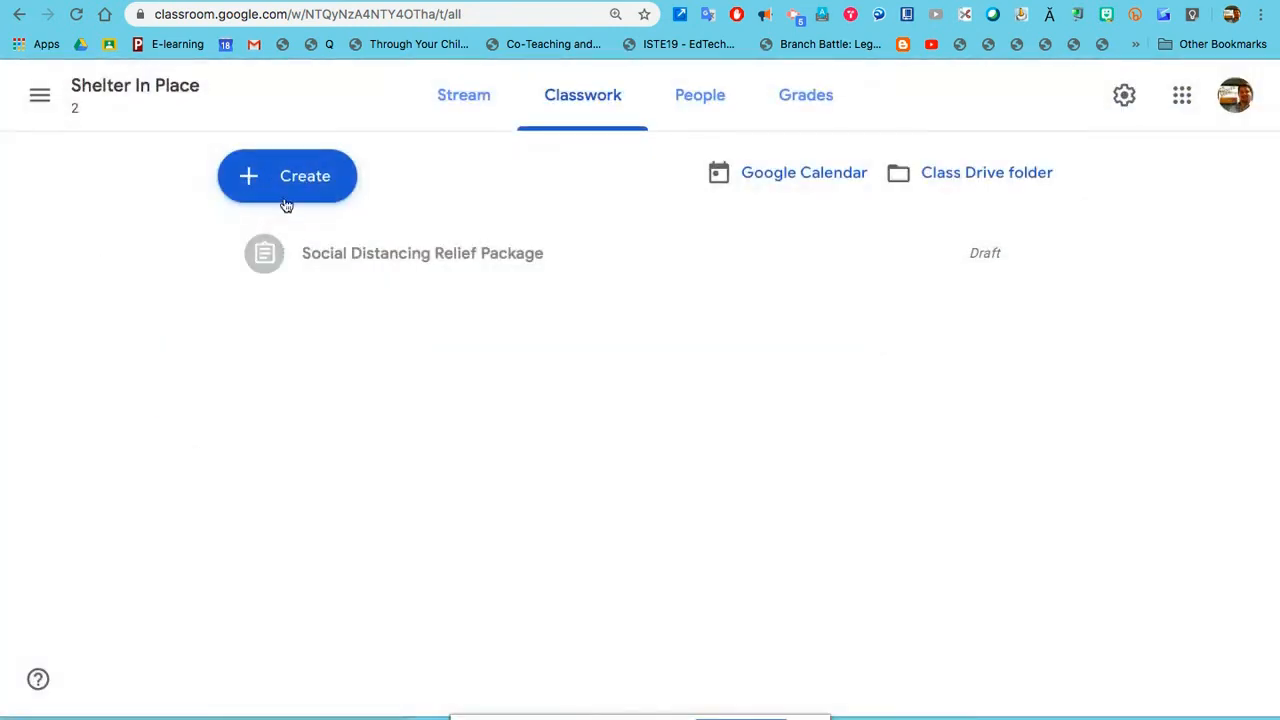
# Step: Reuse the question post about social distancing being the new normal from Shelter In Place 1
pyautogui.click(280, 188)
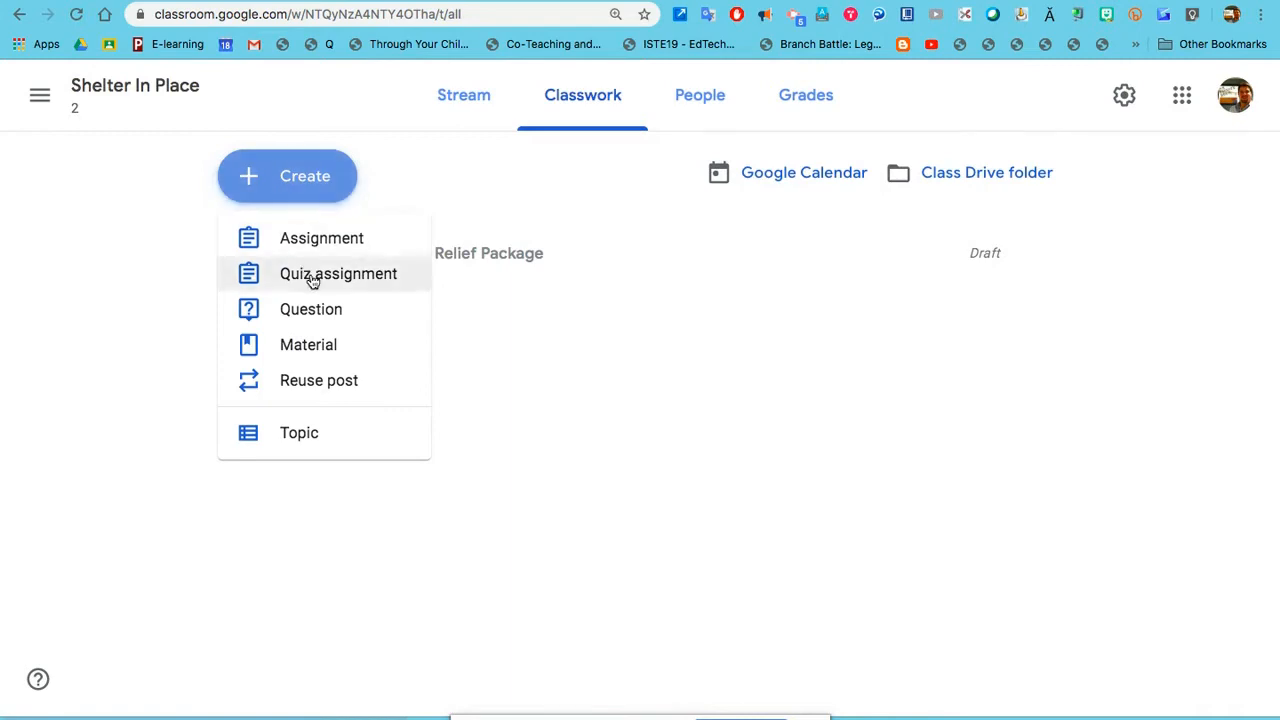
pyautogui.click(326, 388)
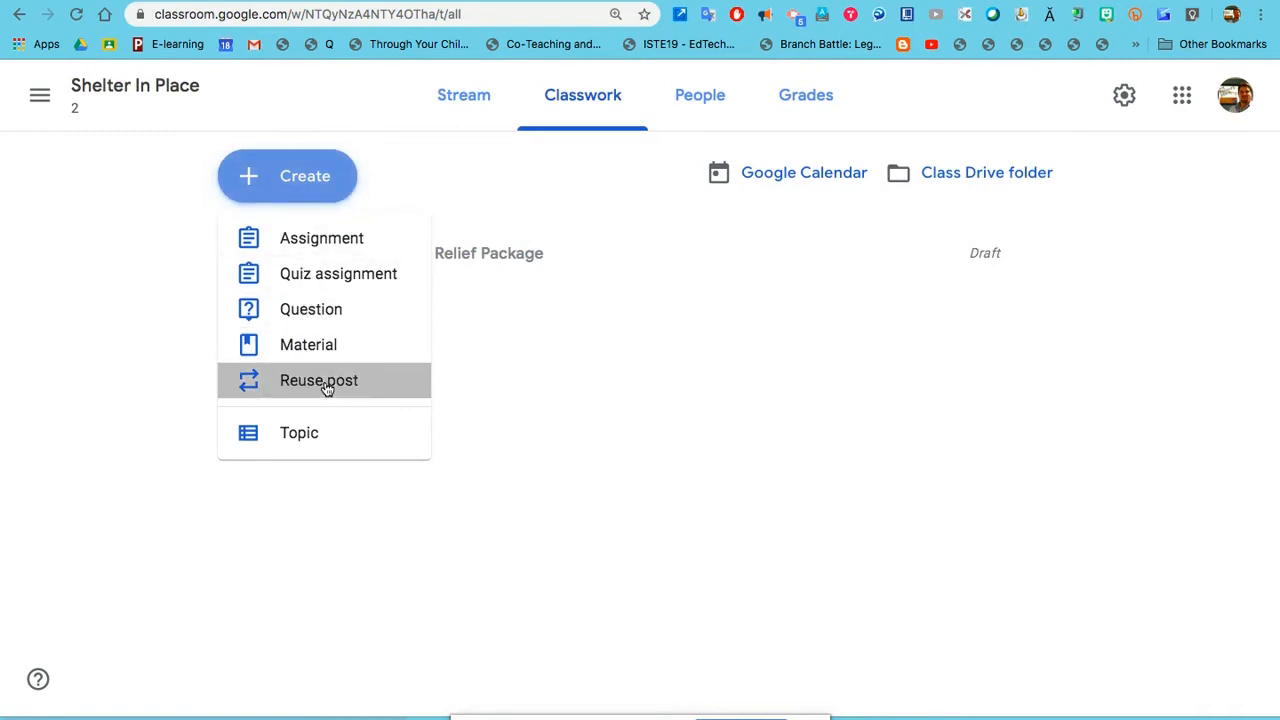
pyautogui.click(350, 460)
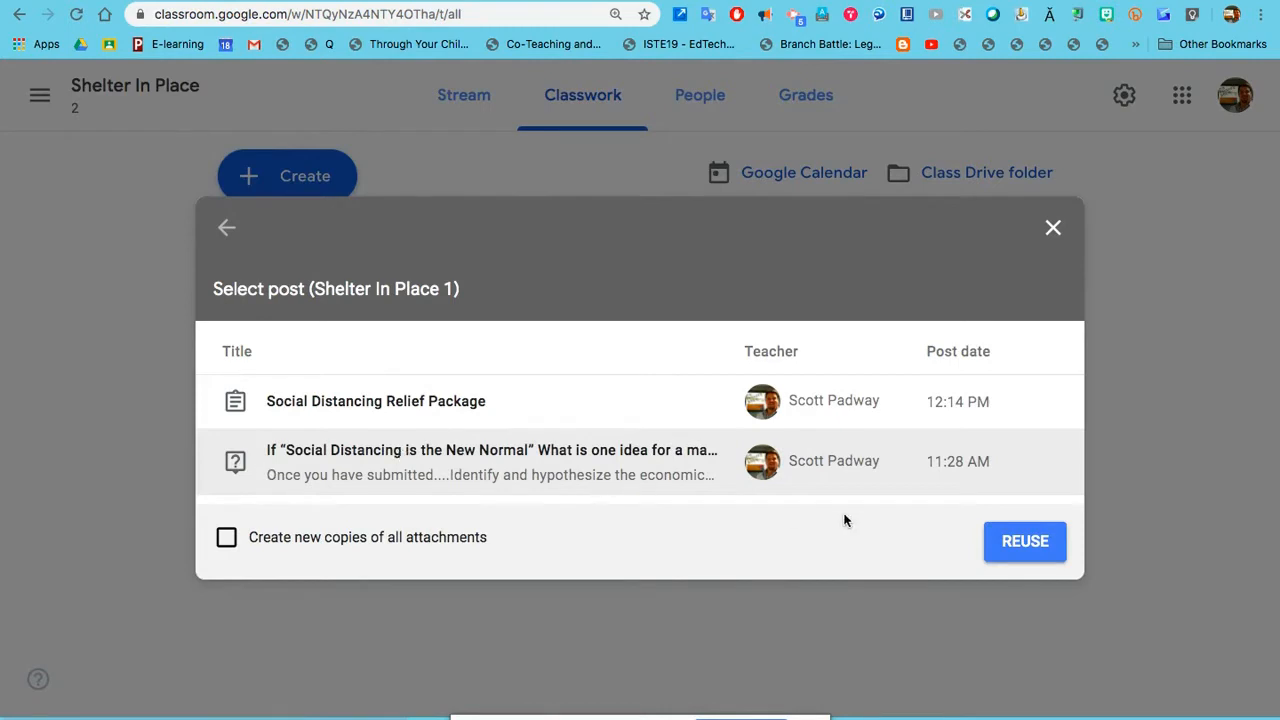
pyautogui.click(1015, 550)
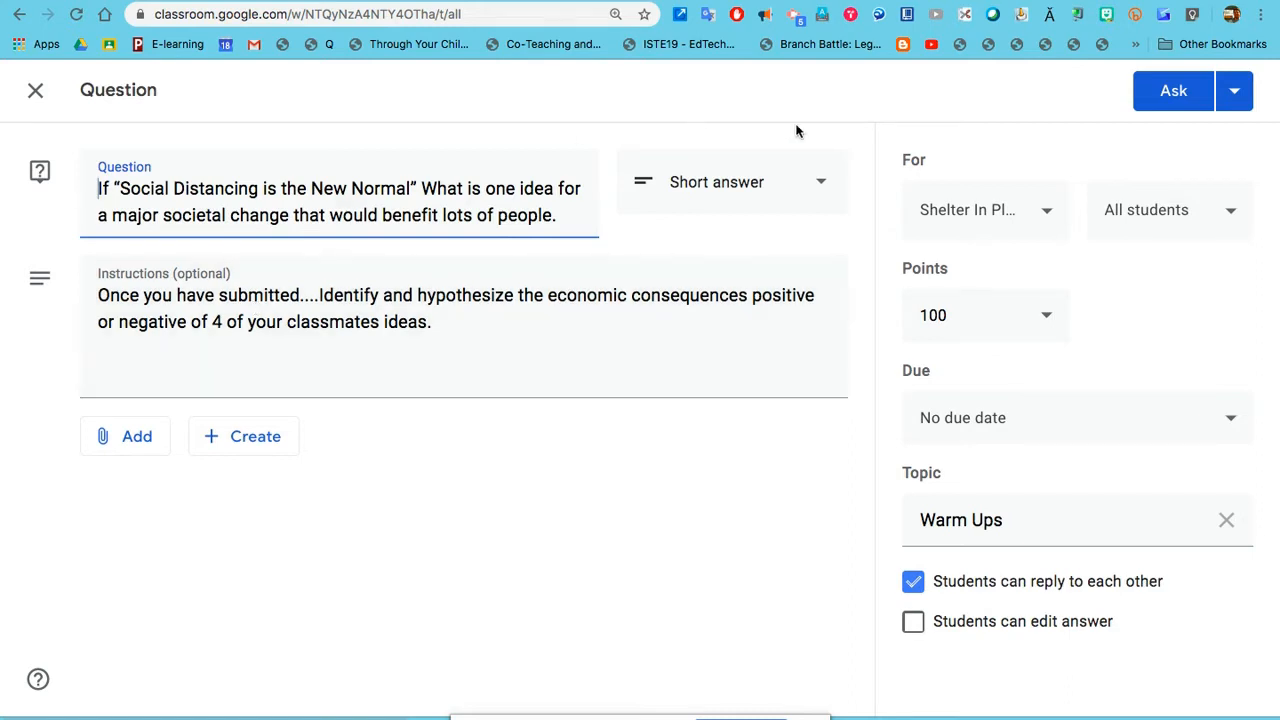
# Step: Try also assigning the reused question to the Shelter In Place 1 class
pyautogui.click(1051, 211)
pyautogui.click(933, 182)
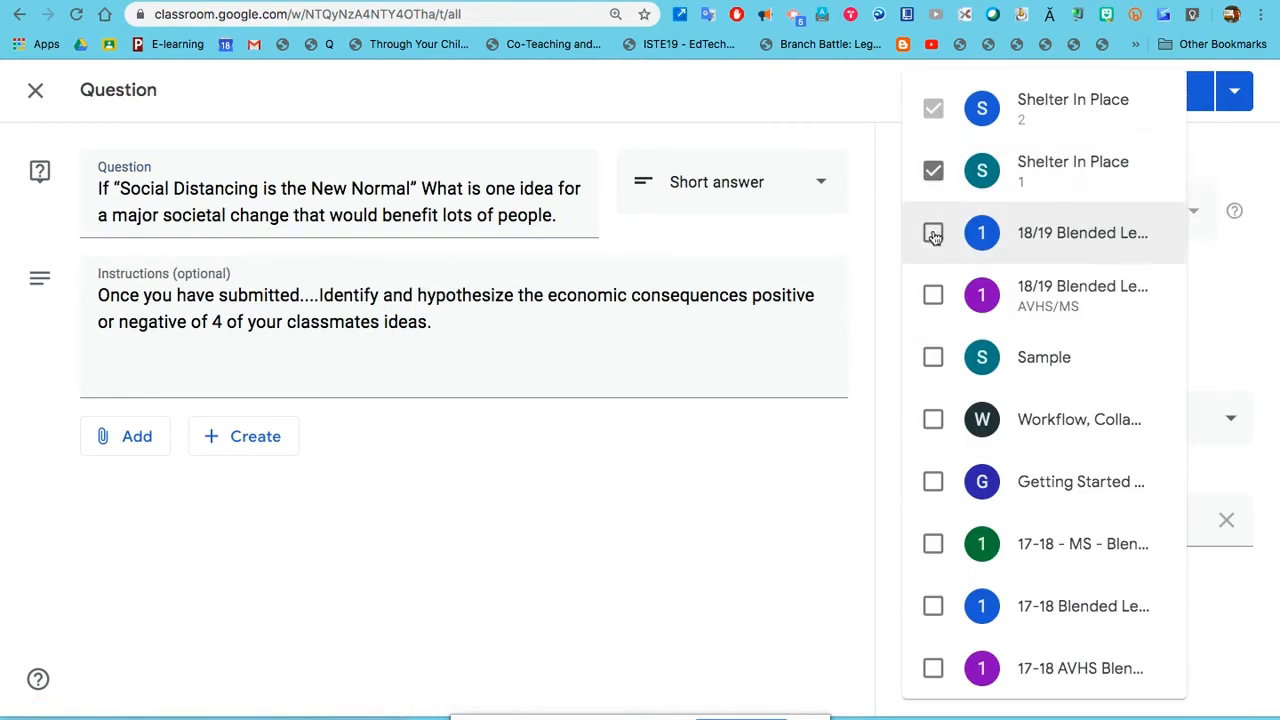
pyautogui.click(933, 182)
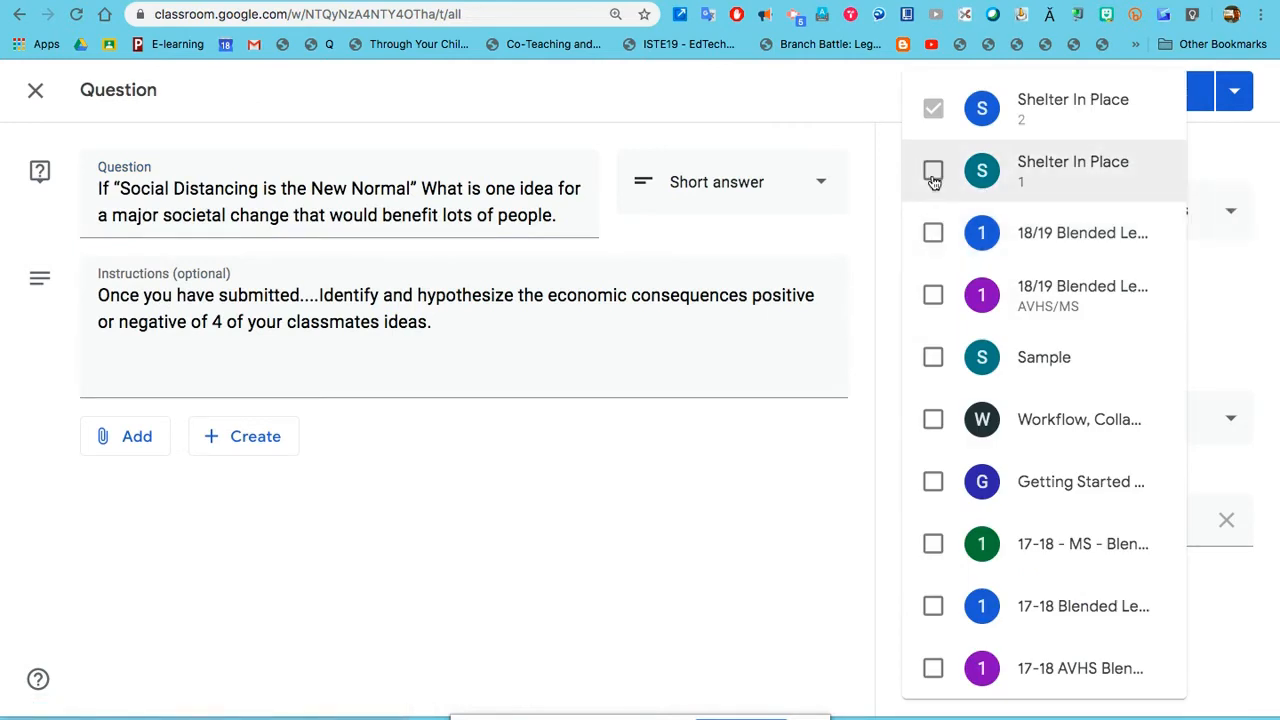
pyautogui.click(1209, 155)
# Step: Keep the question assigned to all students, set its due date to Mar 19, 2020, and post it to the class
pyautogui.click(1207, 222)
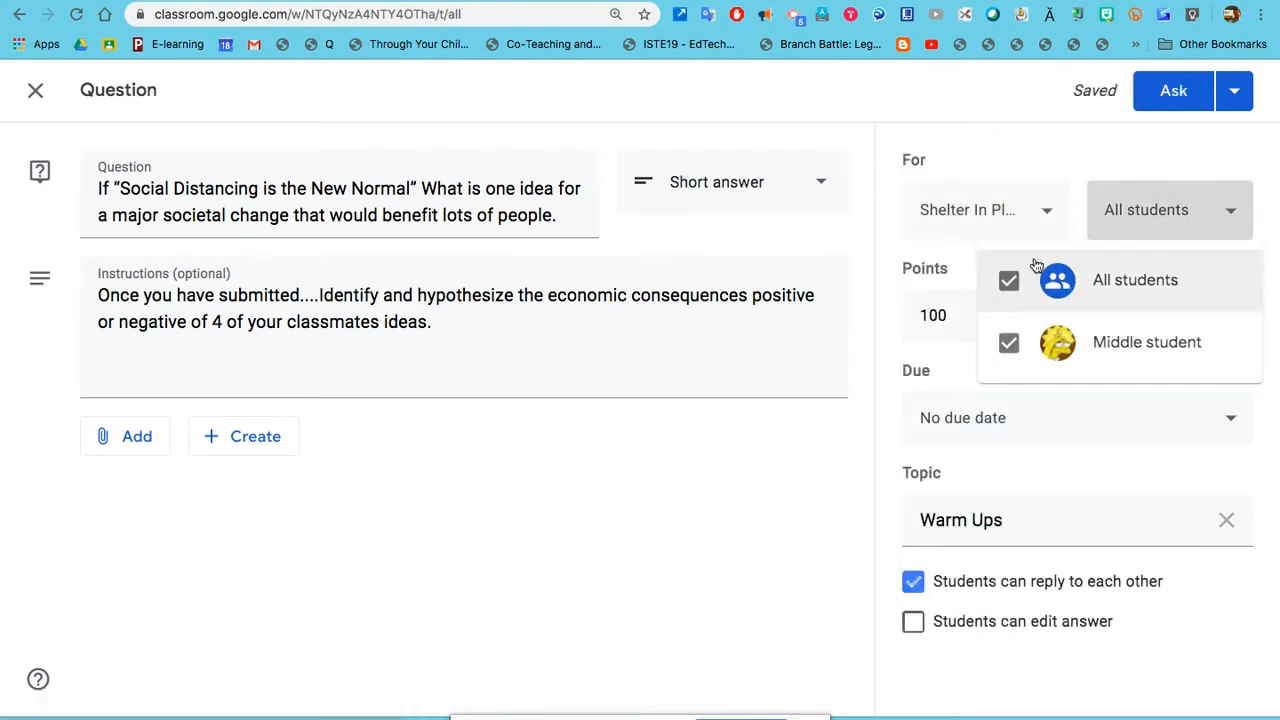
pyautogui.click(1064, 150)
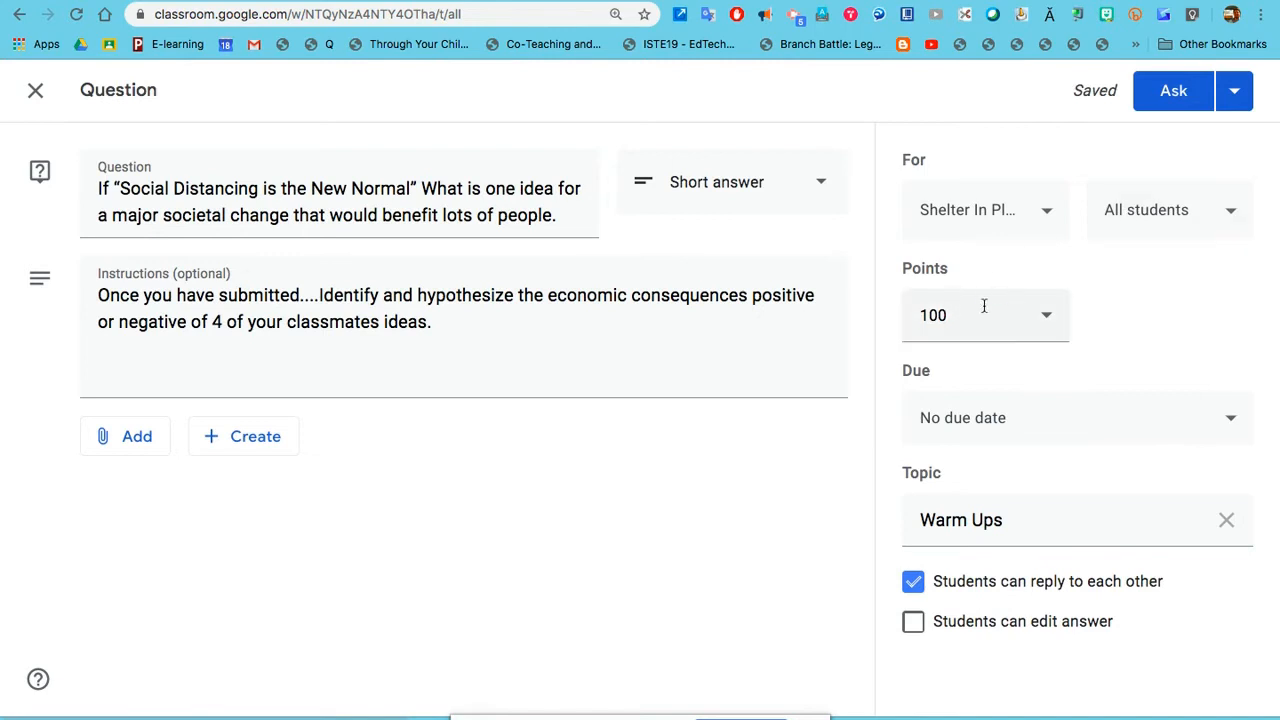
pyautogui.click(1072, 428)
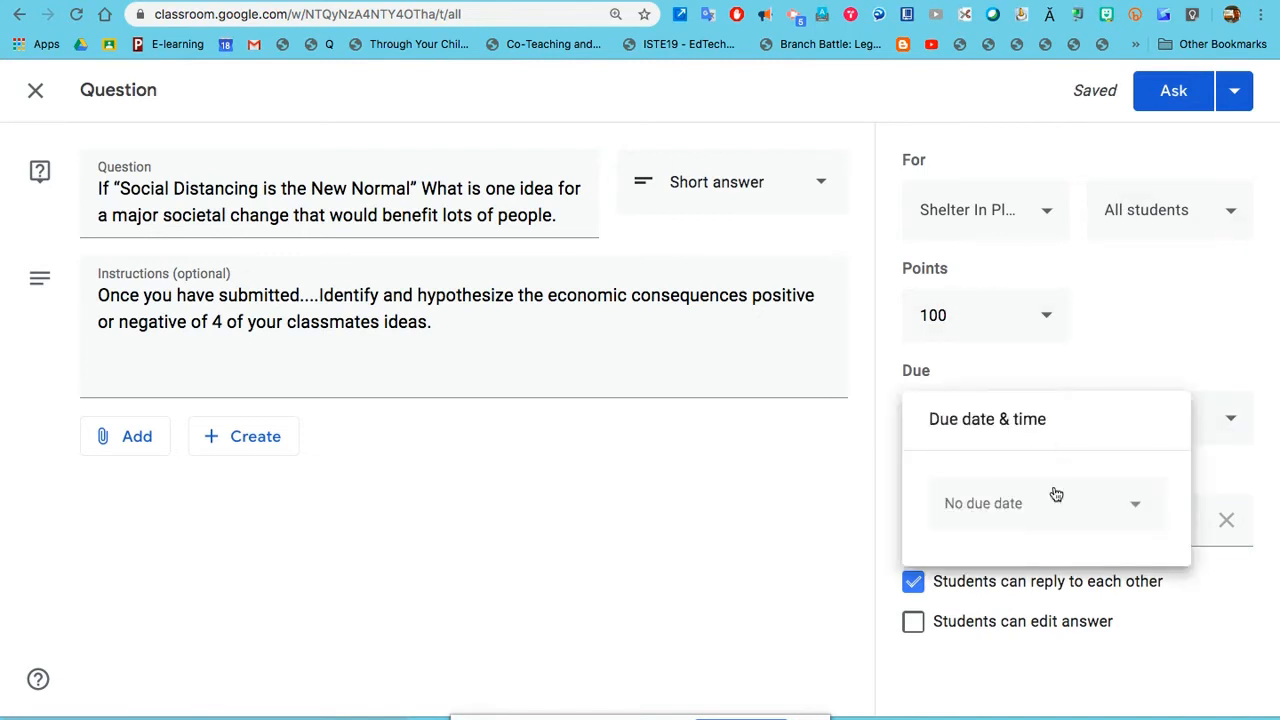
pyautogui.click(1054, 503)
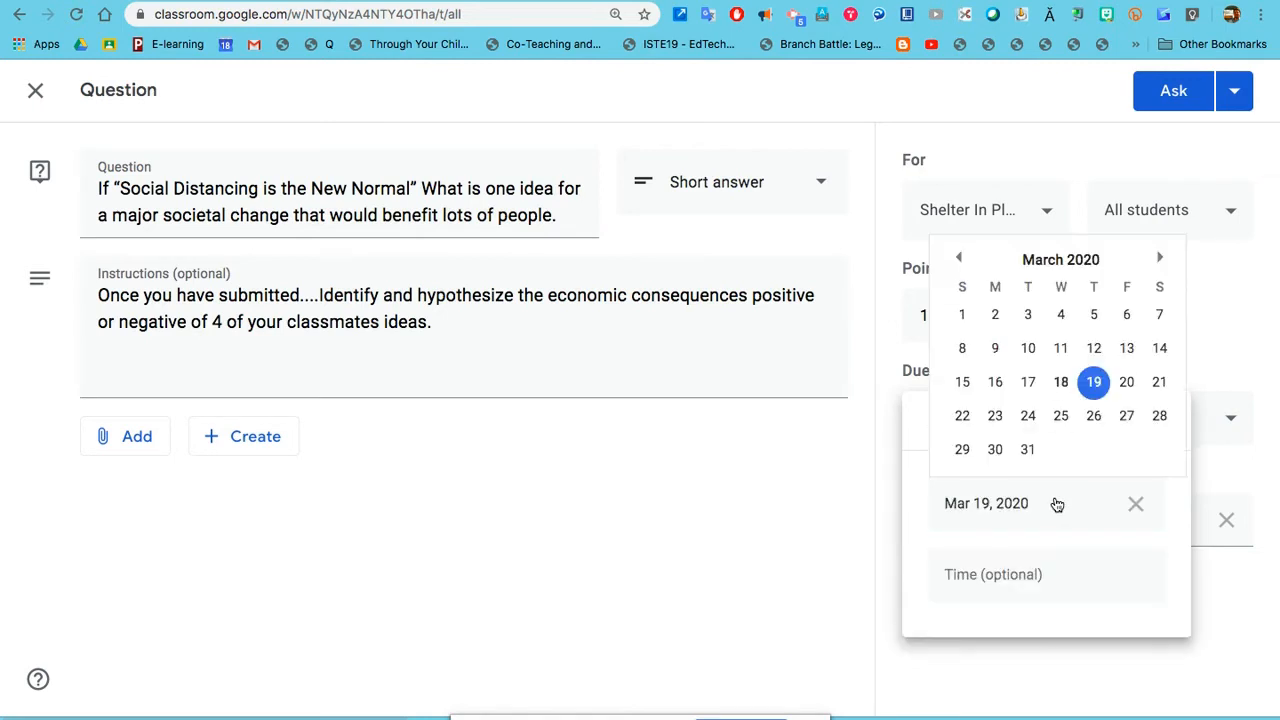
pyautogui.click(1094, 385)
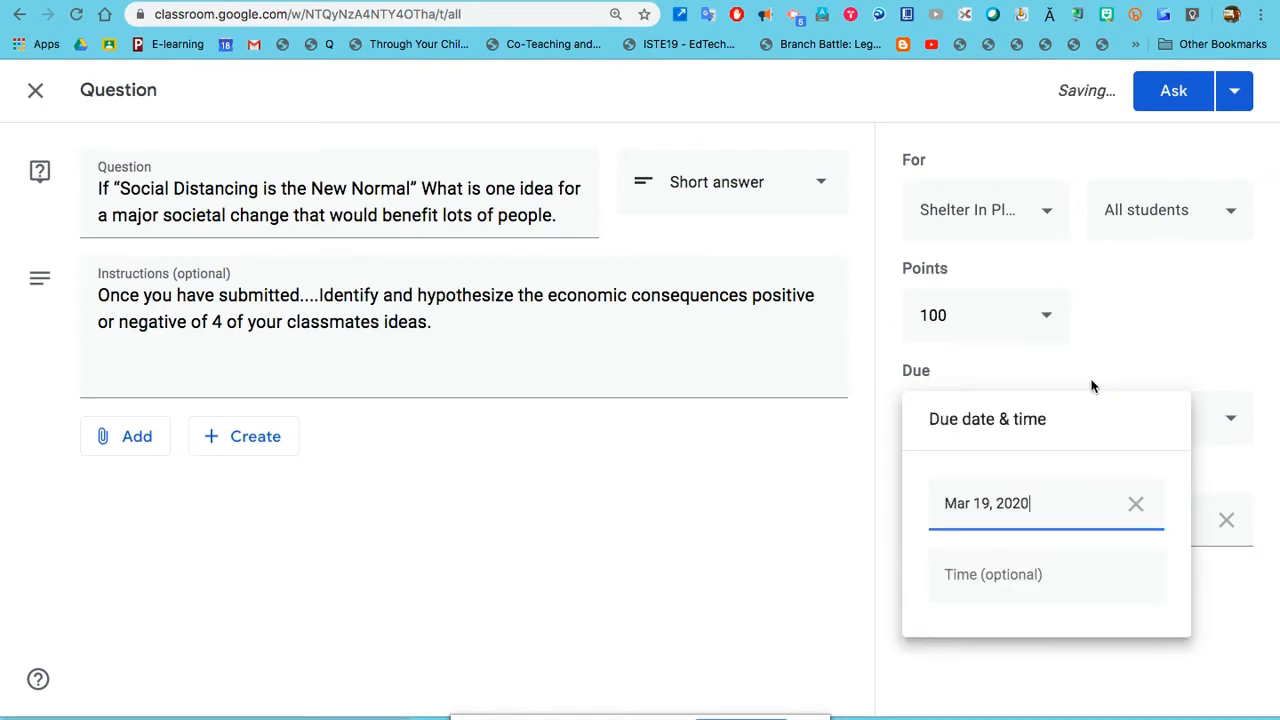
pyautogui.click(1182, 638)
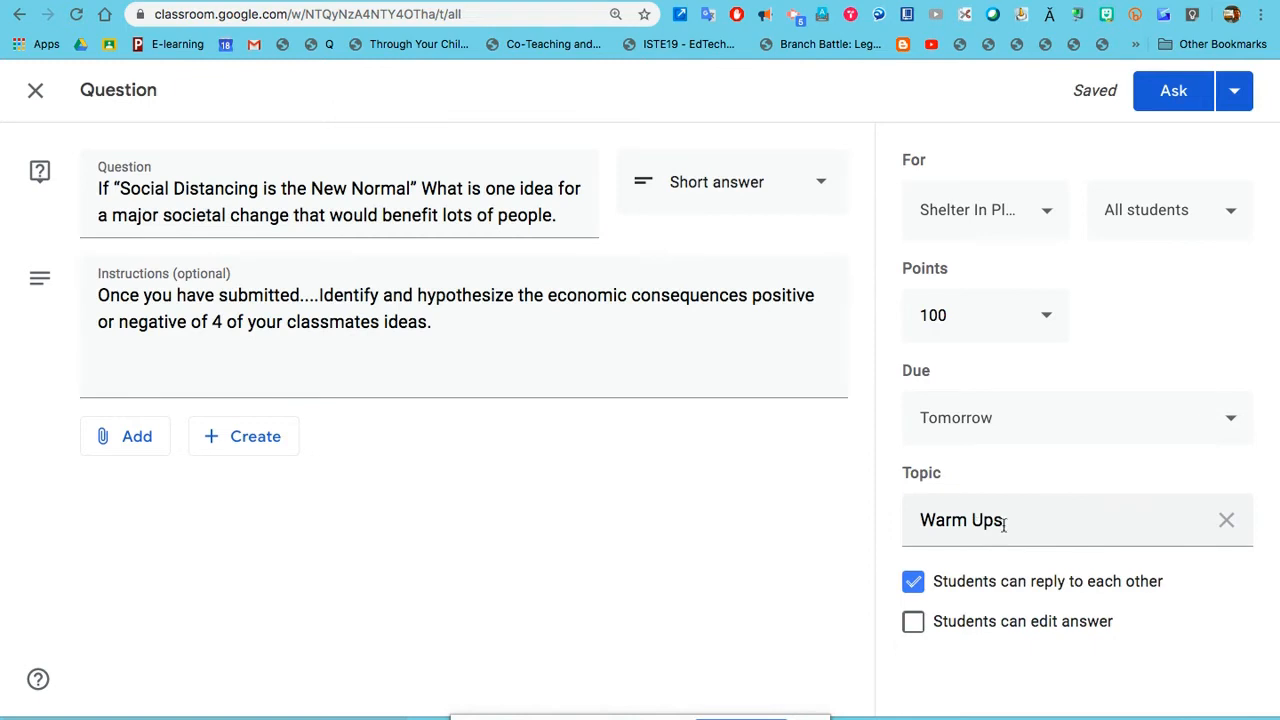
pyautogui.click(1034, 526)
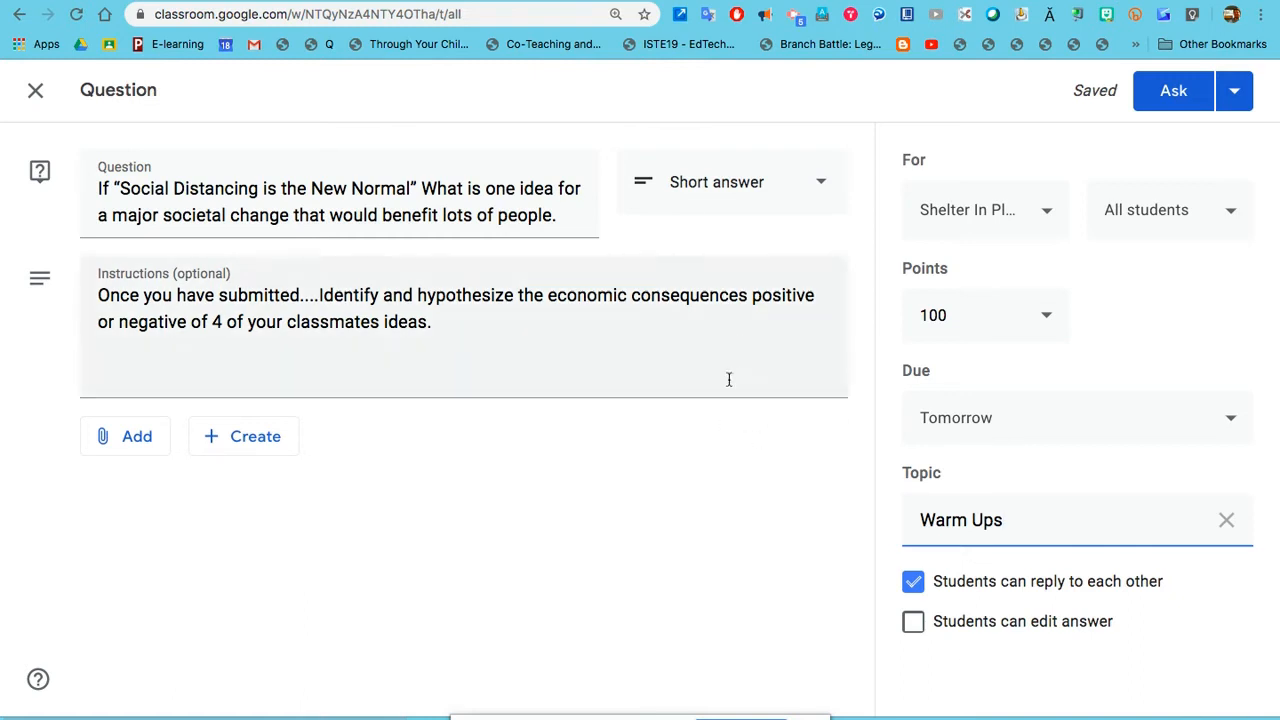
pyautogui.click(1174, 100)
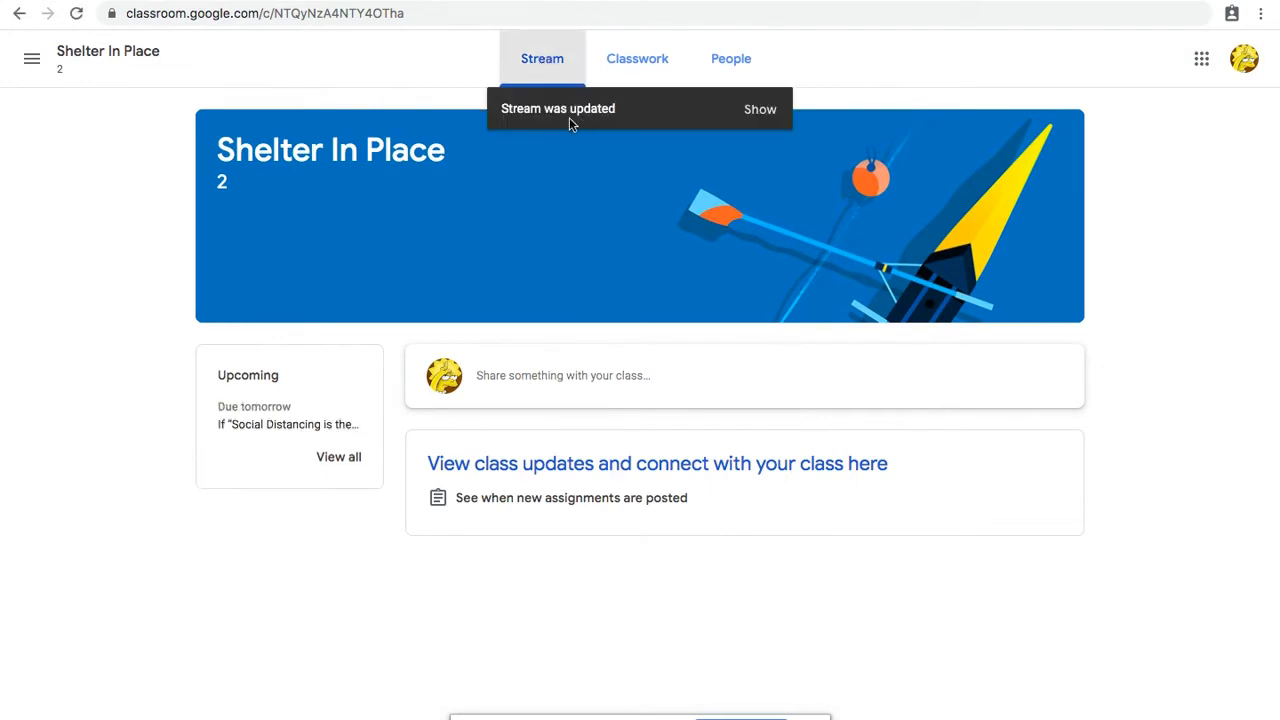
# Step: In the student's window, load the updated stream and open the newly posted social distancing question
pyautogui.click(760, 110)
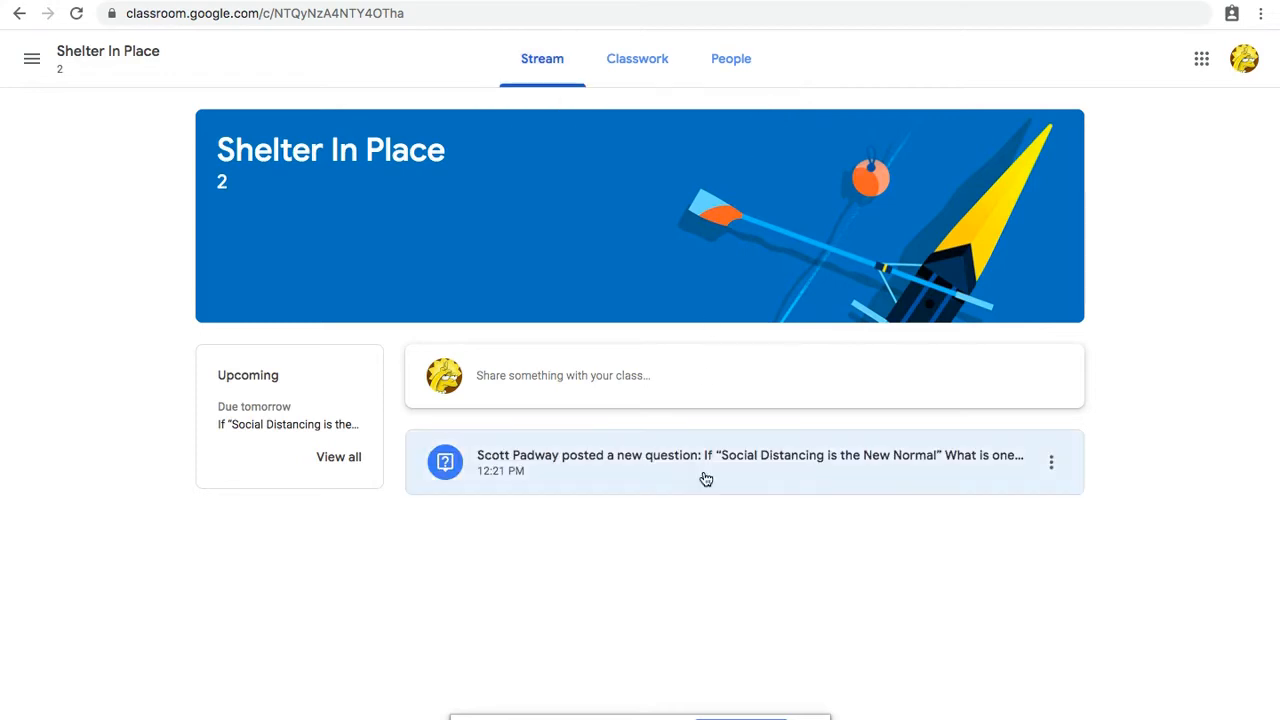
pyautogui.click(644, 461)
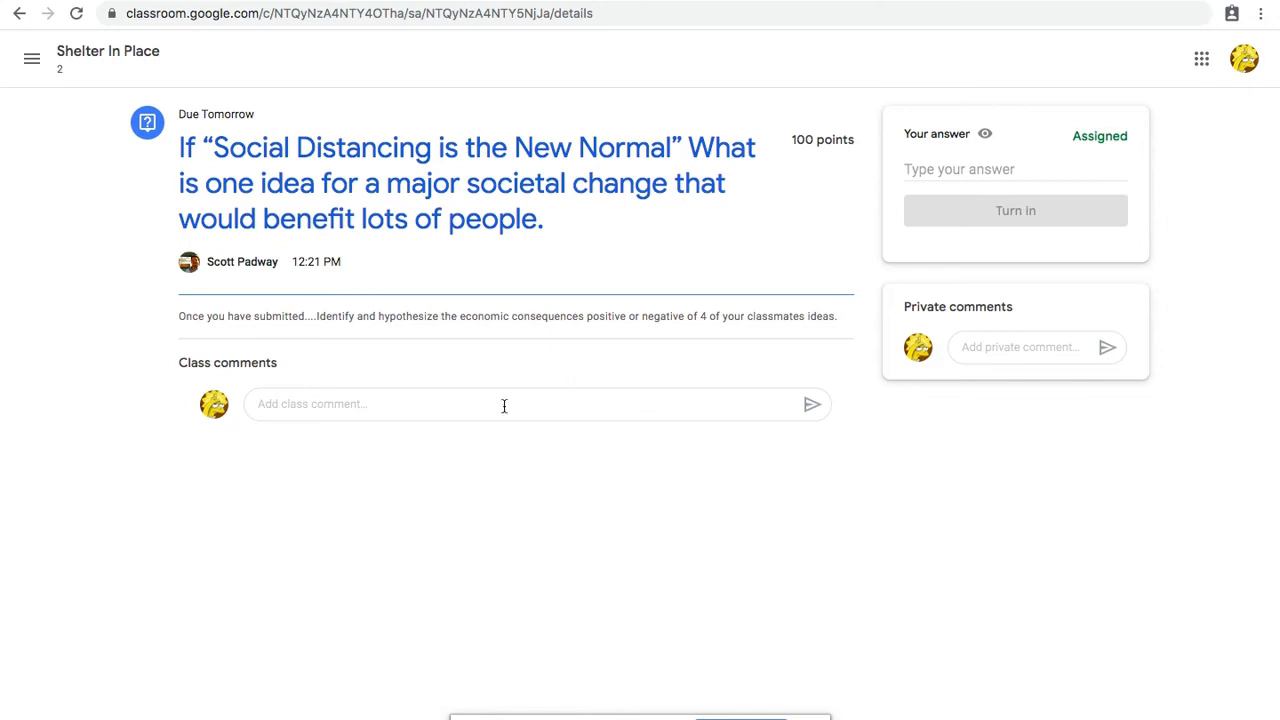
pyautogui.click(456, 400)
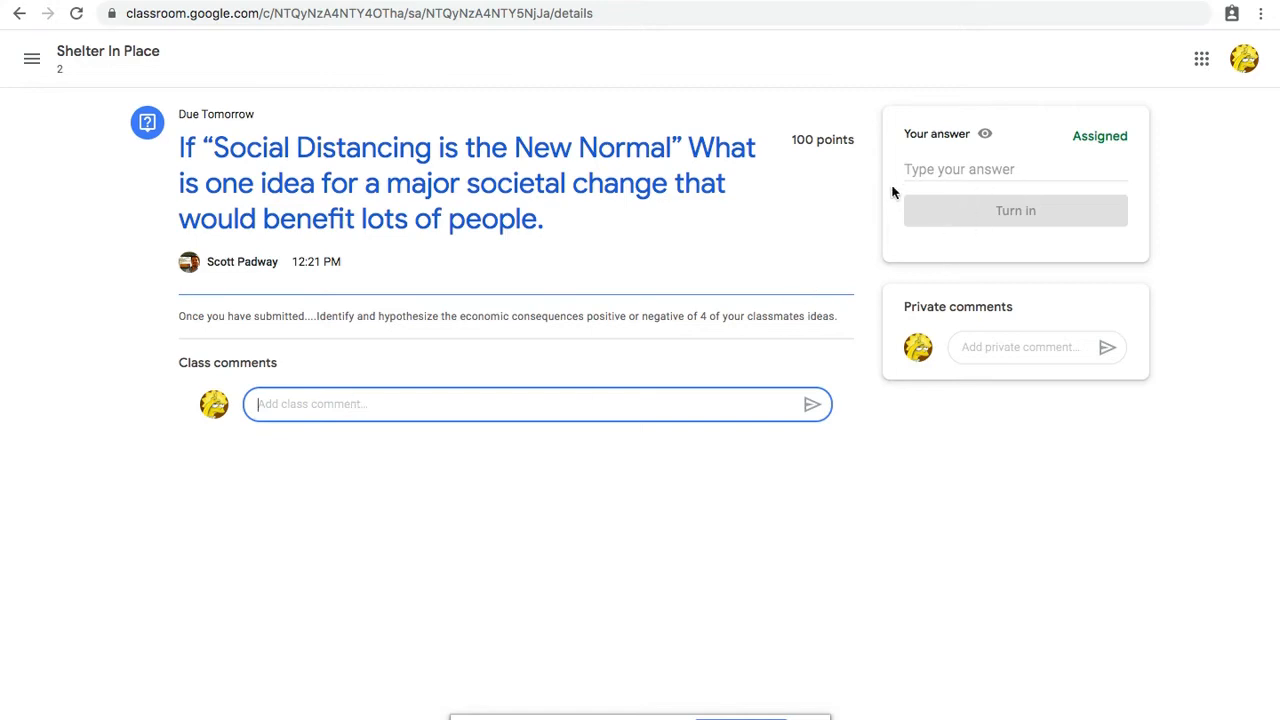
# Step: Turn in the answer "I think that people should have a rotating work schedule." and view the classmates' answers
pyautogui.click(918, 175)
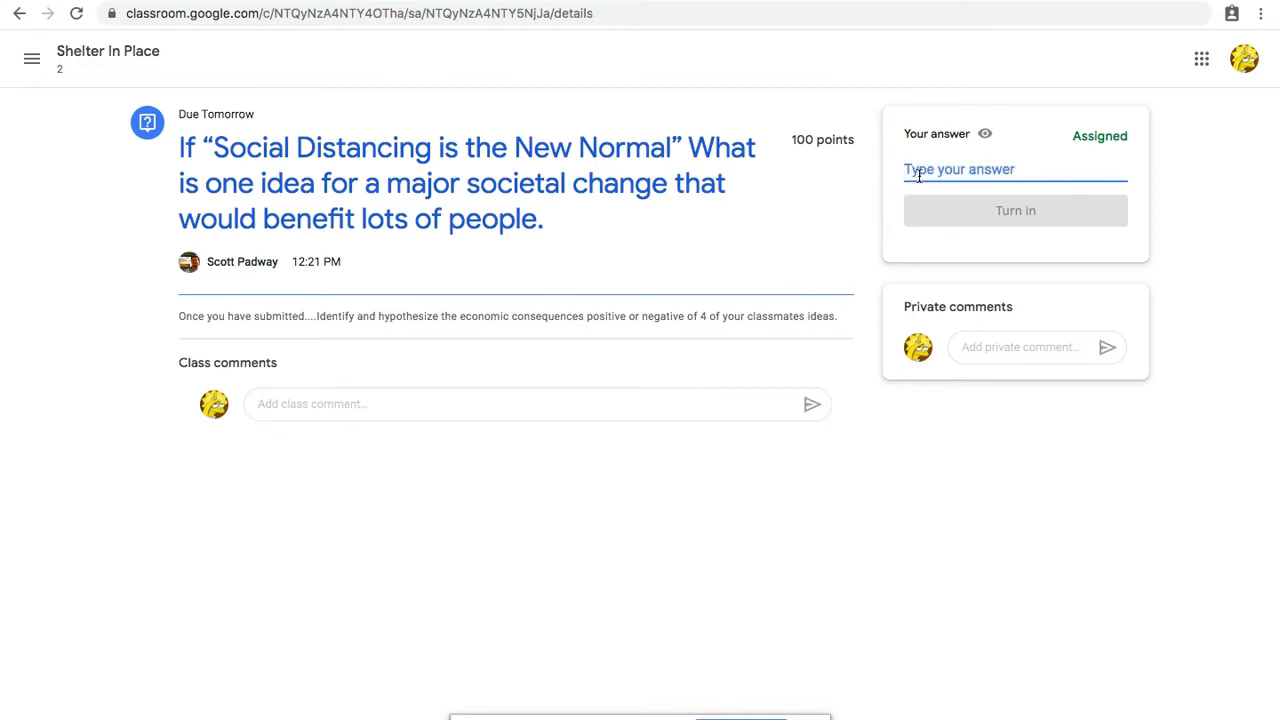
pyautogui.write('I think that people should have a rotating work schedule.')
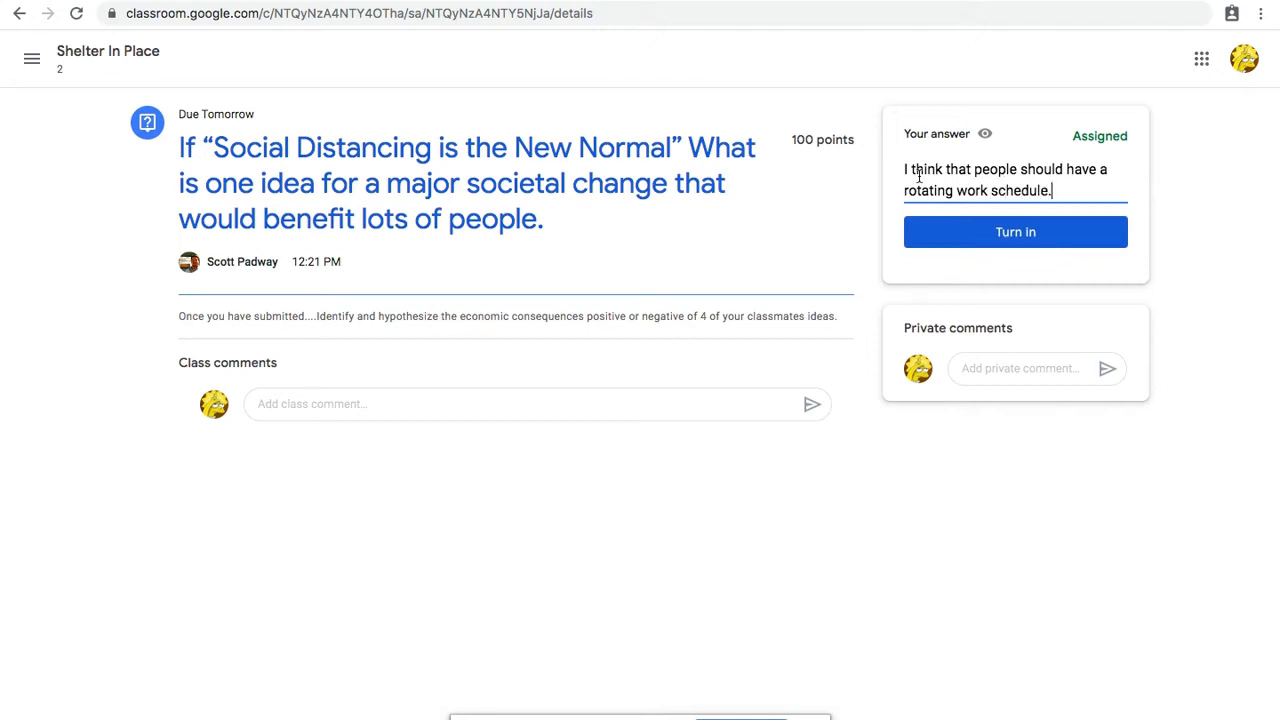
pyautogui.click(991, 236)
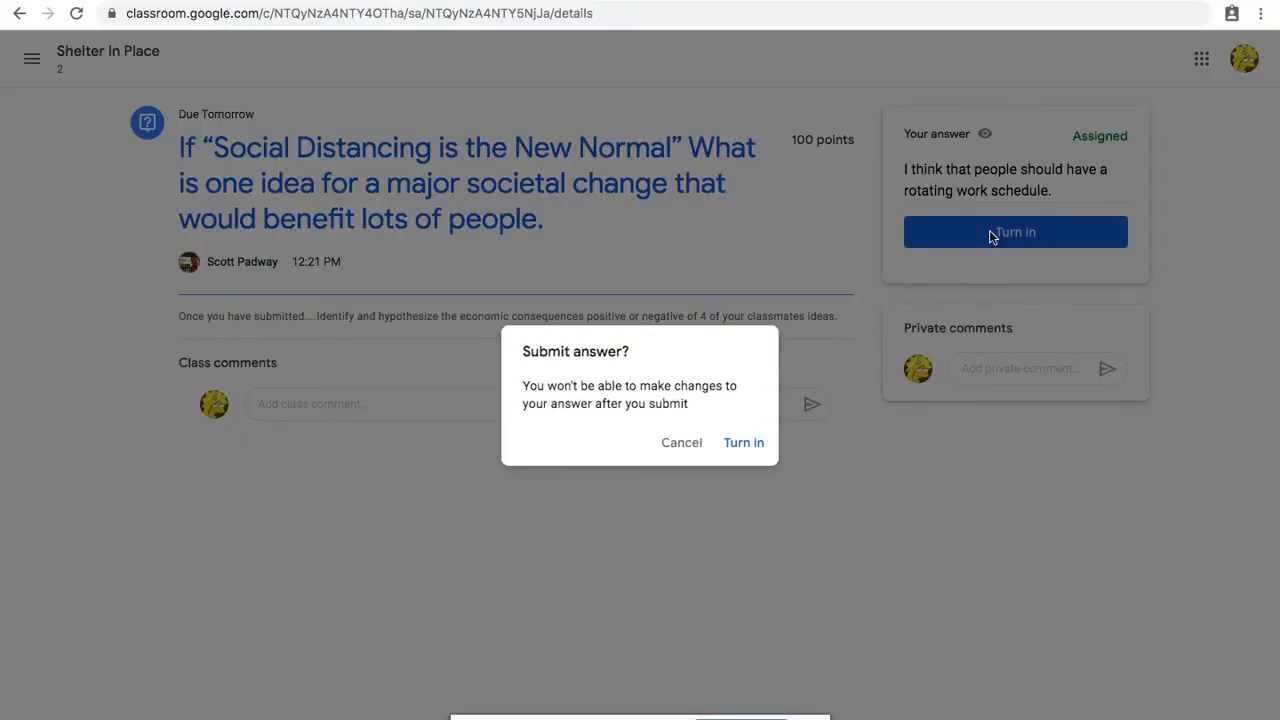
pyautogui.click(741, 446)
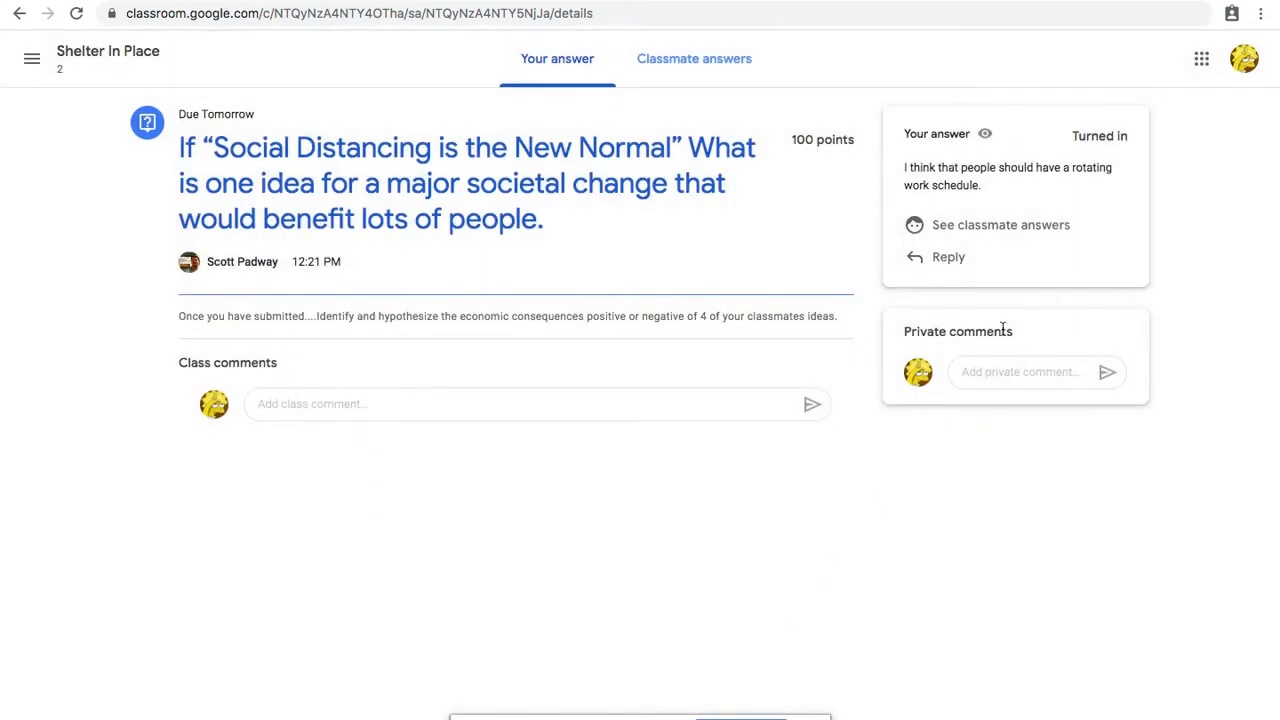
pyautogui.click(997, 227)
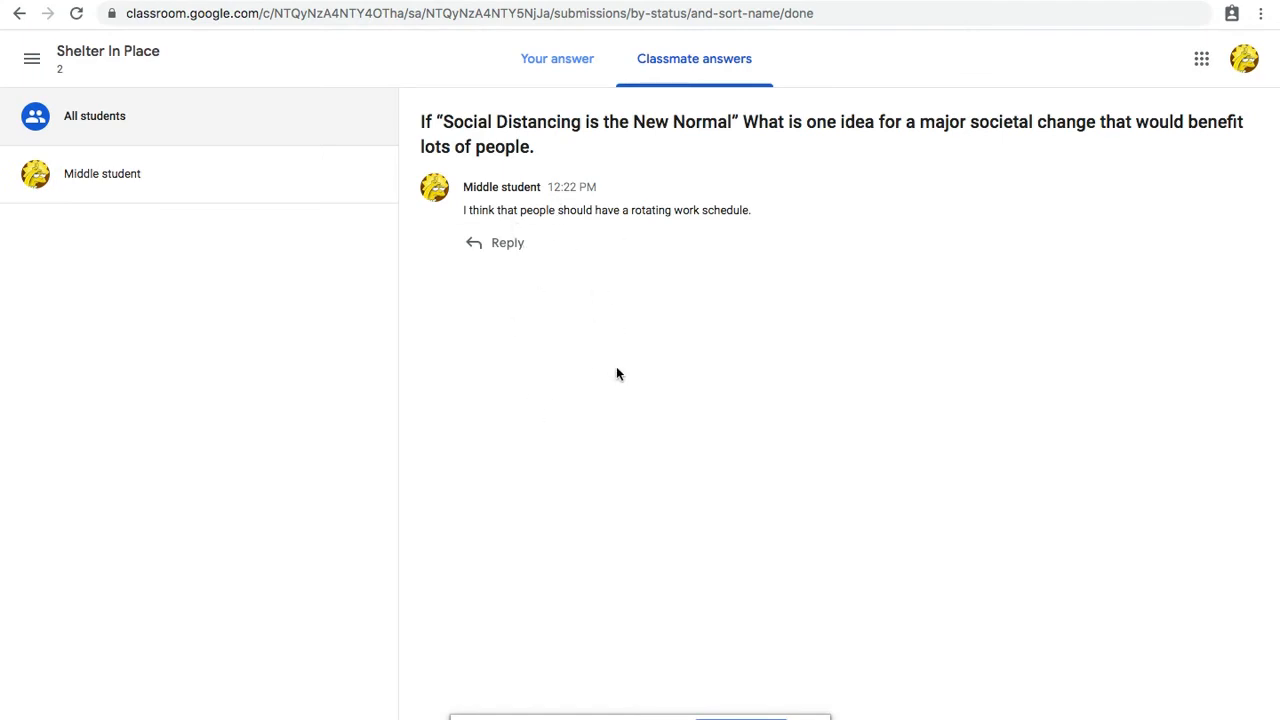
# Step: Return to the teacher's window and open the turned-in answers for the Warm Ups question
pyautogui.hotkey('ctrl', 'Left')
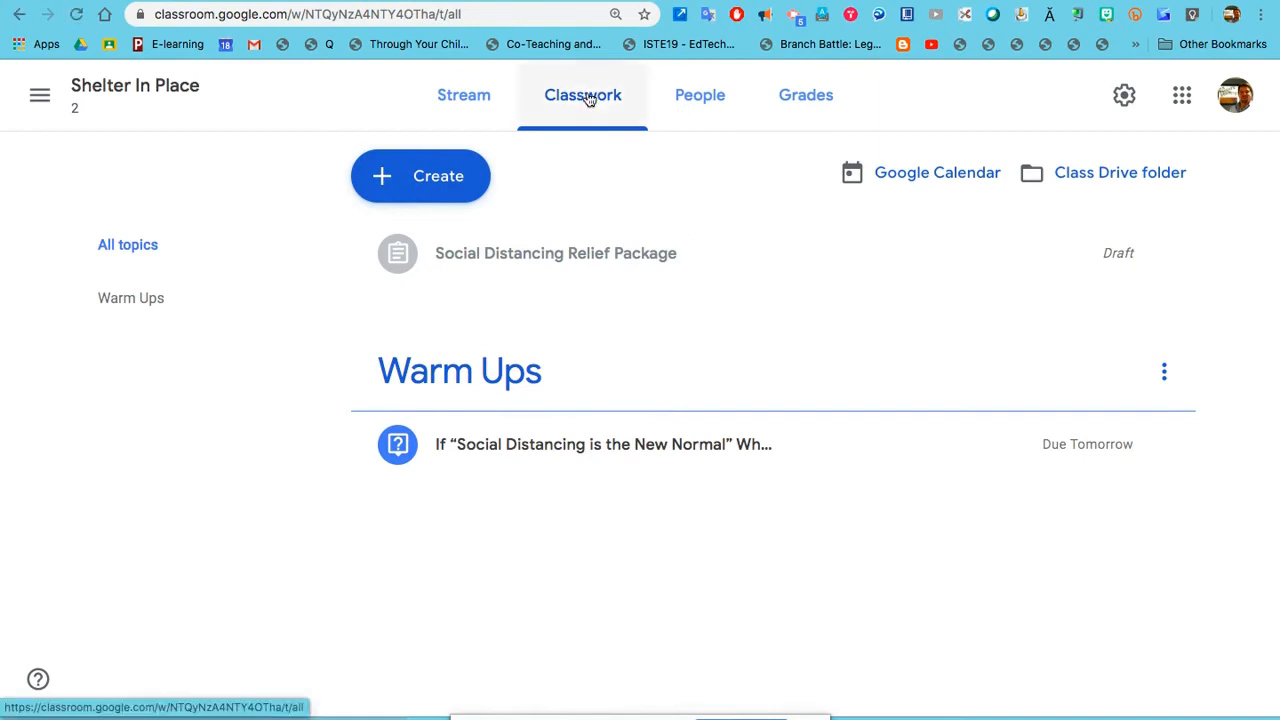
pyautogui.click(553, 453)
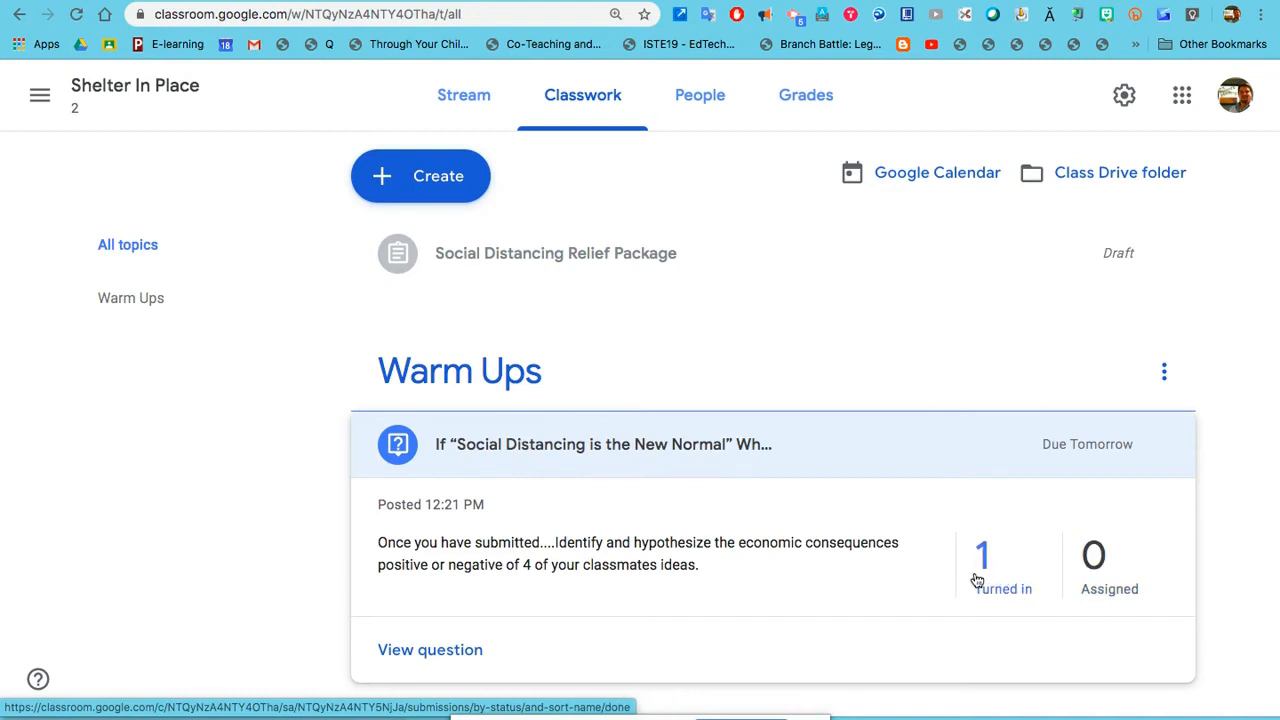
pyautogui.scroll(-1, 979, 578)
pyautogui.click(988, 517)
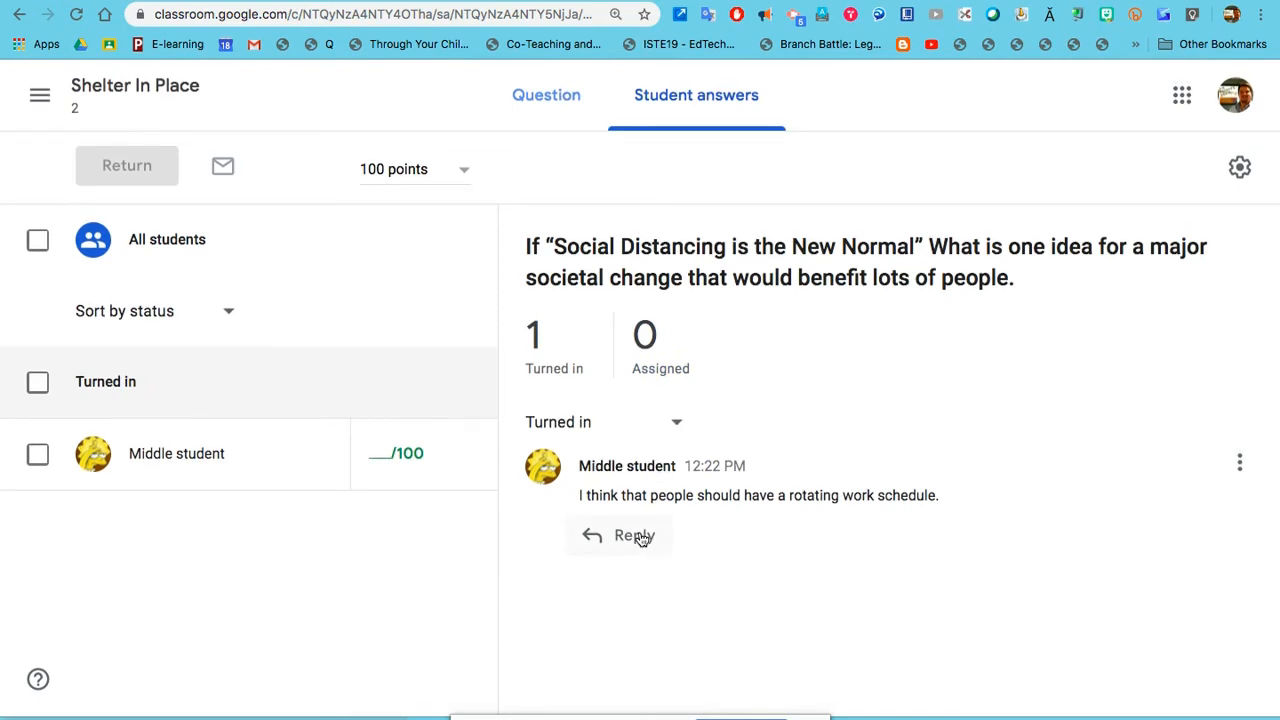
# Step: Reply to the student's answer with "That is an interesting idea? Can you tell me more?"
pyautogui.click(634, 536)
pyautogui.write('That is an interesting I ')
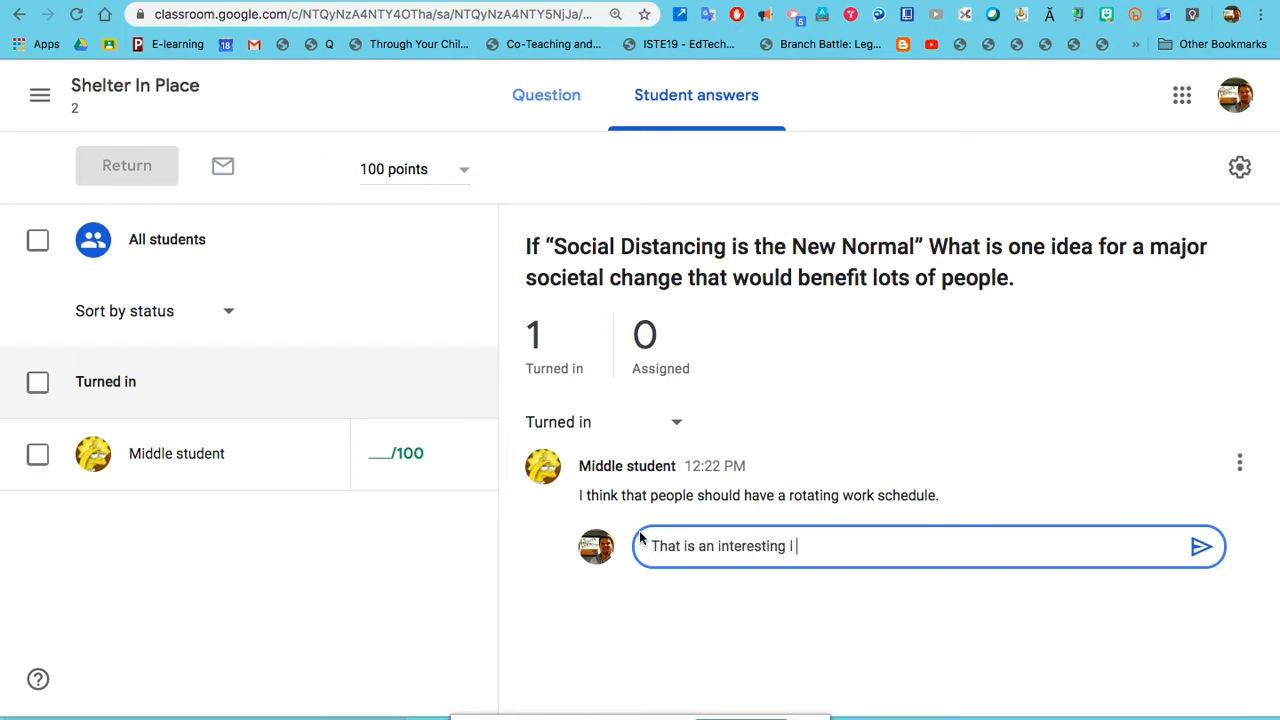
pyautogui.write('idea? Can you tell')
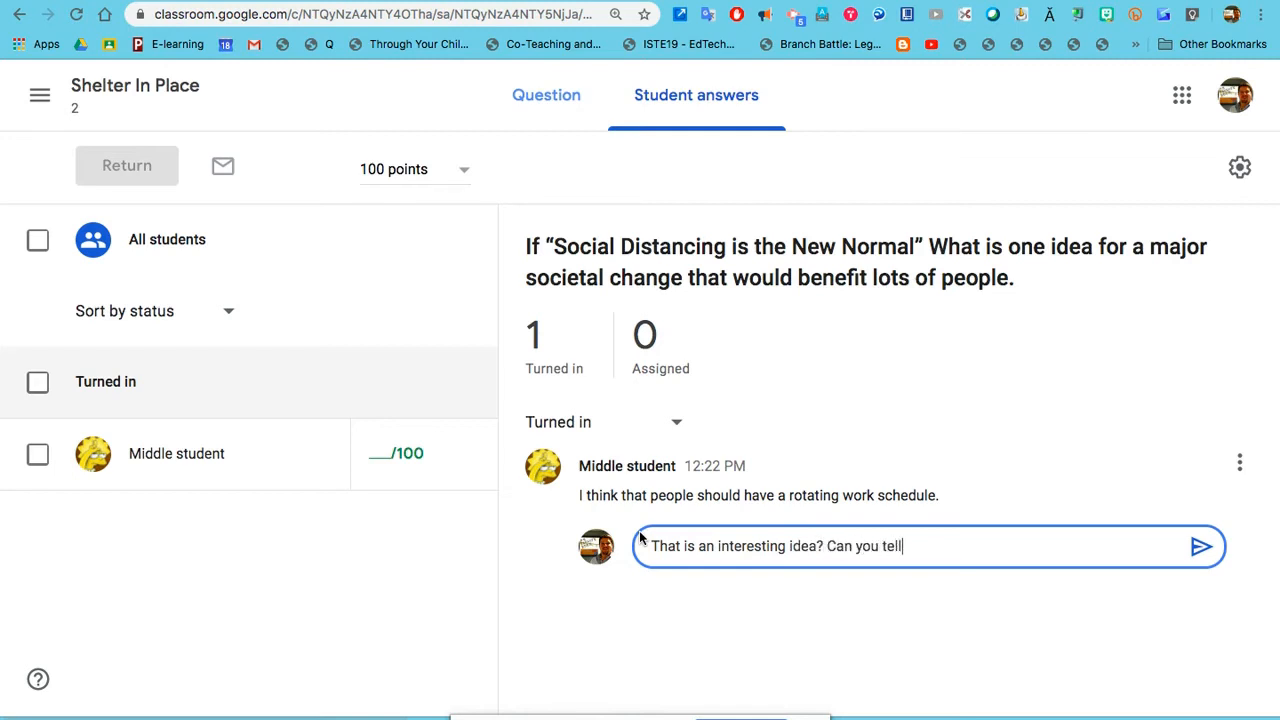
pyautogui.write(' me more?')
pyautogui.press('Return')
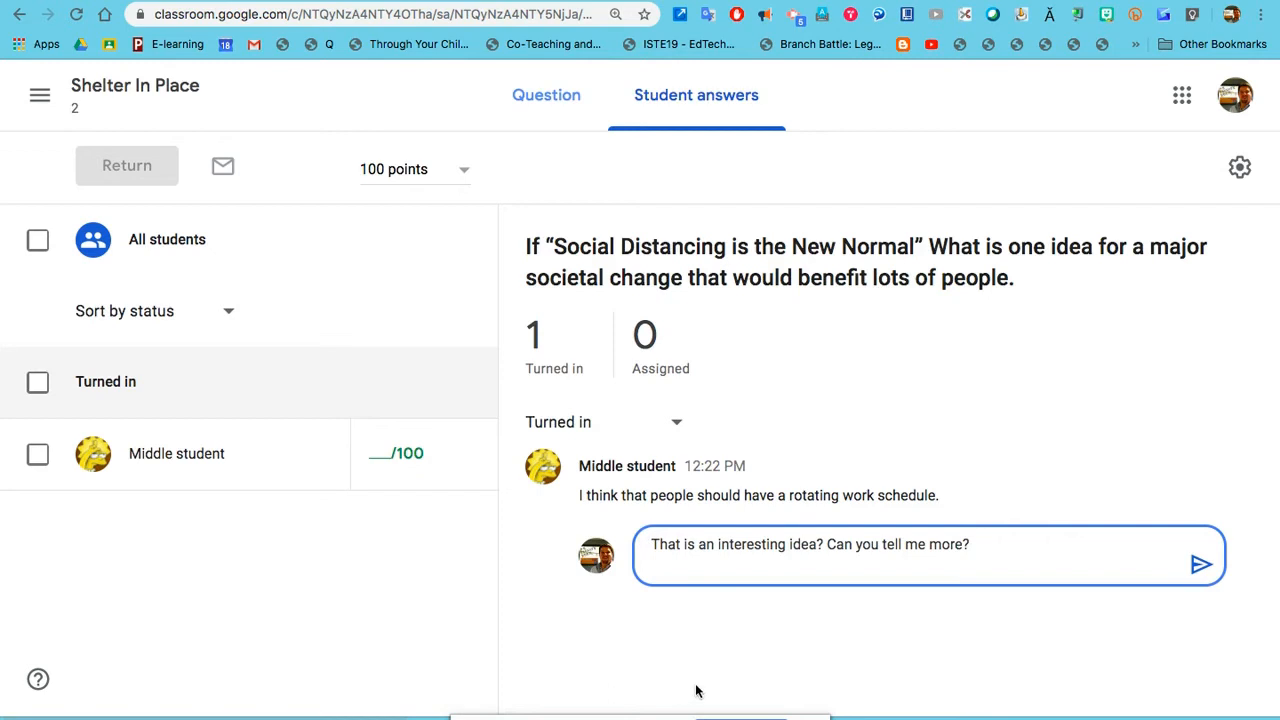
pyautogui.click(1201, 564)
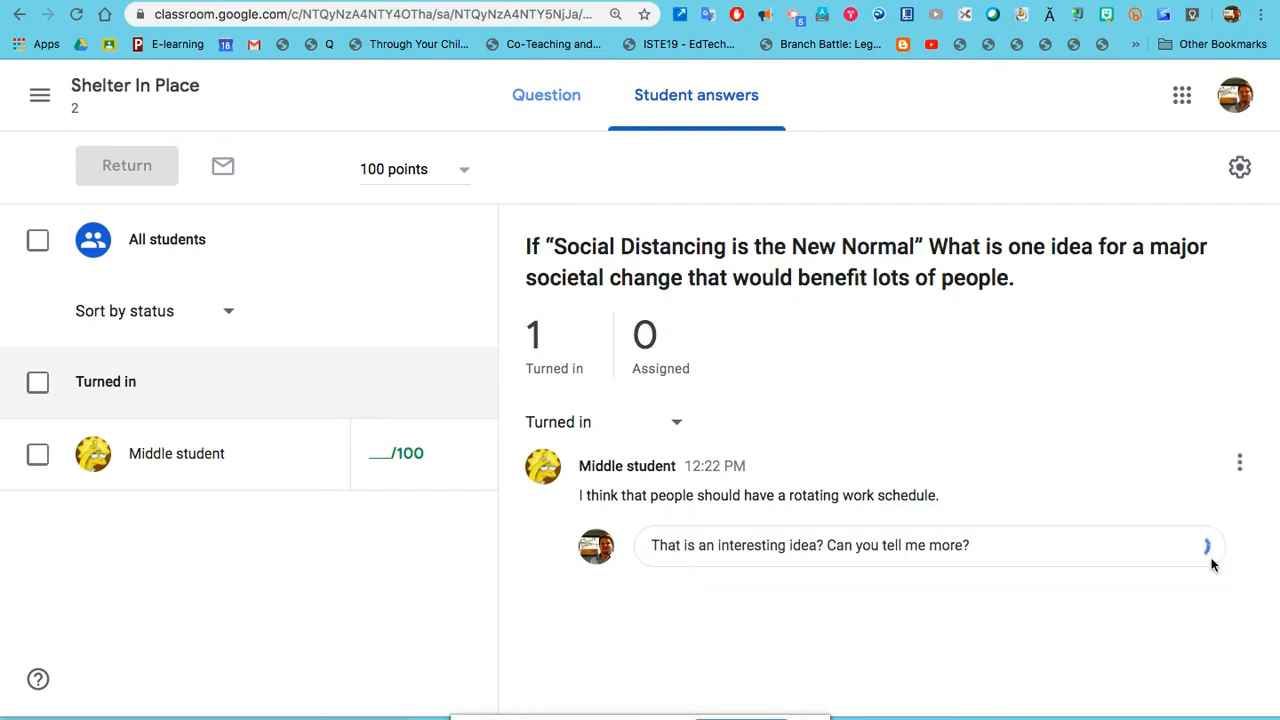
# Step: Grade the student's answer 100 out of 100 and return the work without a private comment
pyautogui.click(378, 453)
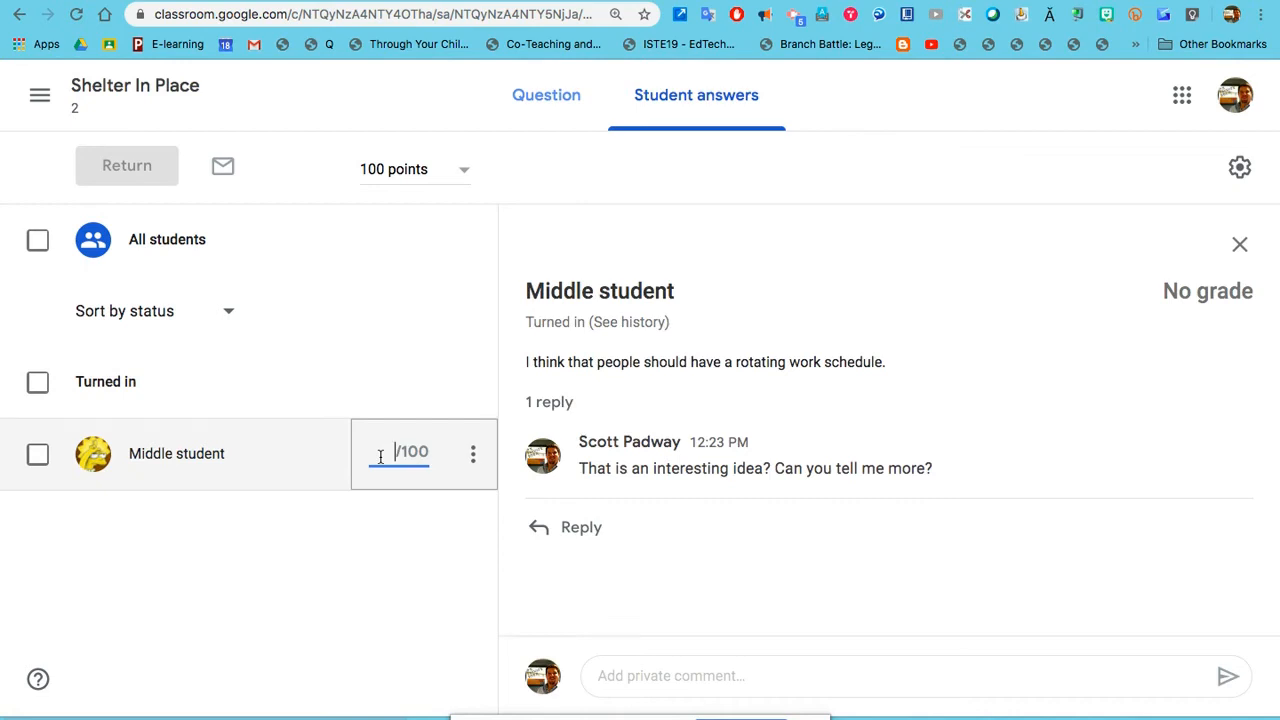
pyautogui.write('100')
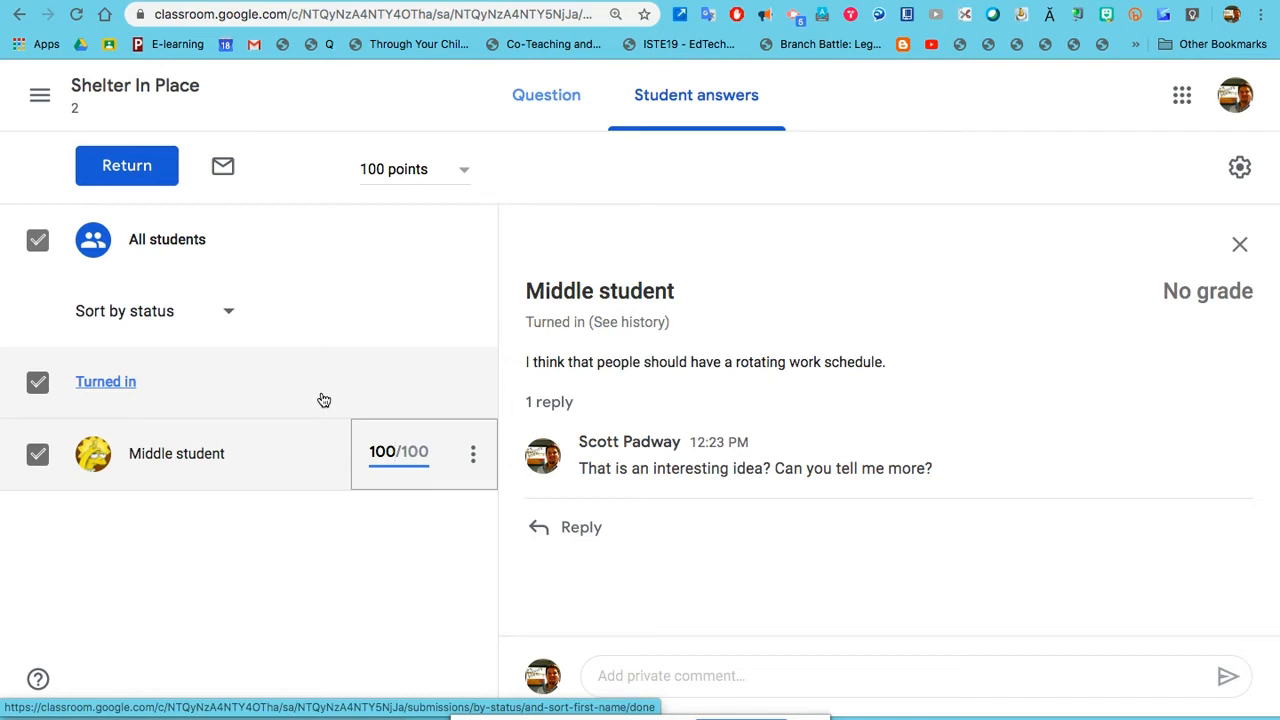
pyautogui.click(158, 188)
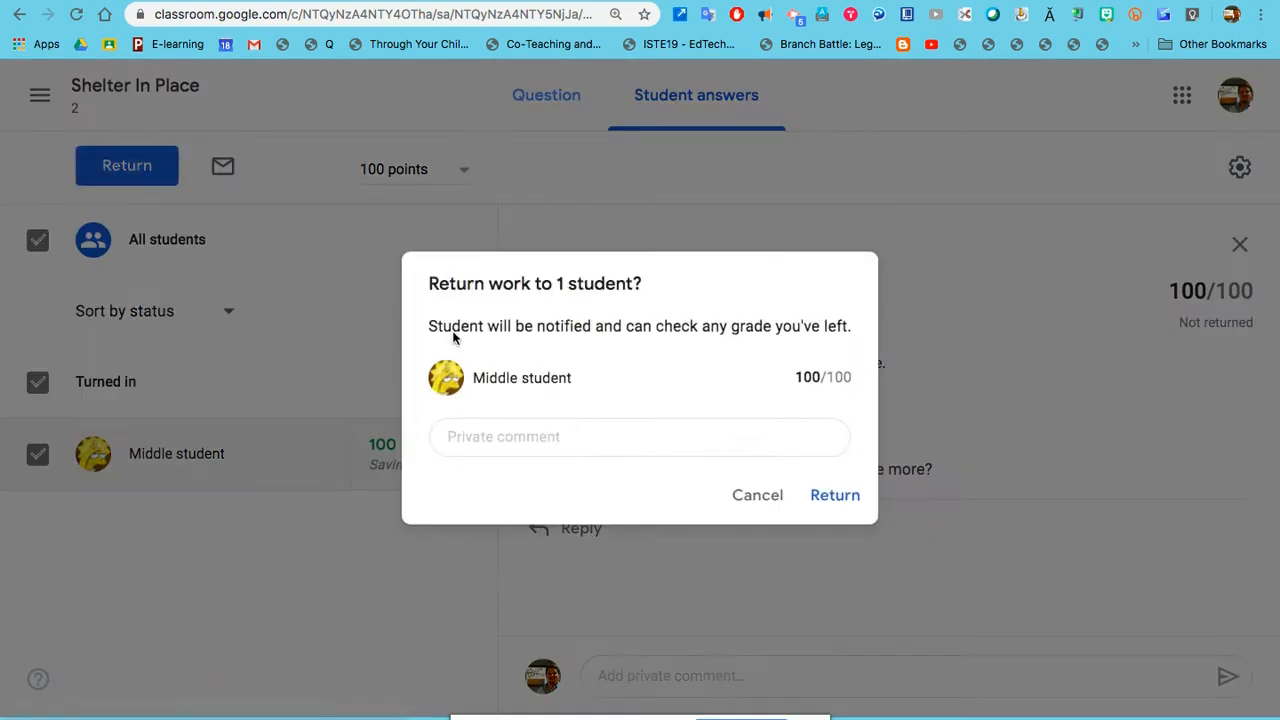
pyautogui.click(838, 498)
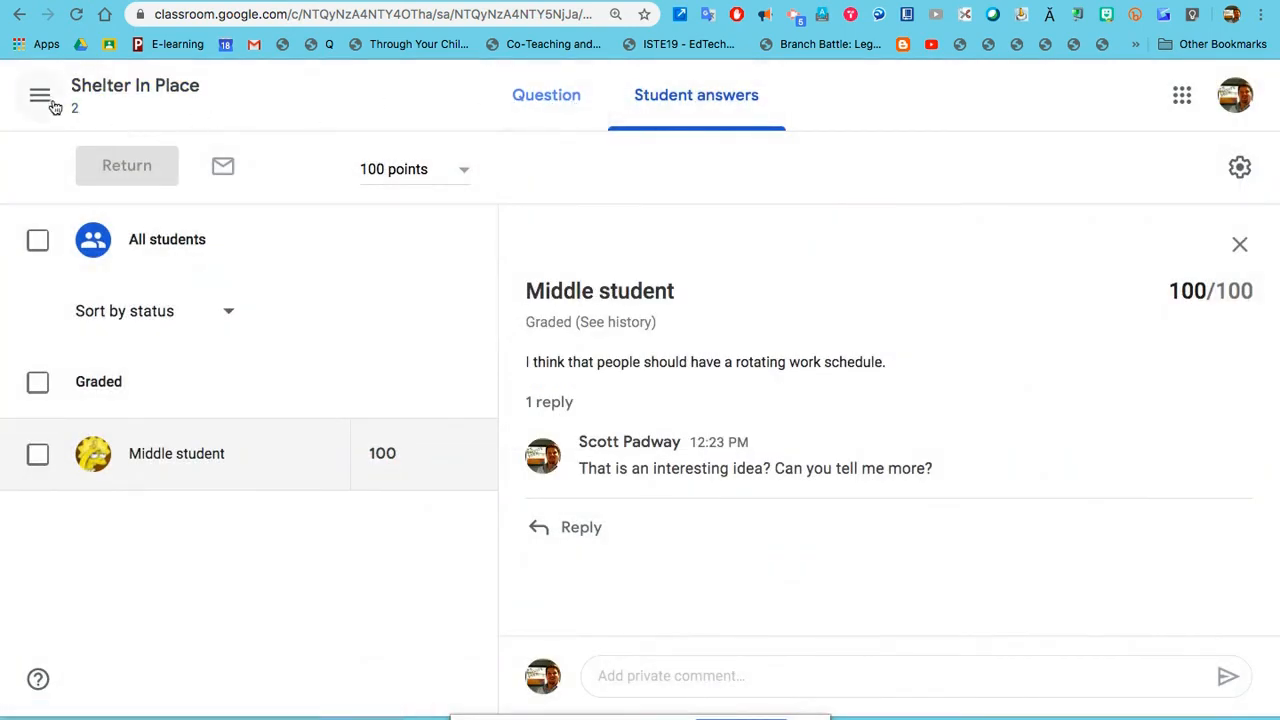
# Step: Go back to the class's classwork page and reuse the Social Distancing Relief Package assignment from Shelter In Place 1
pyautogui.click(105, 92)
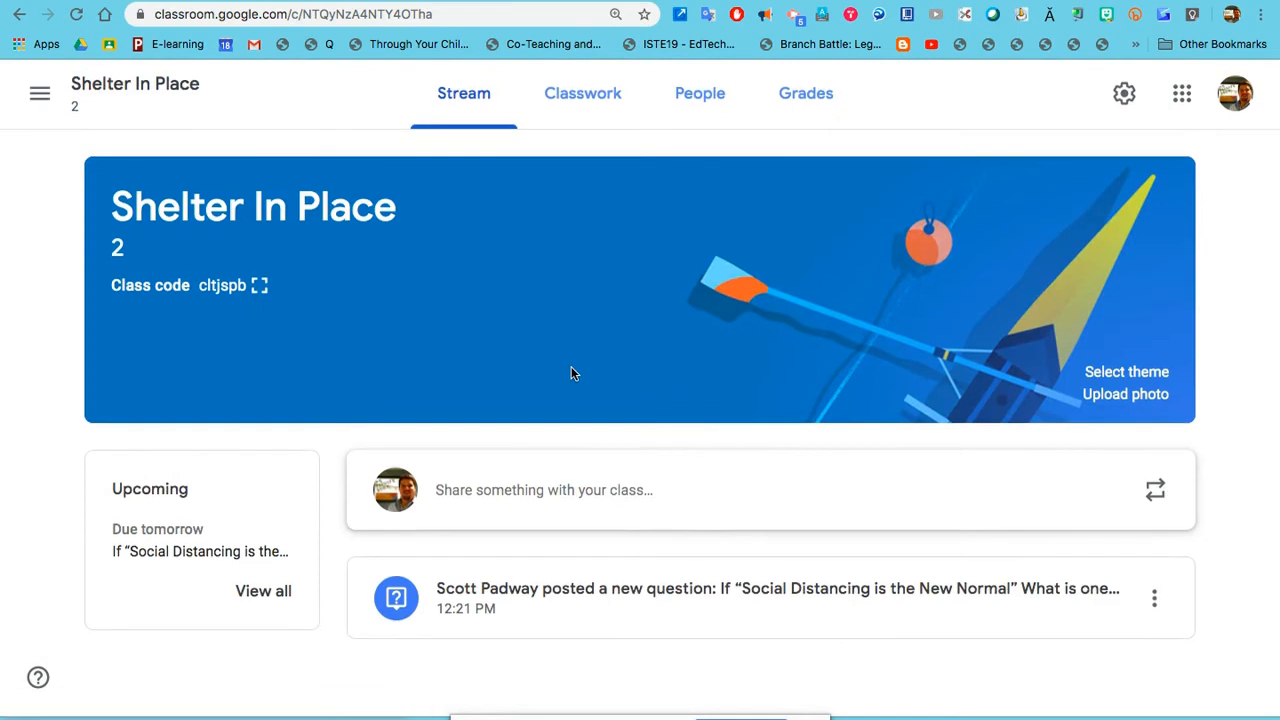
pyautogui.click(600, 98)
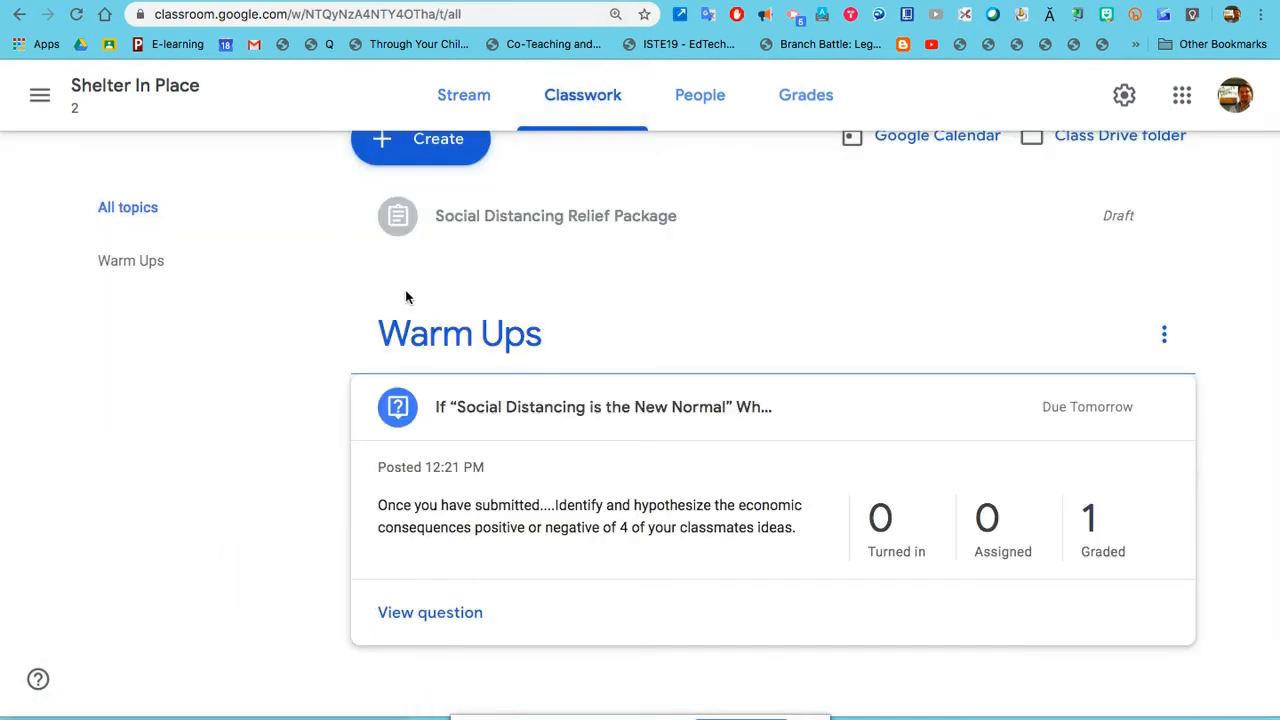
pyautogui.scroll(2, 406, 294)
pyautogui.click(429, 178)
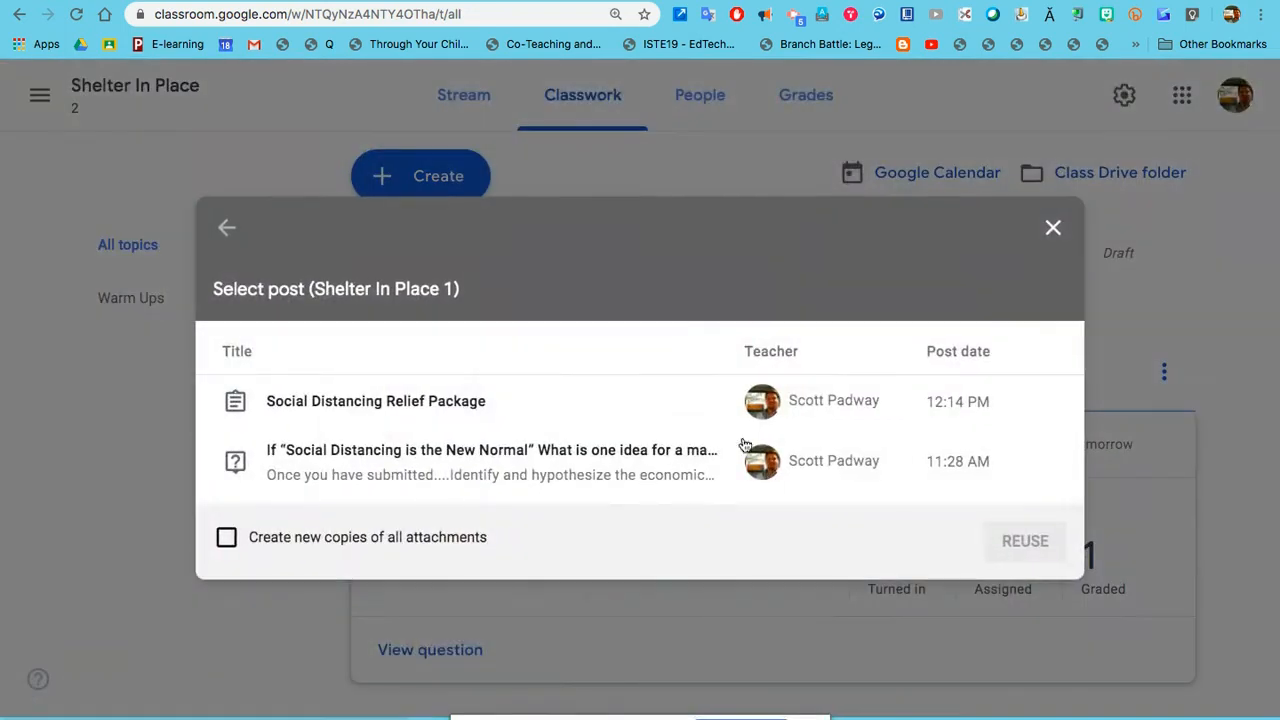
pyautogui.click(531, 413)
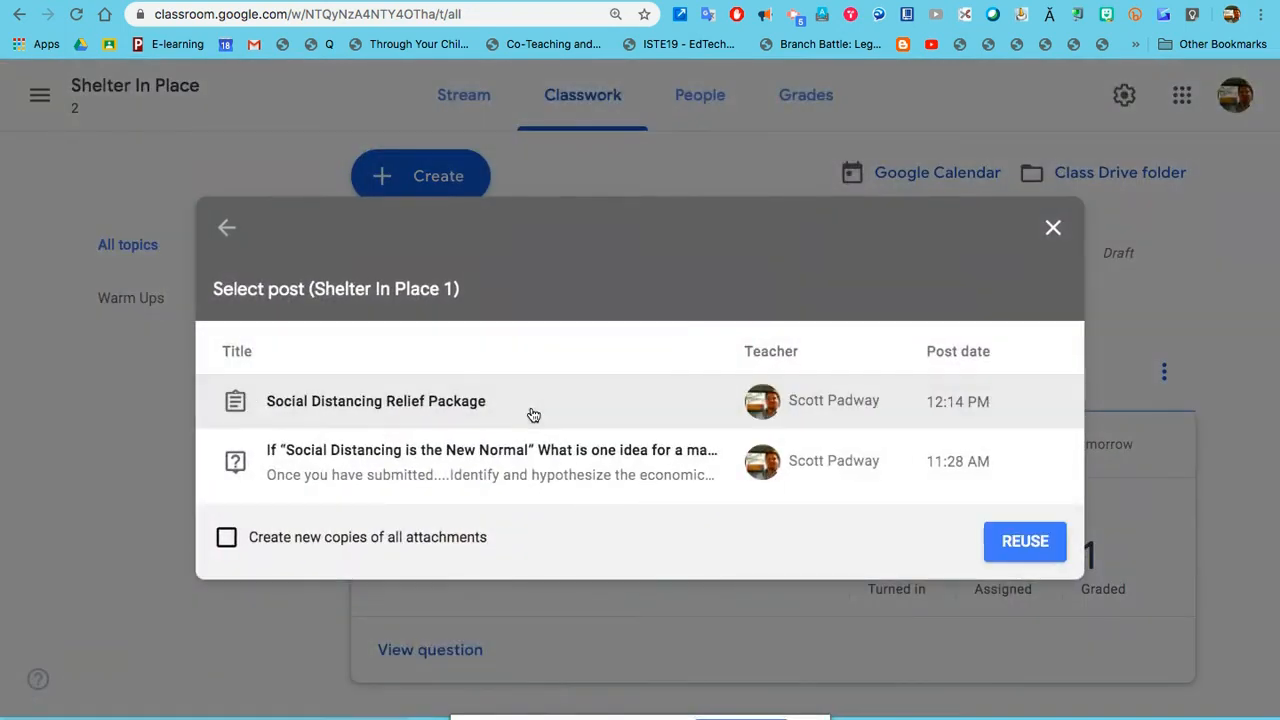
pyautogui.click(1008, 545)
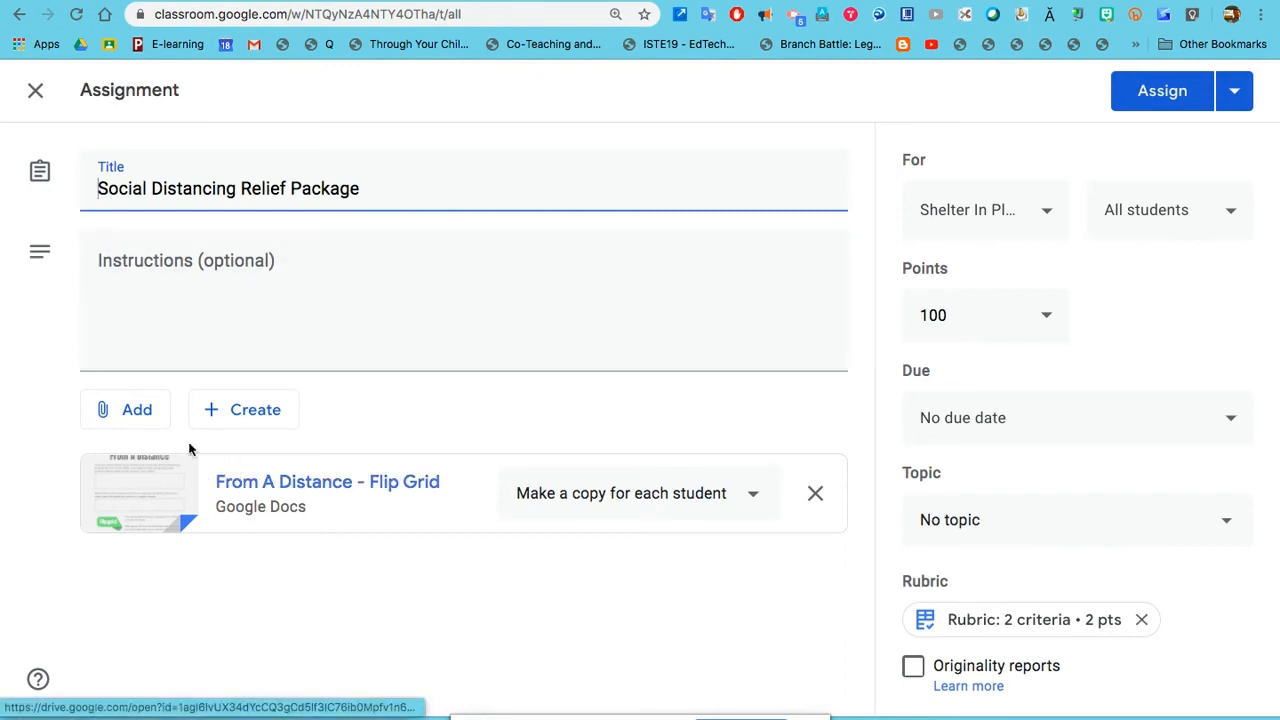
# Step: Check the attachment sources and the From A Distance - Flip Grid document's access options, keeping Make a copy for each student
pyautogui.click(143, 414)
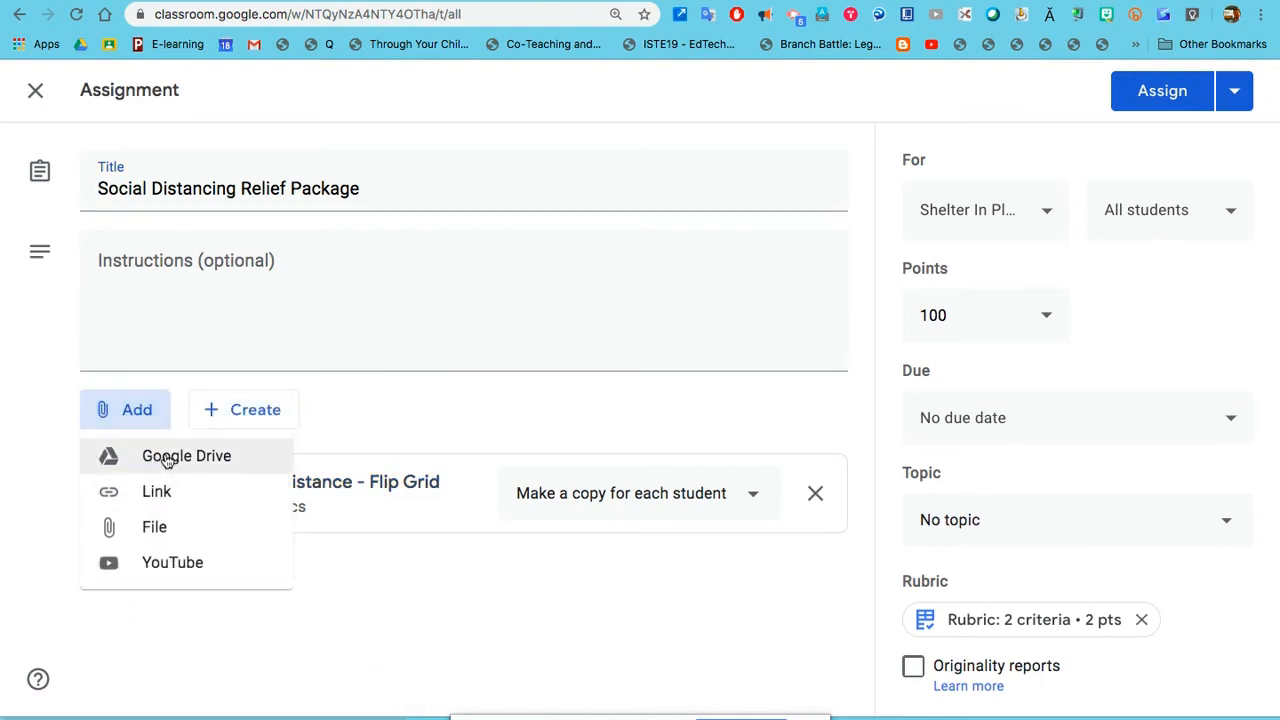
pyautogui.click(450, 420)
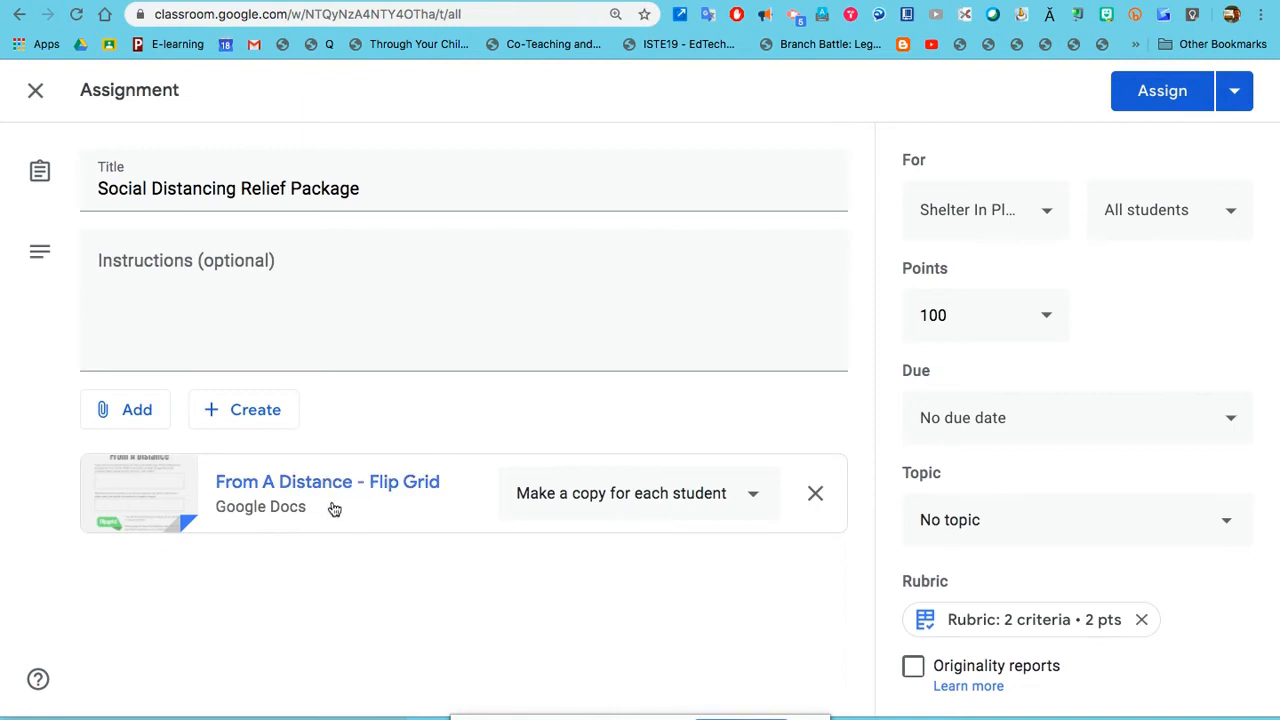
pyautogui.click(600, 502)
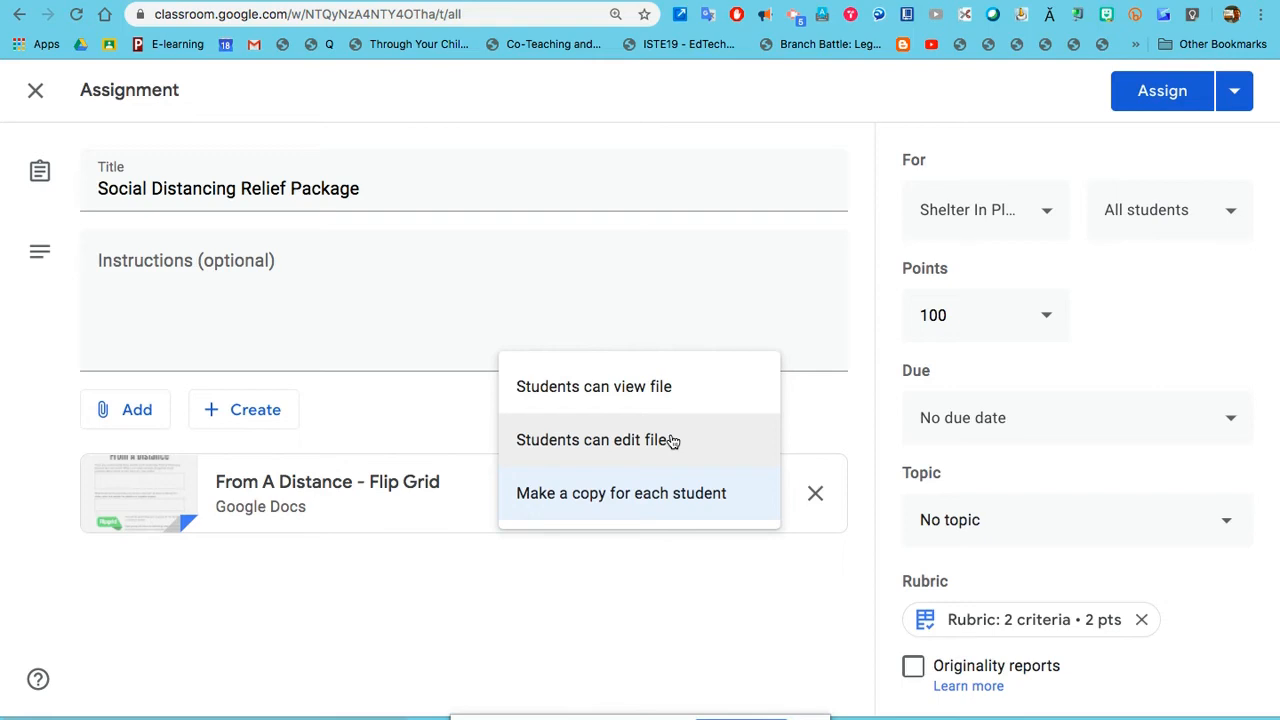
pyautogui.click(634, 497)
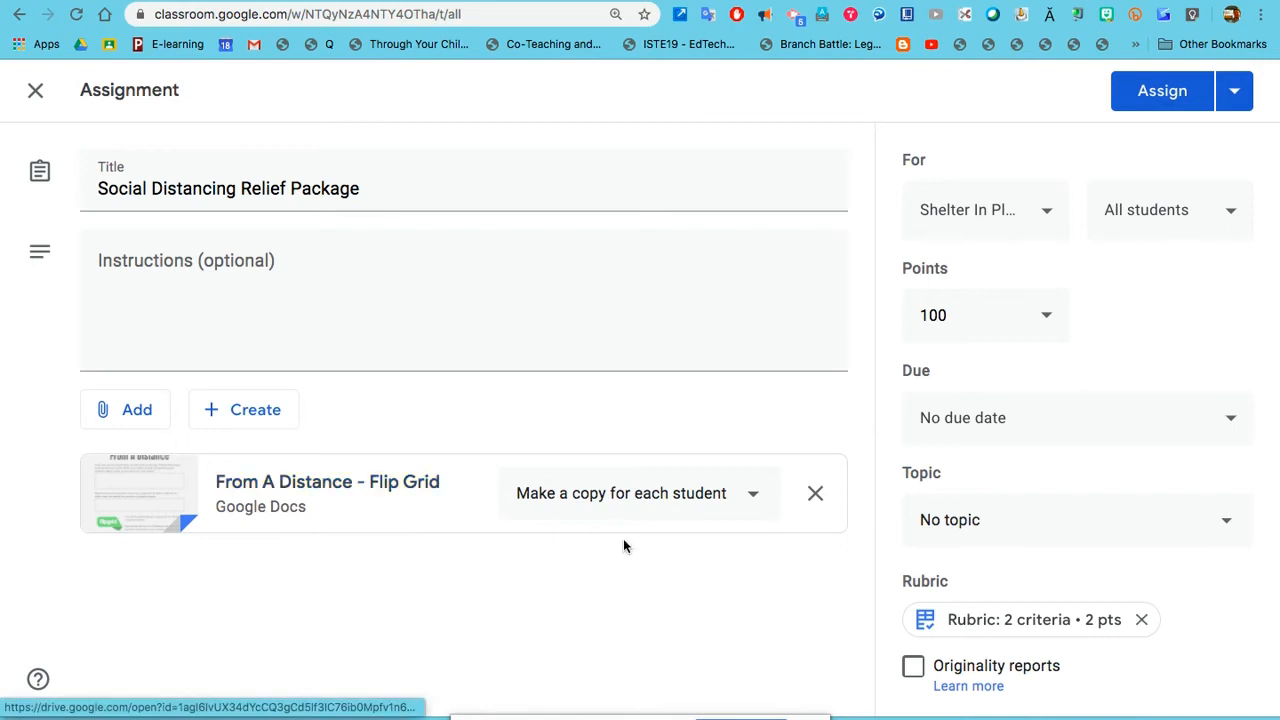
# Step: Check which other classes the Social Distancing Relief Package assignment can be posted to, leaving the class selection unchanged
pyautogui.scroll(-1, 827, 601)
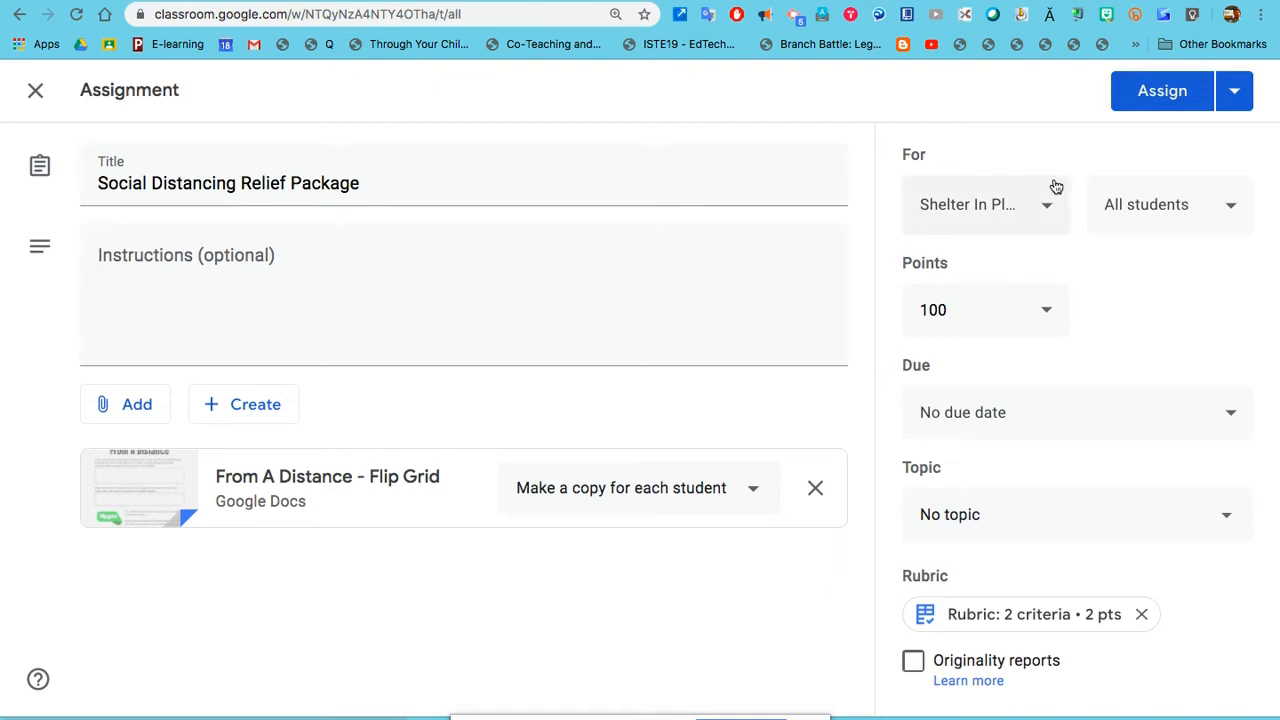
pyautogui.click(1043, 214)
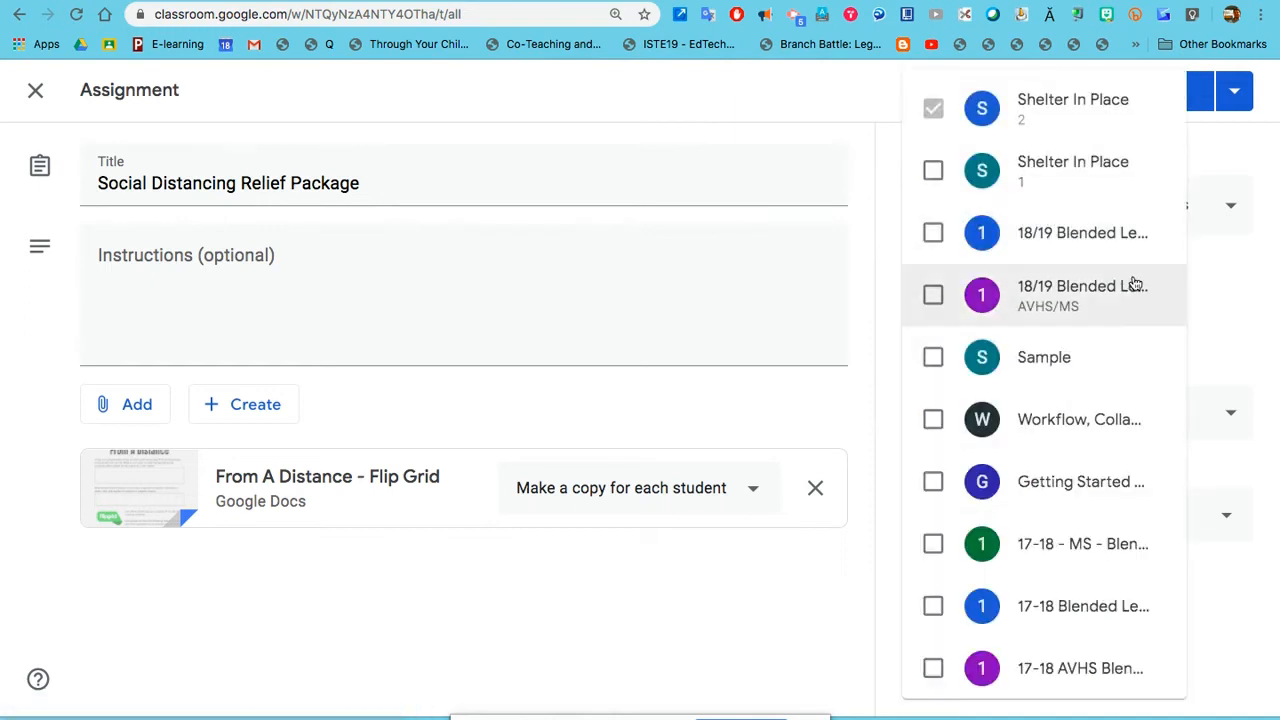
pyautogui.click(1210, 286)
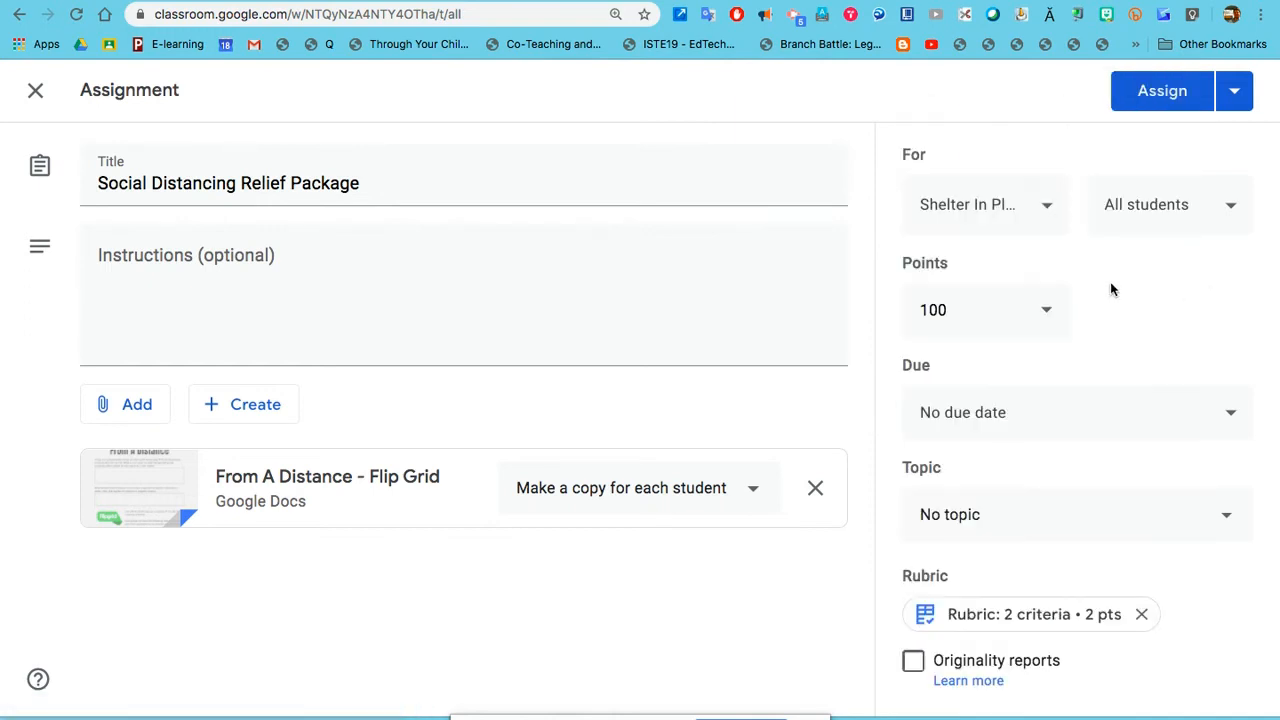
# Step: Set the assignment's due date to Mar 20, 2020, and review the topic choices, keeping No topic
pyautogui.click(1023, 425)
pyautogui.click(1069, 512)
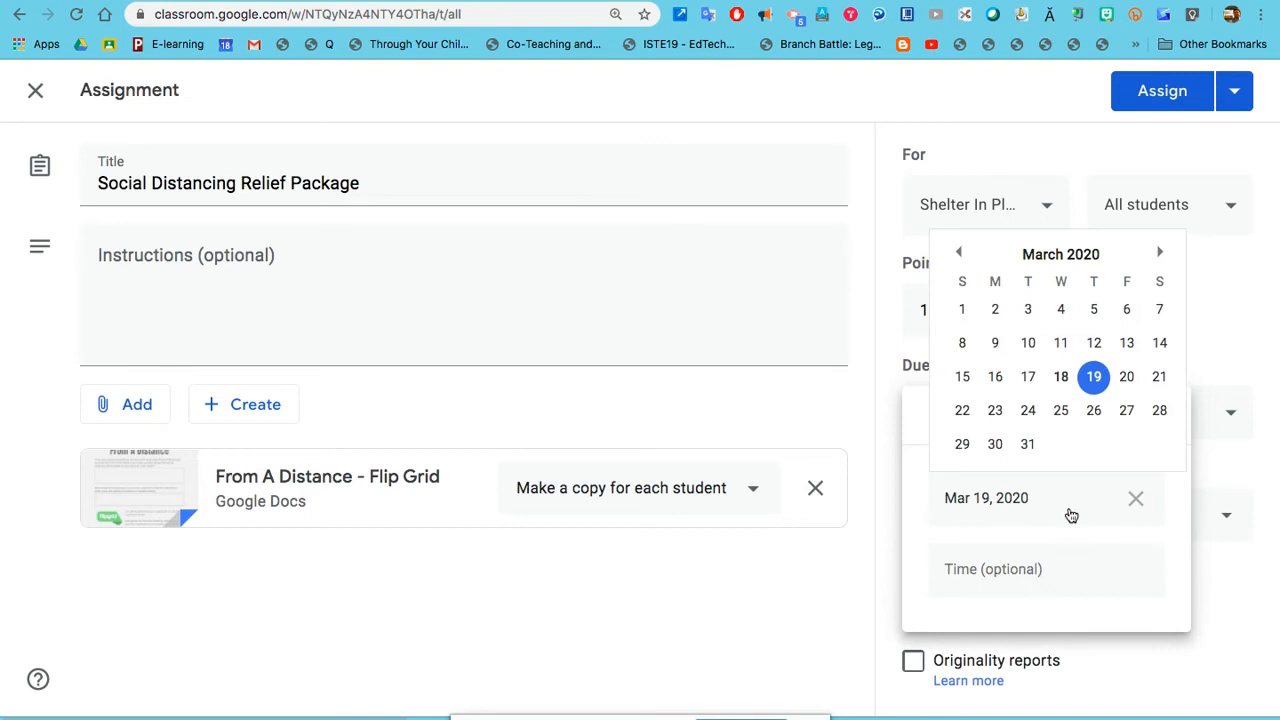
pyautogui.click(1122, 376)
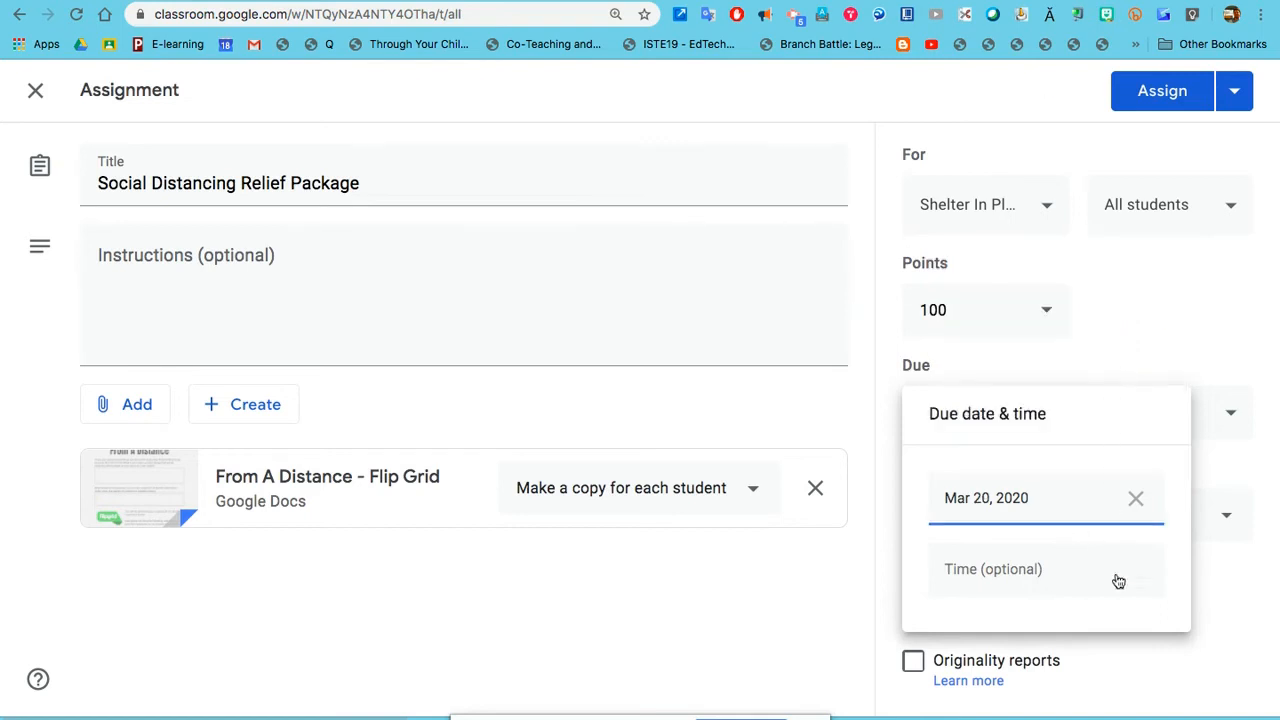
pyautogui.click(1230, 582)
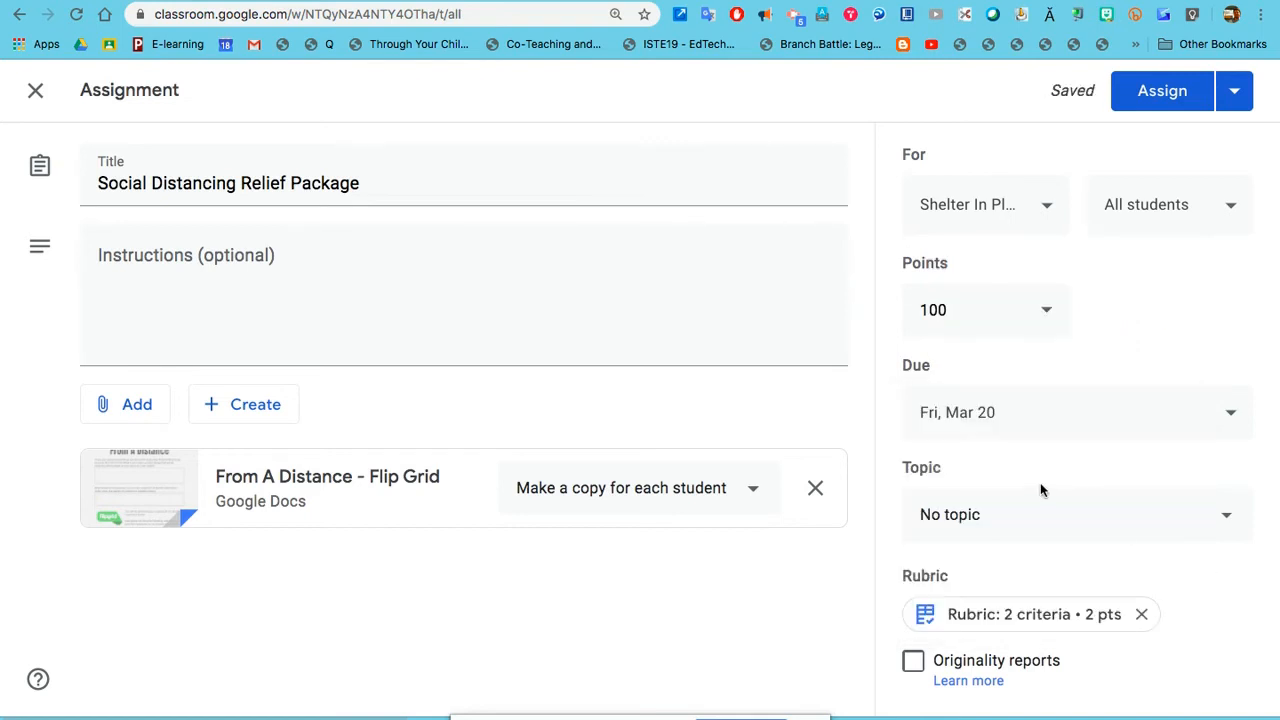
pyautogui.click(990, 522)
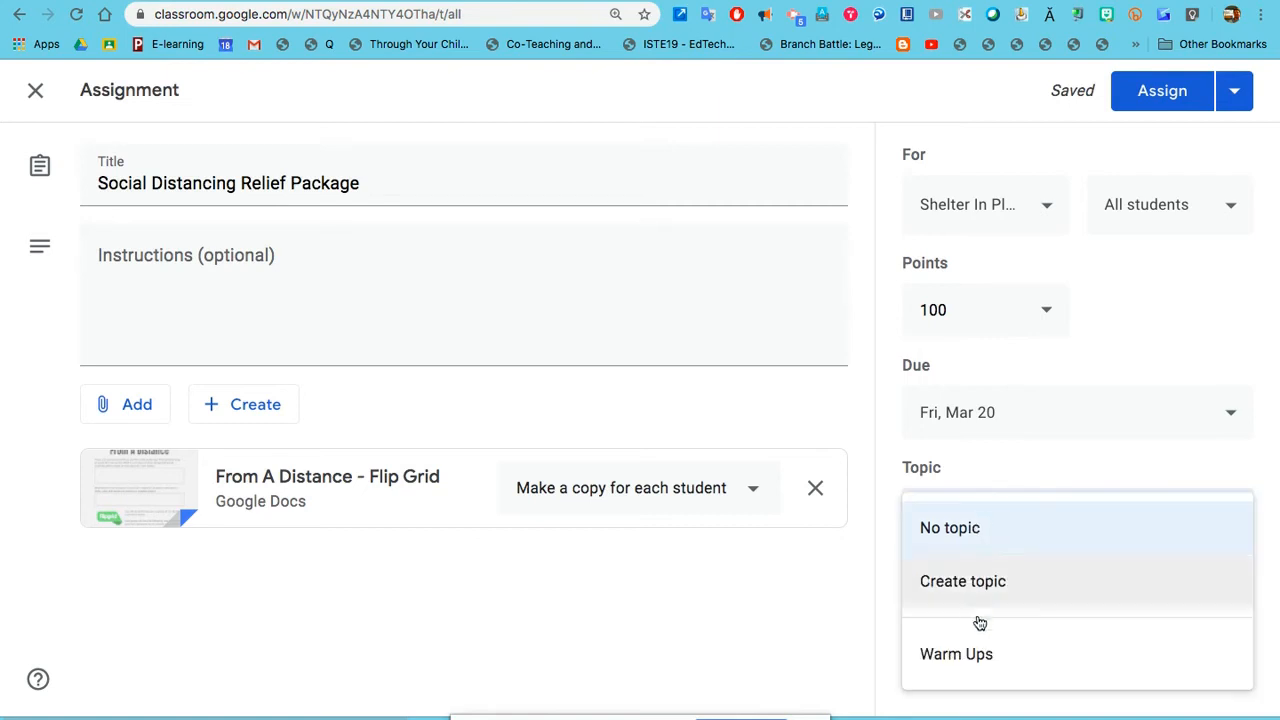
pyautogui.click(894, 510)
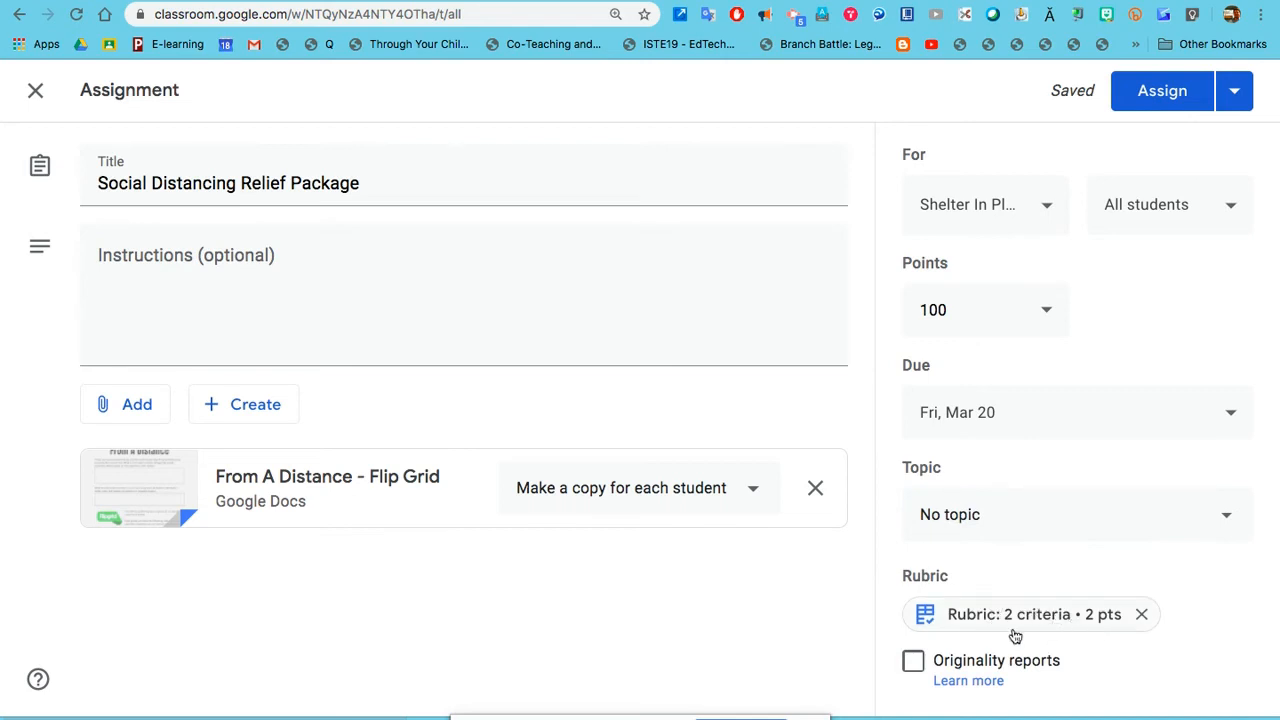
# Step: Delete the rubric attached to the assignment and start creating a new one
pyautogui.click(1141, 616)
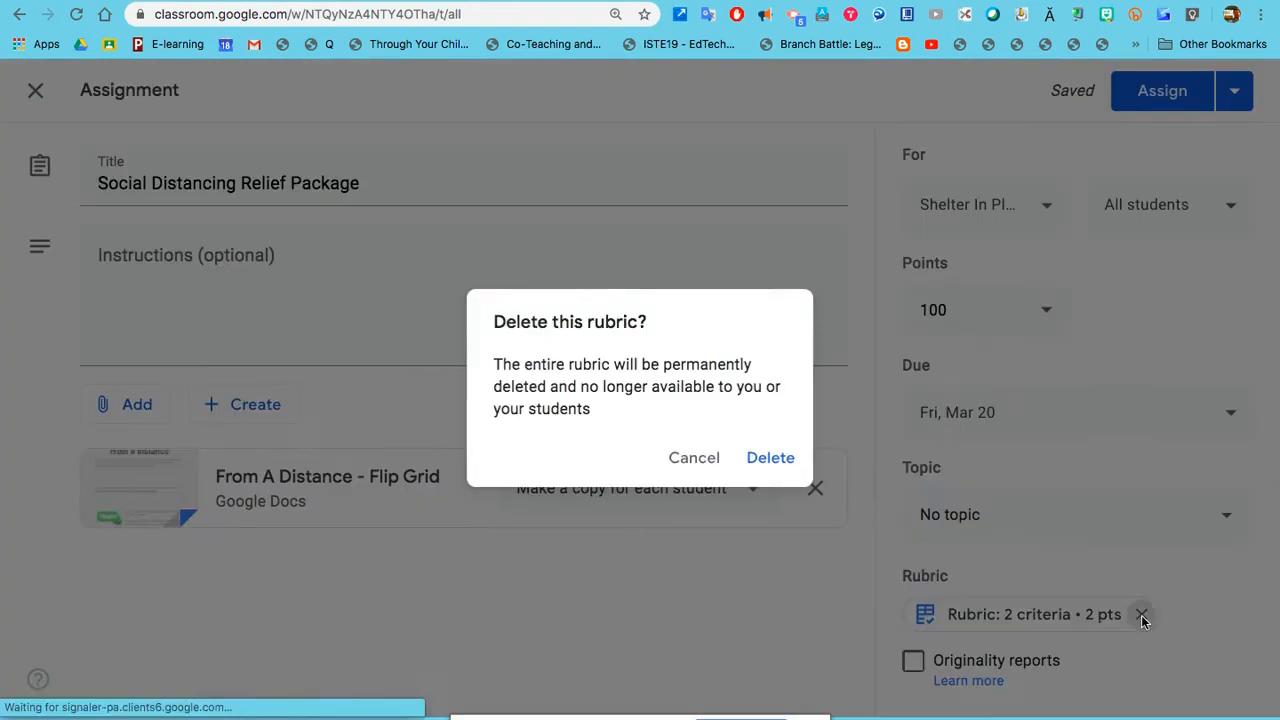
pyautogui.click(771, 458)
pyautogui.click(970, 620)
pyautogui.click(965, 602)
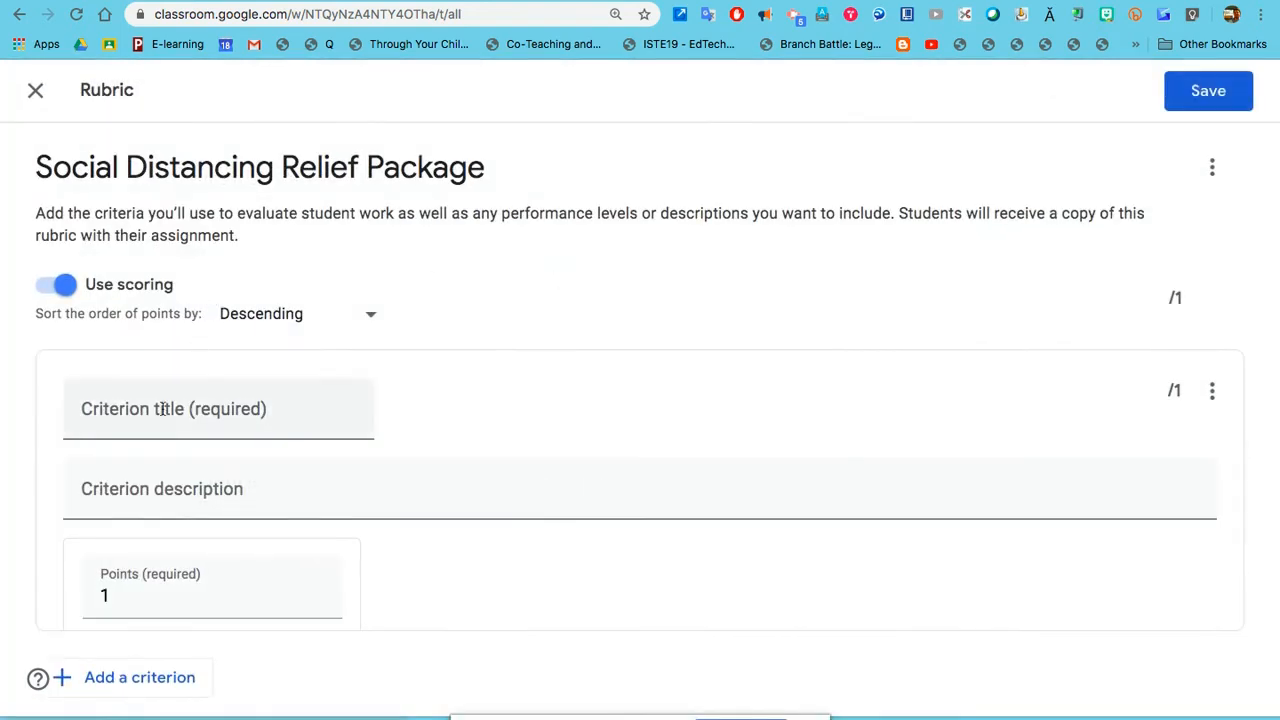
# Step: Title the rubric's first criterion "Is this a creative Solution", keeping its score at 1 point
pyautogui.click(162, 409)
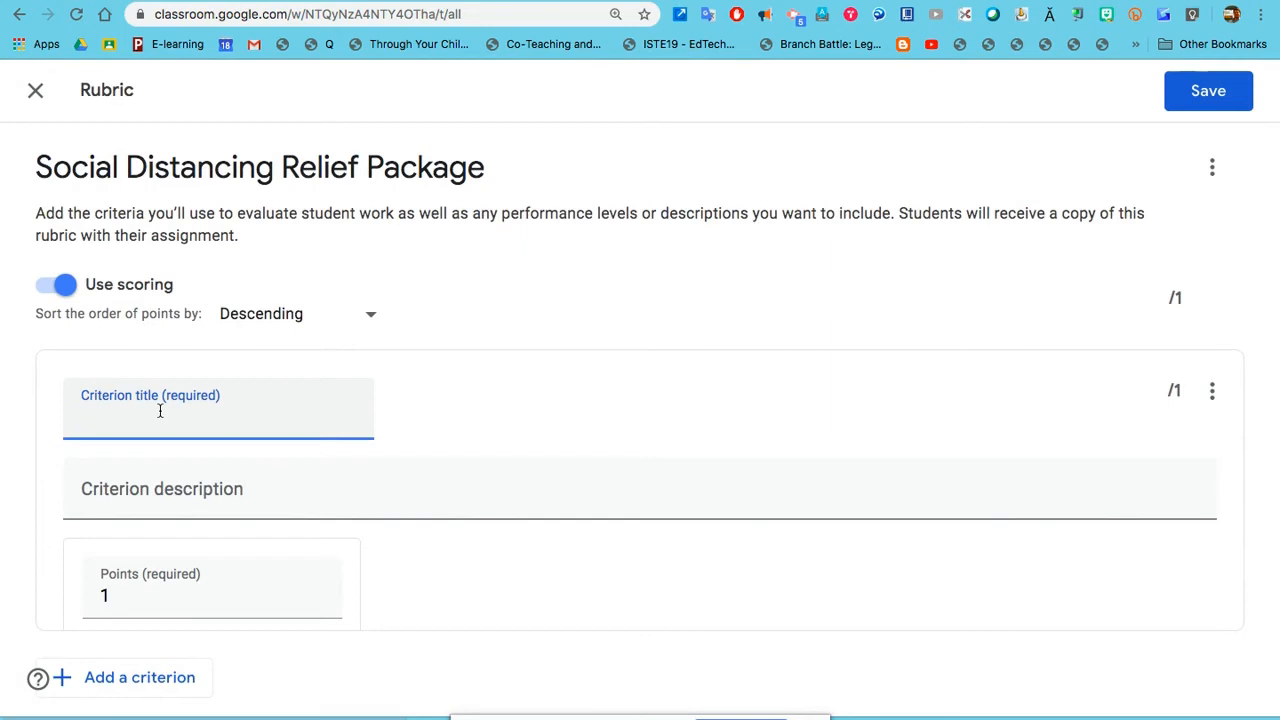
pyautogui.write('Is this a creative Solution')
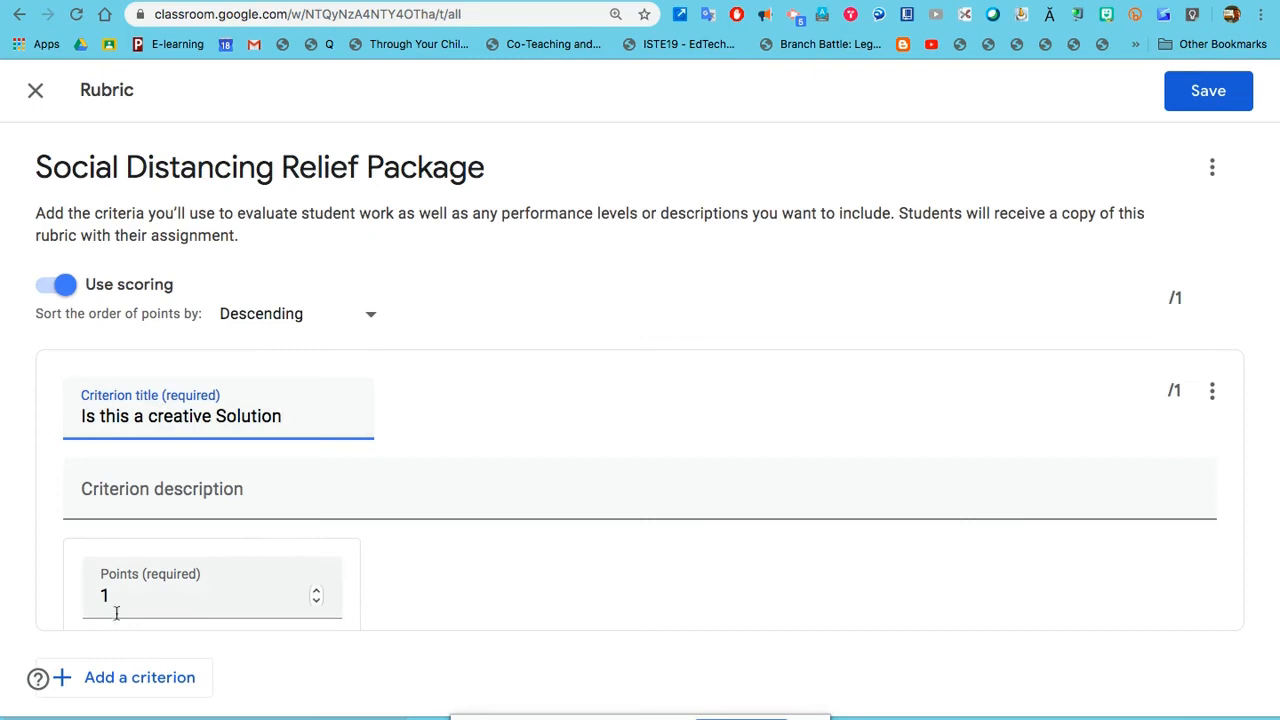
pyautogui.scroll(-4, 149, 620)
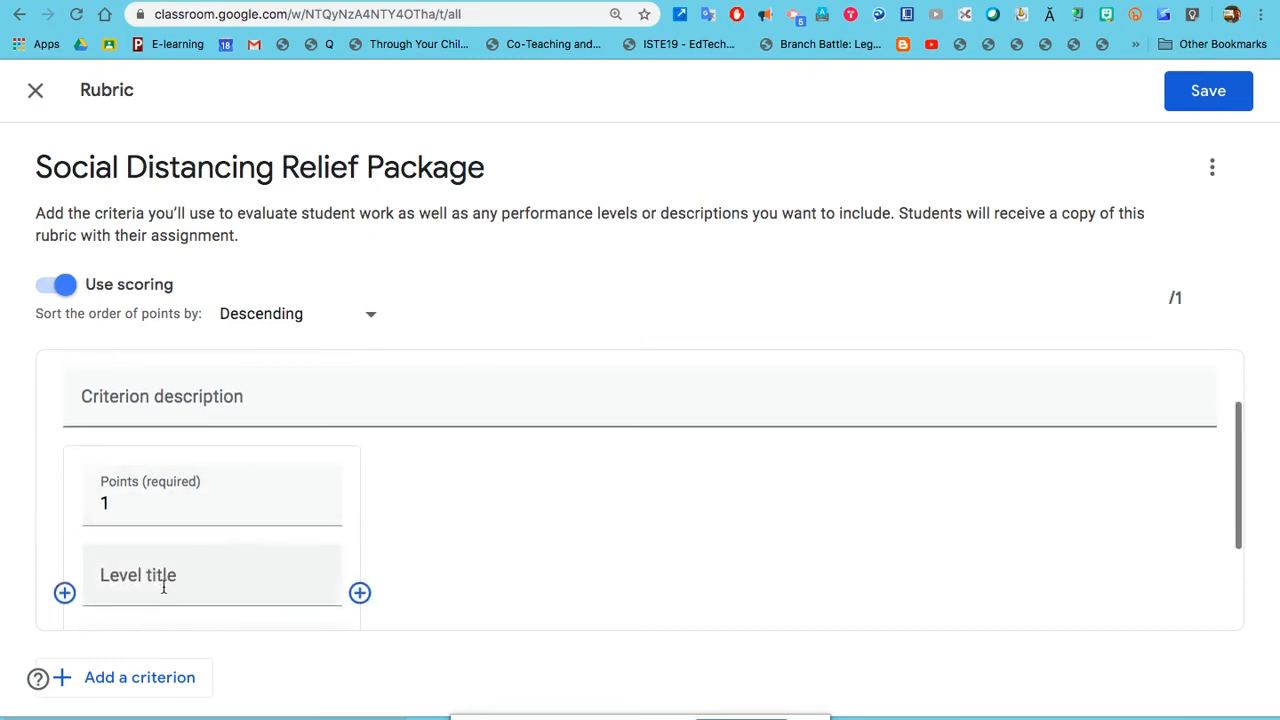
pyautogui.scroll(-2, 163, 520)
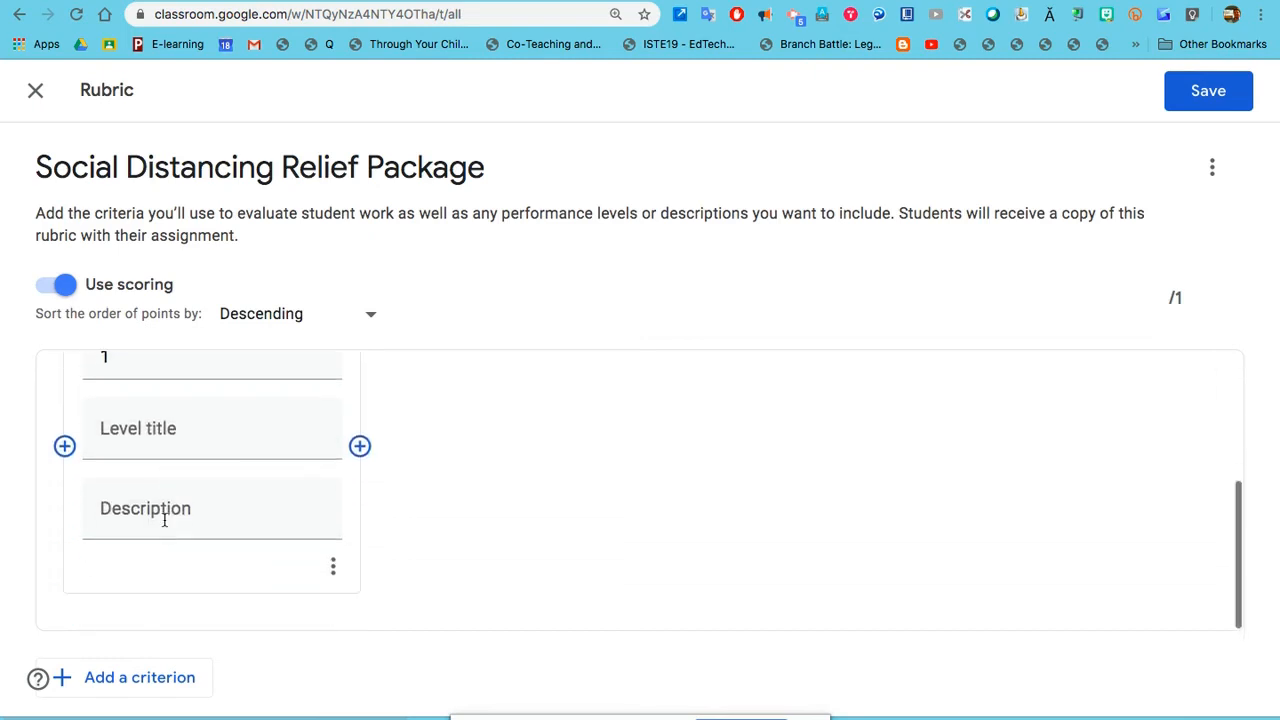
# Step: Add a second rubric criterion titled "Is their a thorough analysis of the economic impact?" worth 1 point
pyautogui.click(149, 678)
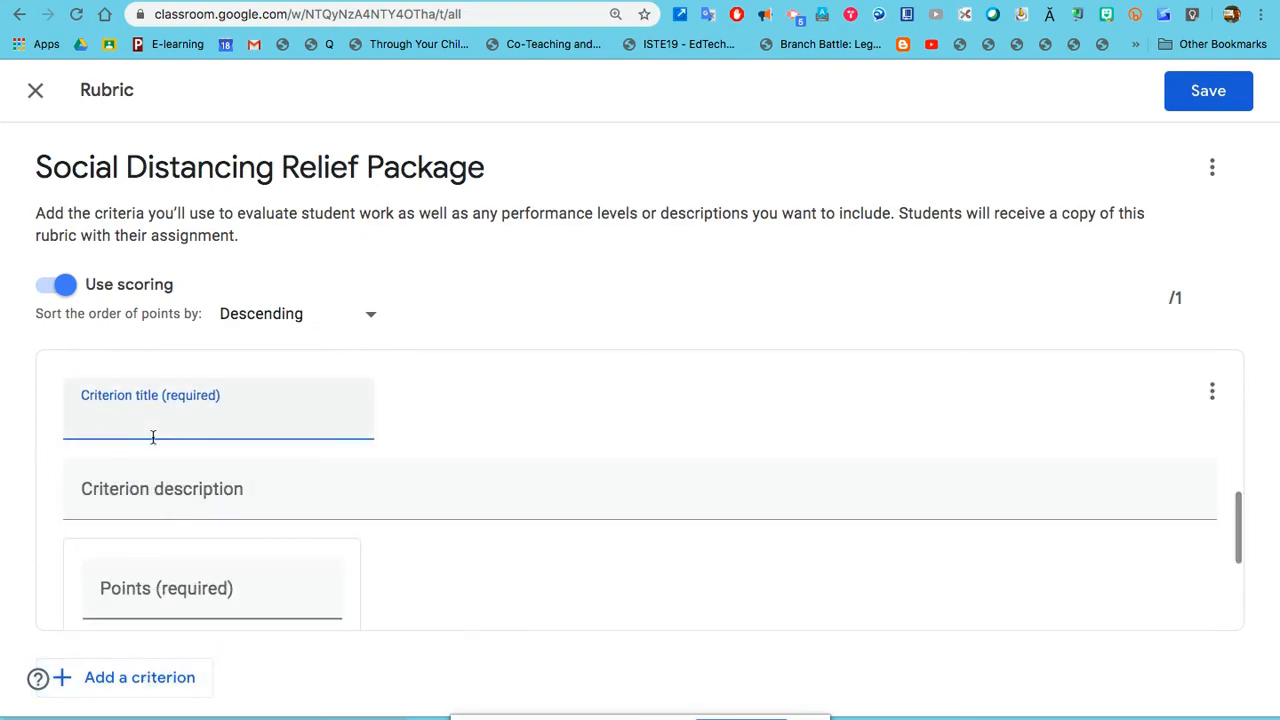
pyautogui.write('Is their a thorough analysis ')
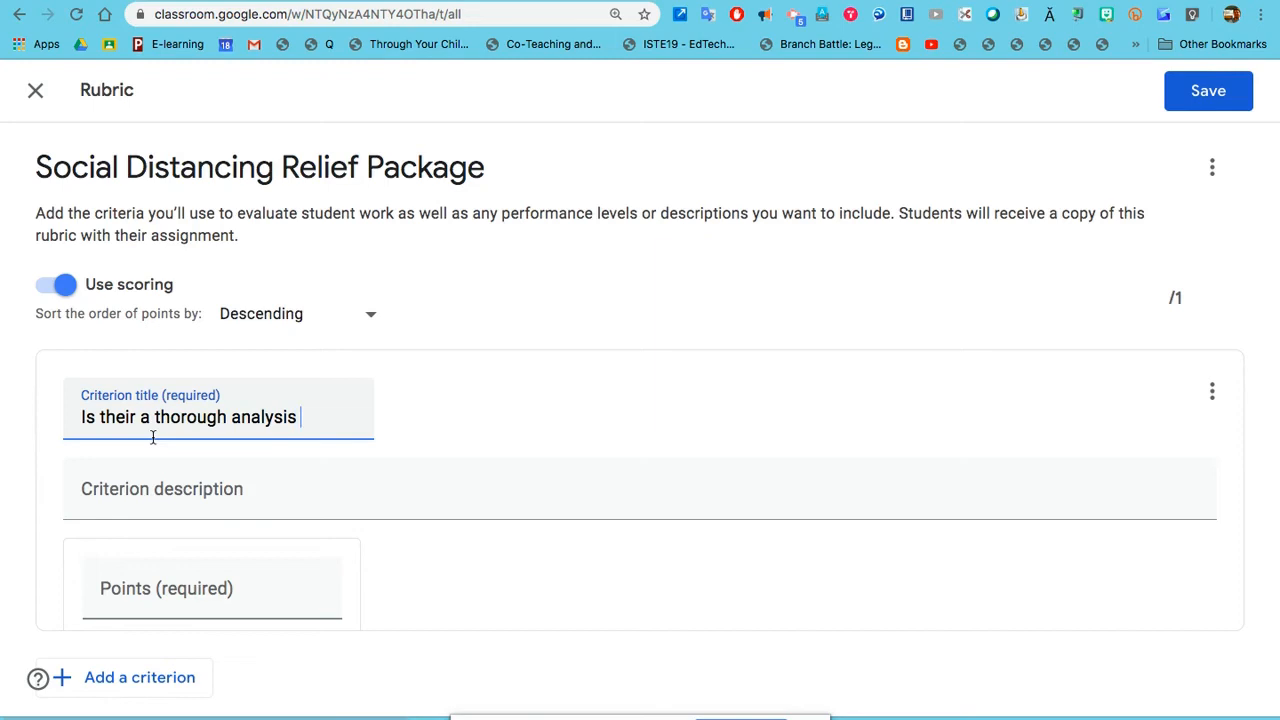
pyautogui.write('of the econom')
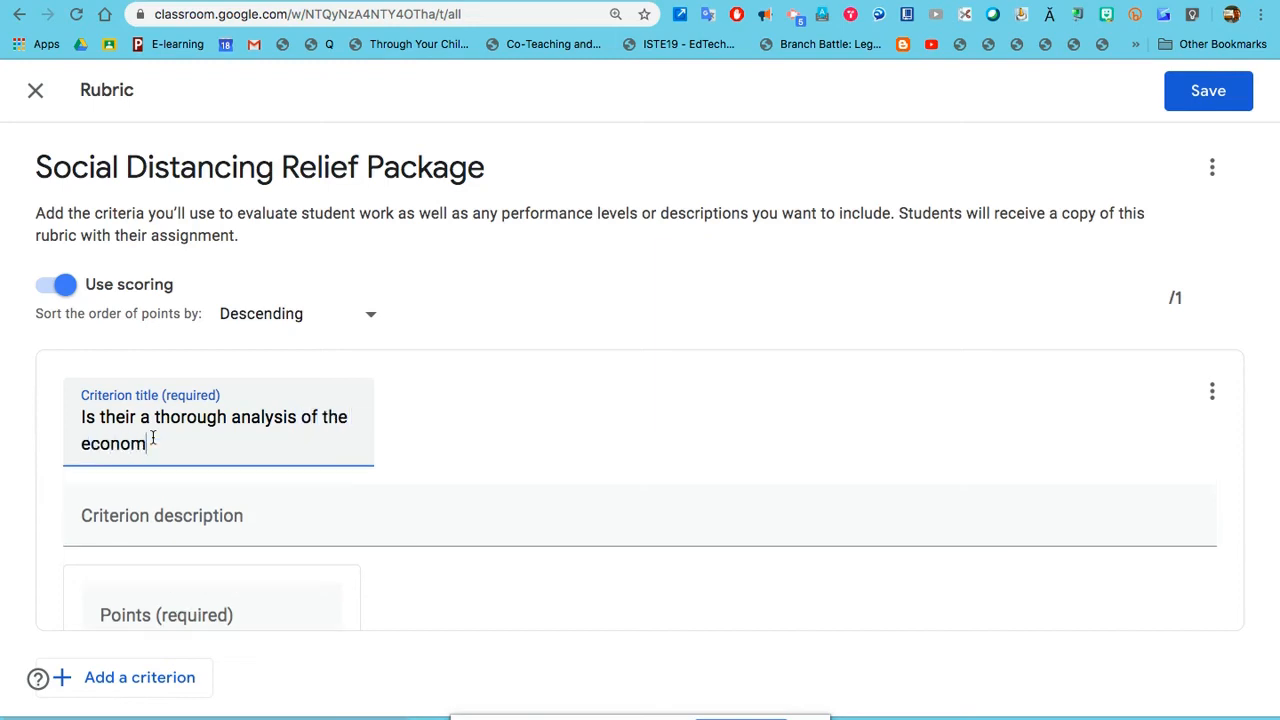
pyautogui.write('ic impact?')
pyautogui.scroll(-2, 122, 597)
pyautogui.click(155, 543)
pyautogui.scroll(-3, 155, 543)
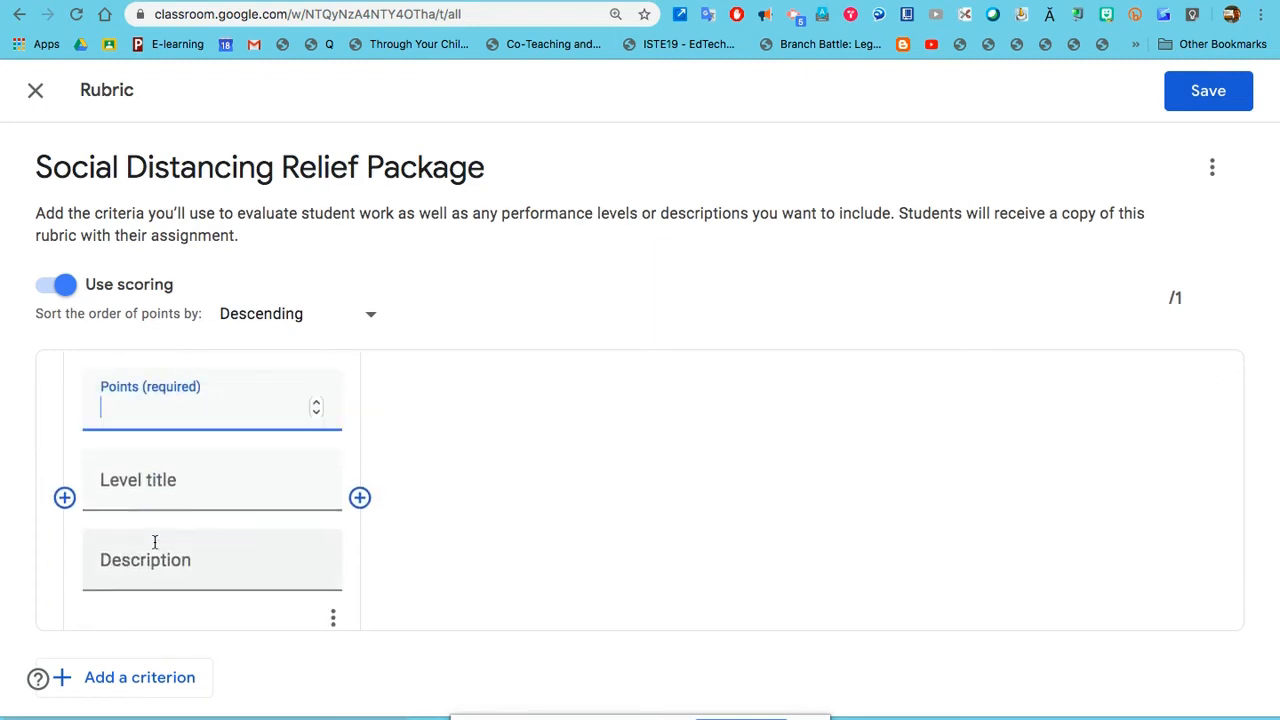
pyautogui.click(316, 406)
pyautogui.scroll(-1, 479, 490)
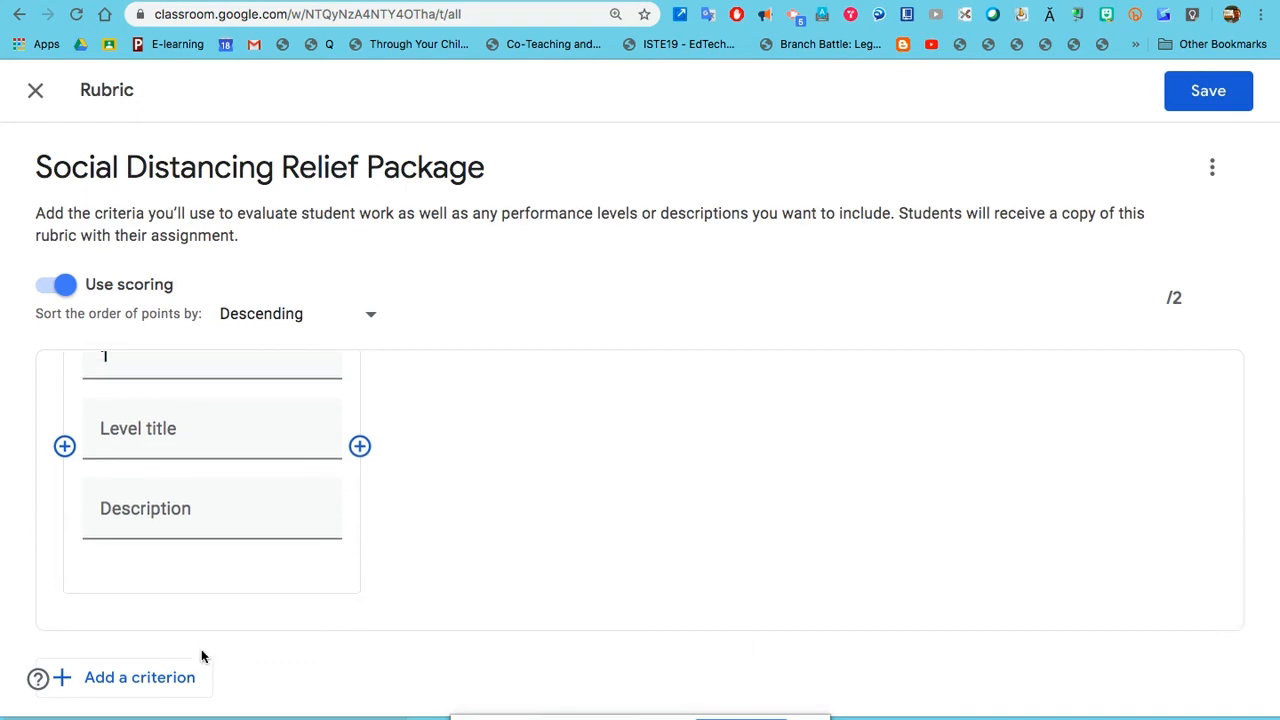
# Step: Save the rubric and assign the Social Distancing Relief Package to the class
pyautogui.click(1192, 91)
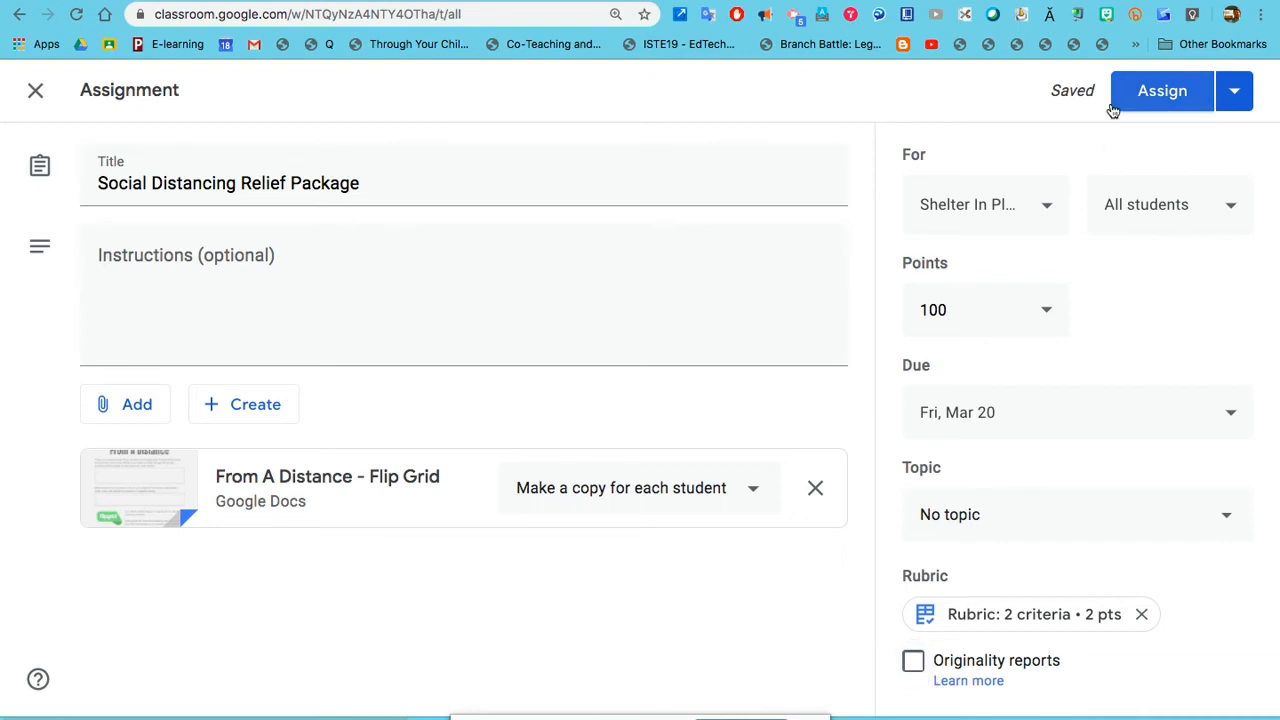
pyautogui.click(1165, 94)
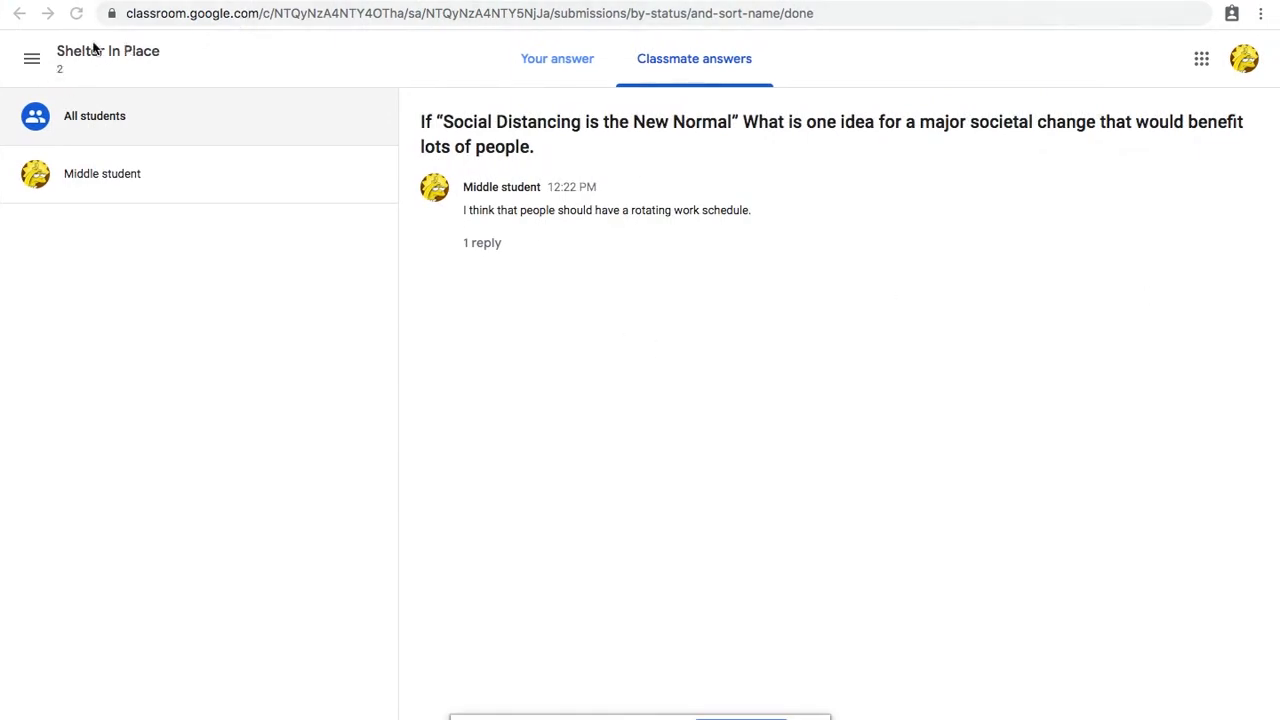
# Step: In the student's browser window, return to the Shelter In Place class stream and open the Social Distancing Relief Package assignment
pyautogui.click(19, 14)
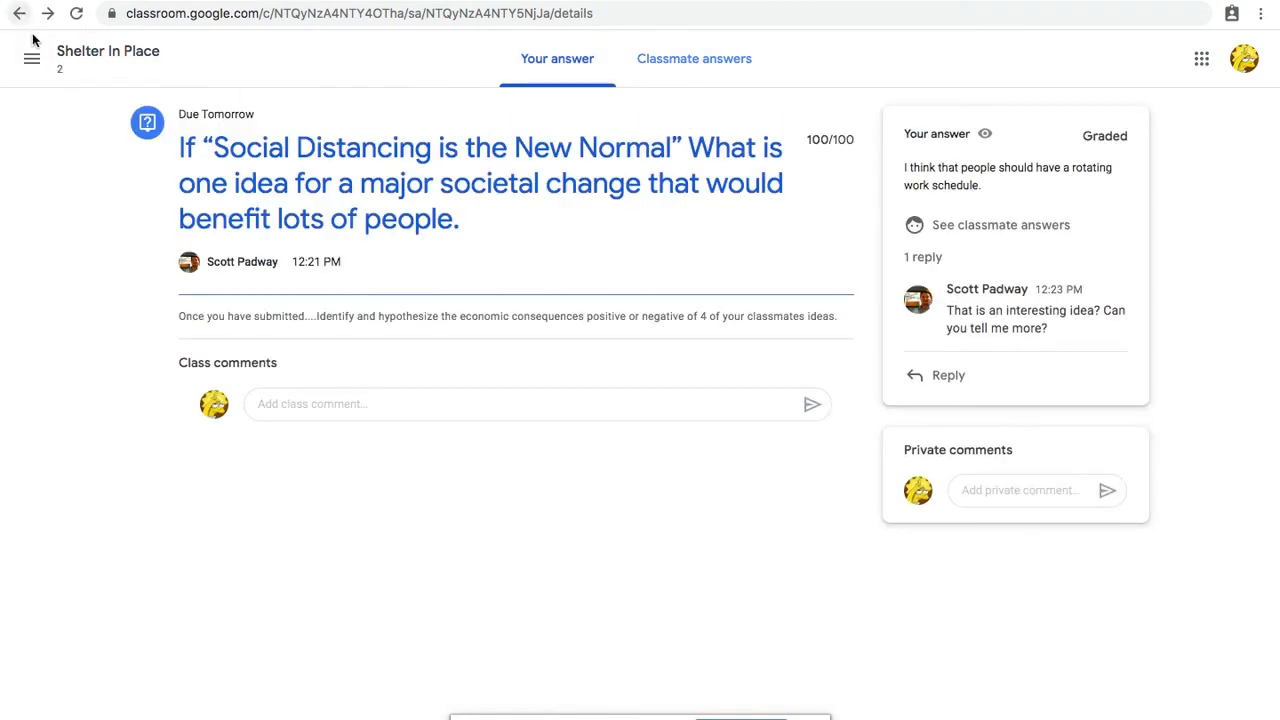
pyautogui.click(73, 56)
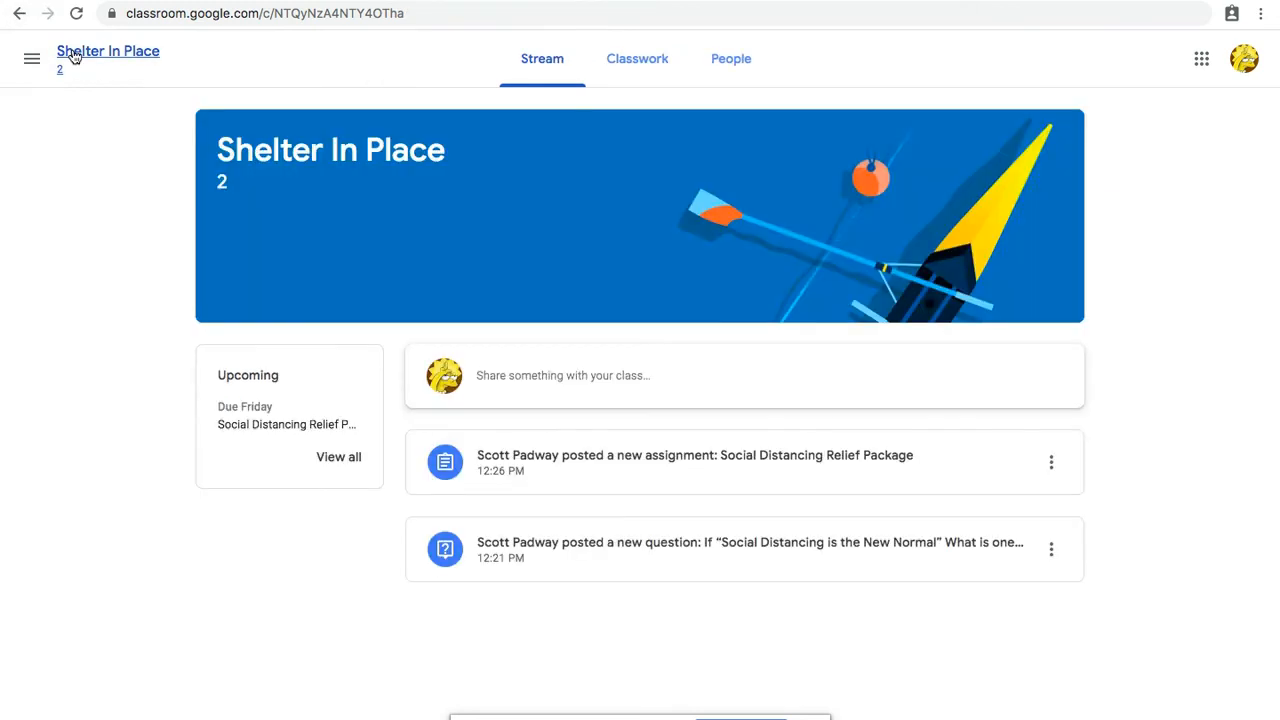
pyautogui.click(610, 465)
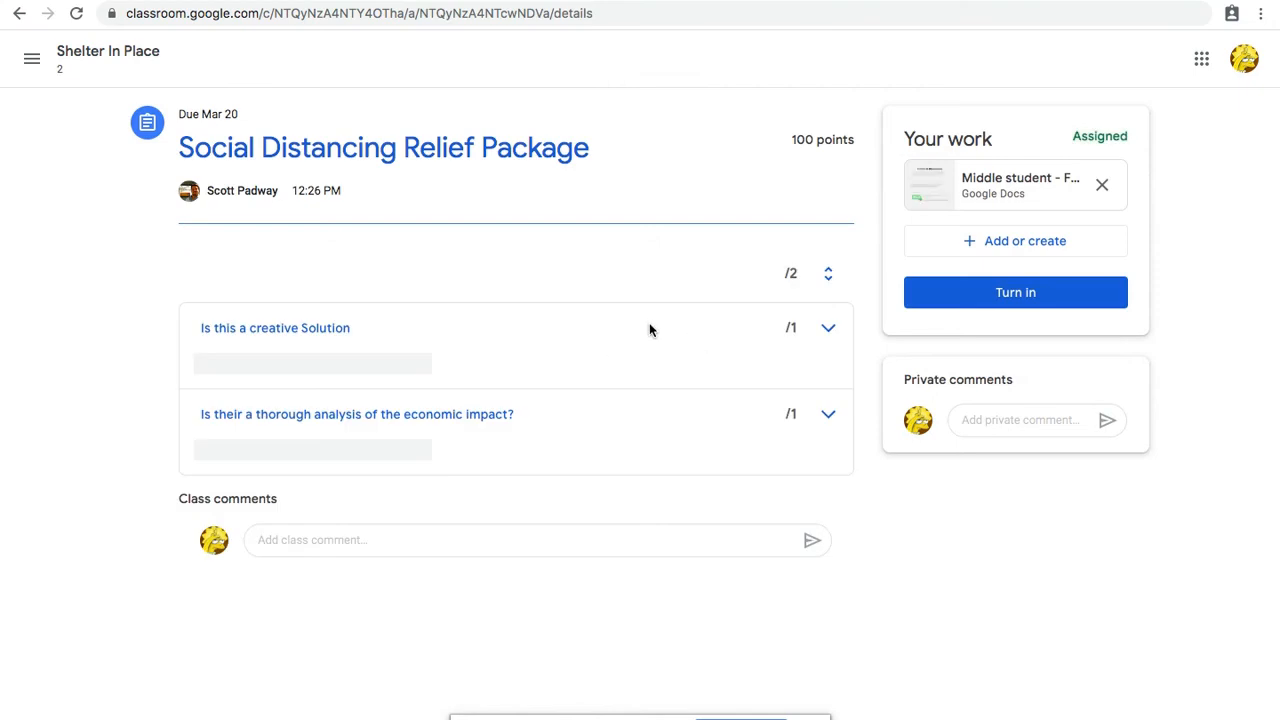
# Step: Open the student's copy of the From A Distance - Flip Grid document, look over its tasks and follow the Flipgrid image's link
pyautogui.click(982, 186)
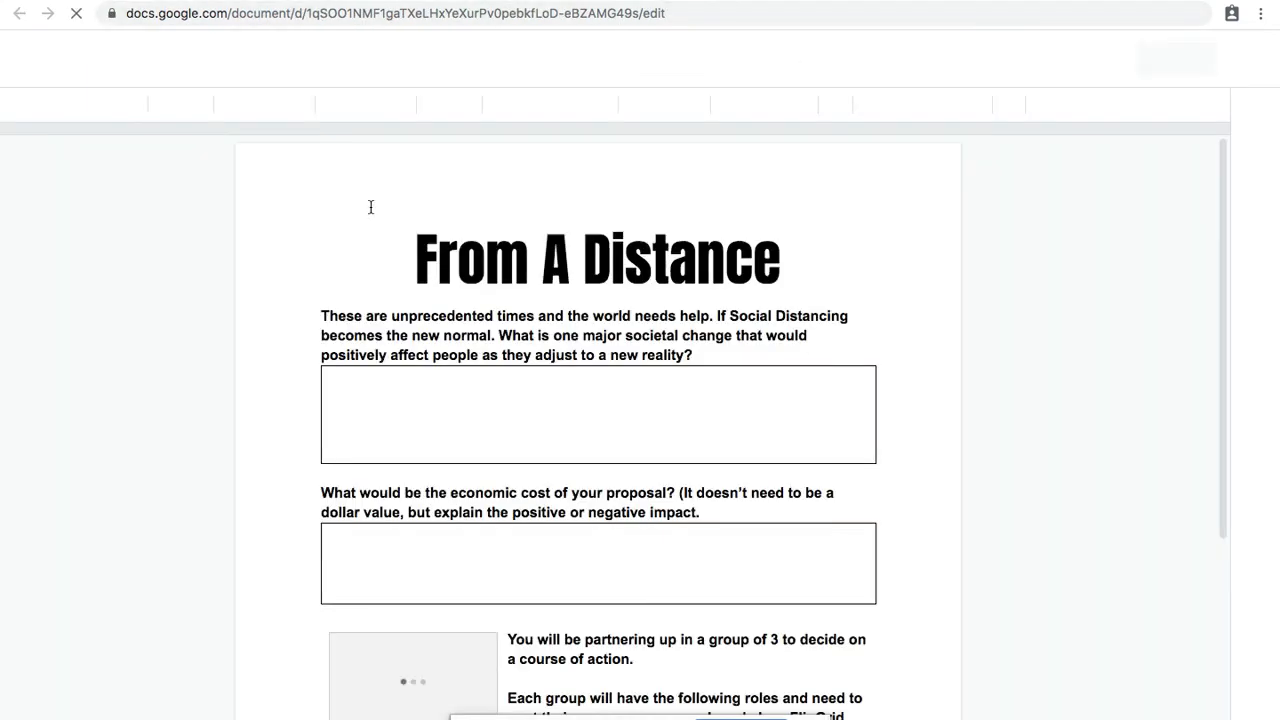
pyautogui.click(380, 390)
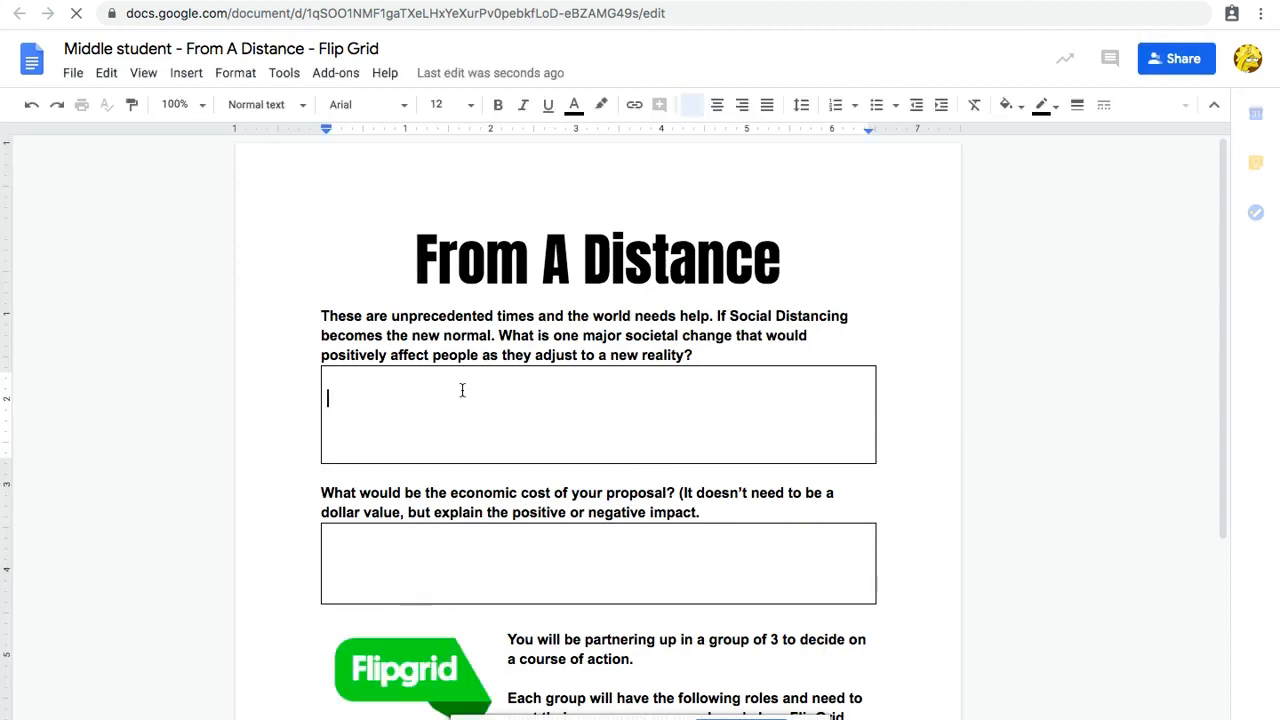
pyautogui.scroll(-1, 489, 460)
pyautogui.scroll(-1, 489, 460)
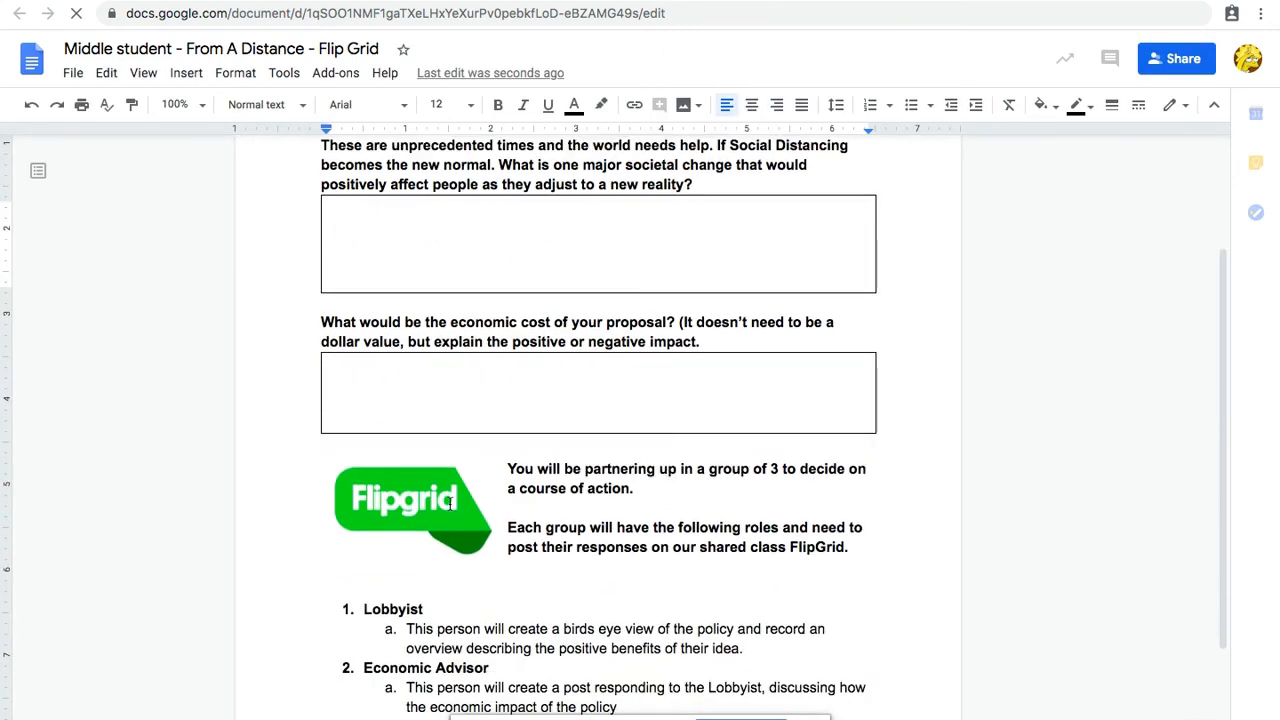
pyautogui.click(409, 508)
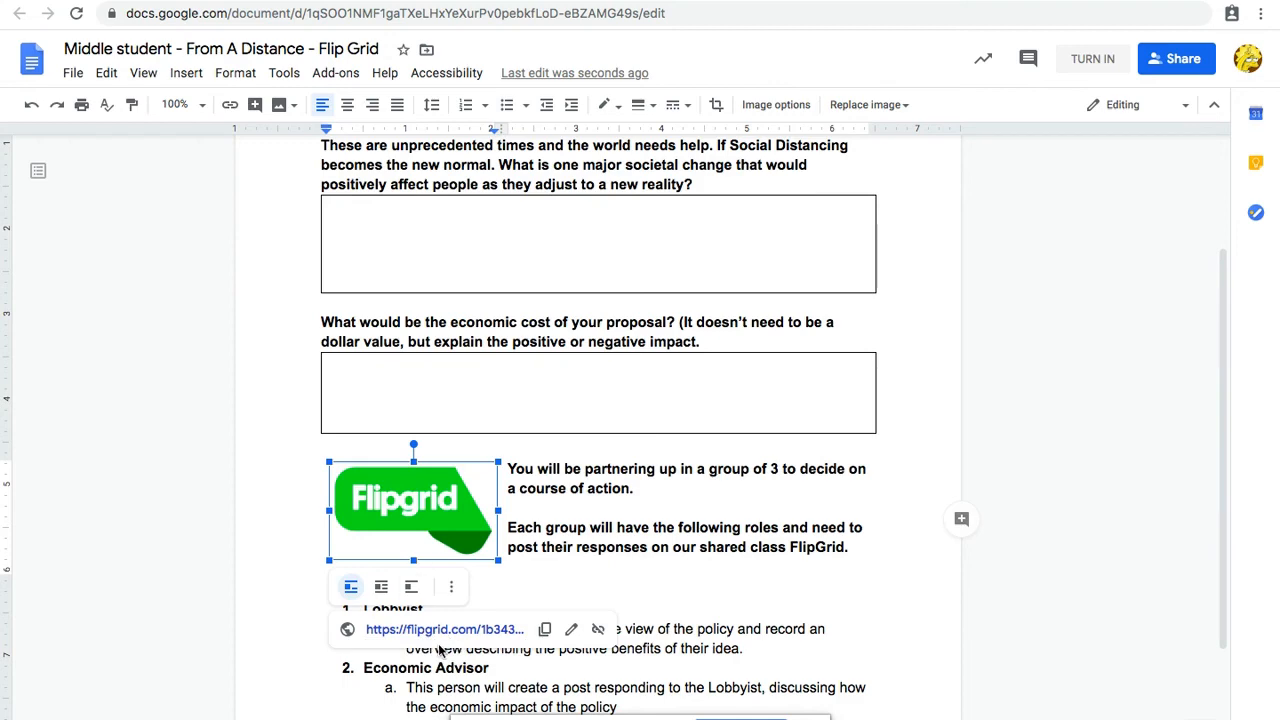
pyautogui.click(434, 628)
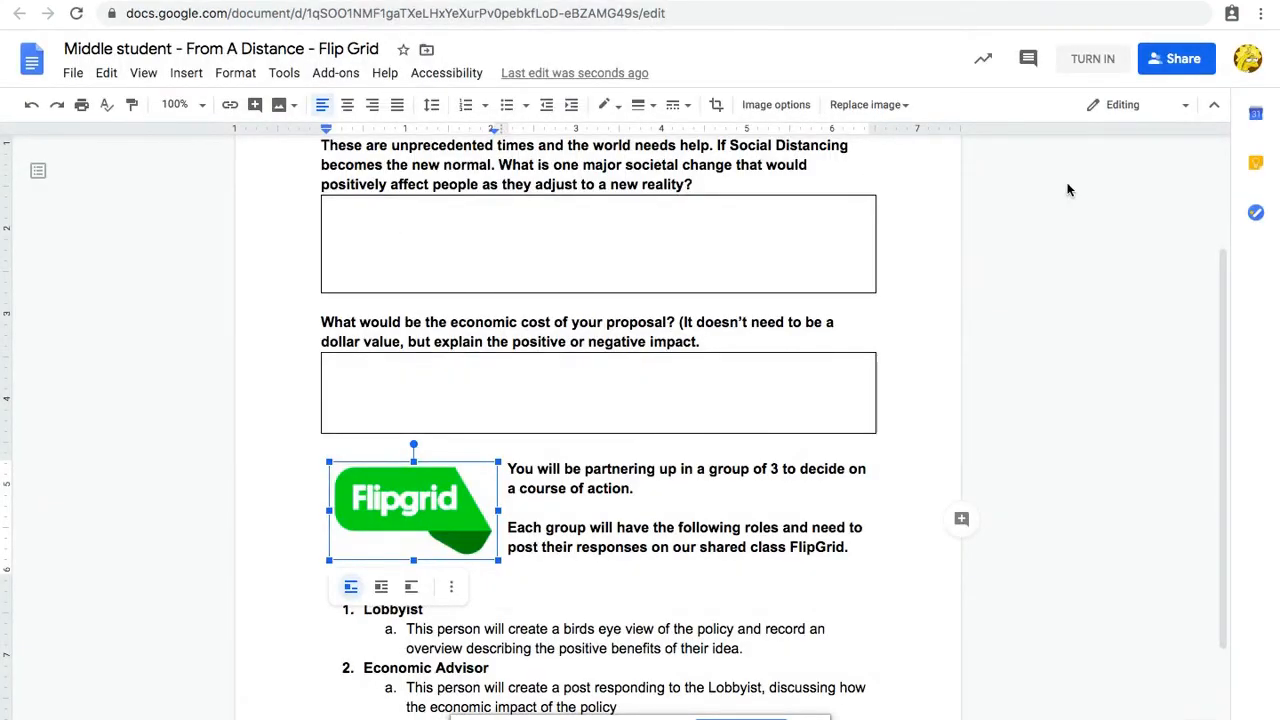
# Step: Turn in the student's From A Distance - Flip Grid document for the assignment and confirm the submission
pyautogui.click(1093, 59)
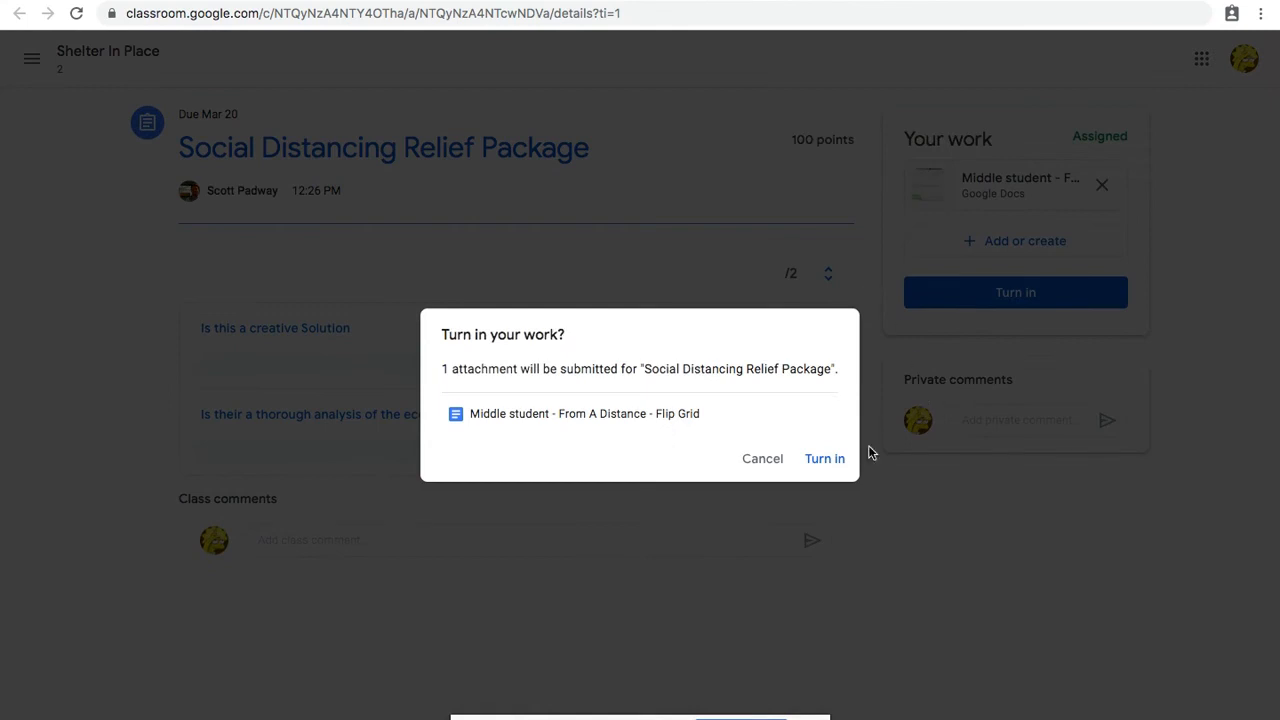
pyautogui.click(840, 460)
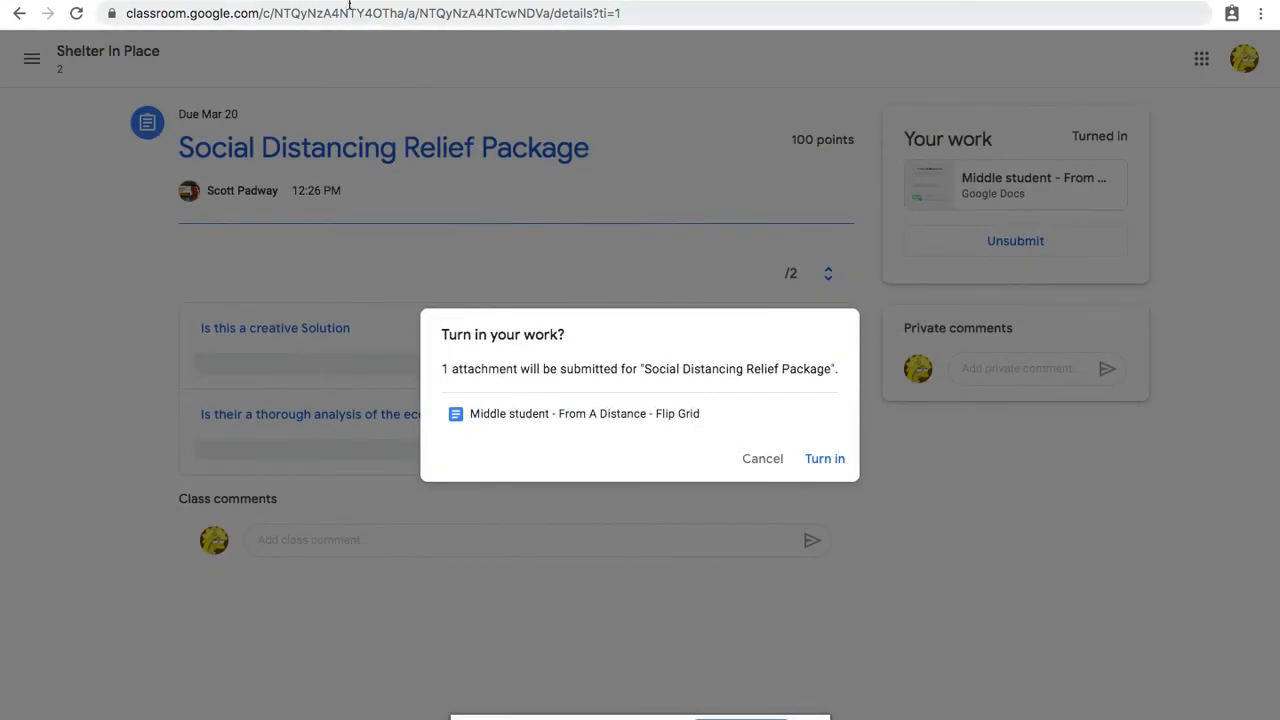
# Step: Go back to the turned-in document, reload it and check whether the student can still edit the first answer box
pyautogui.click(346, 1)
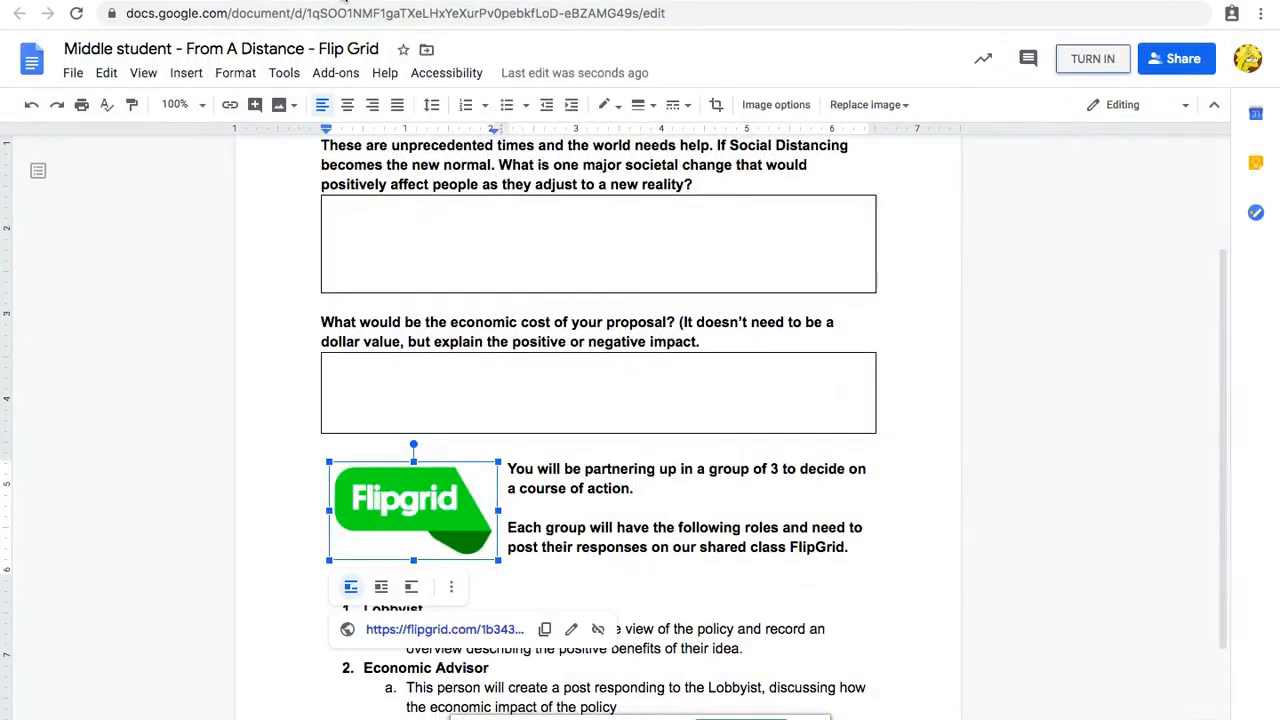
pyautogui.scroll(1, 692, 331)
pyautogui.scroll(2, 692, 331)
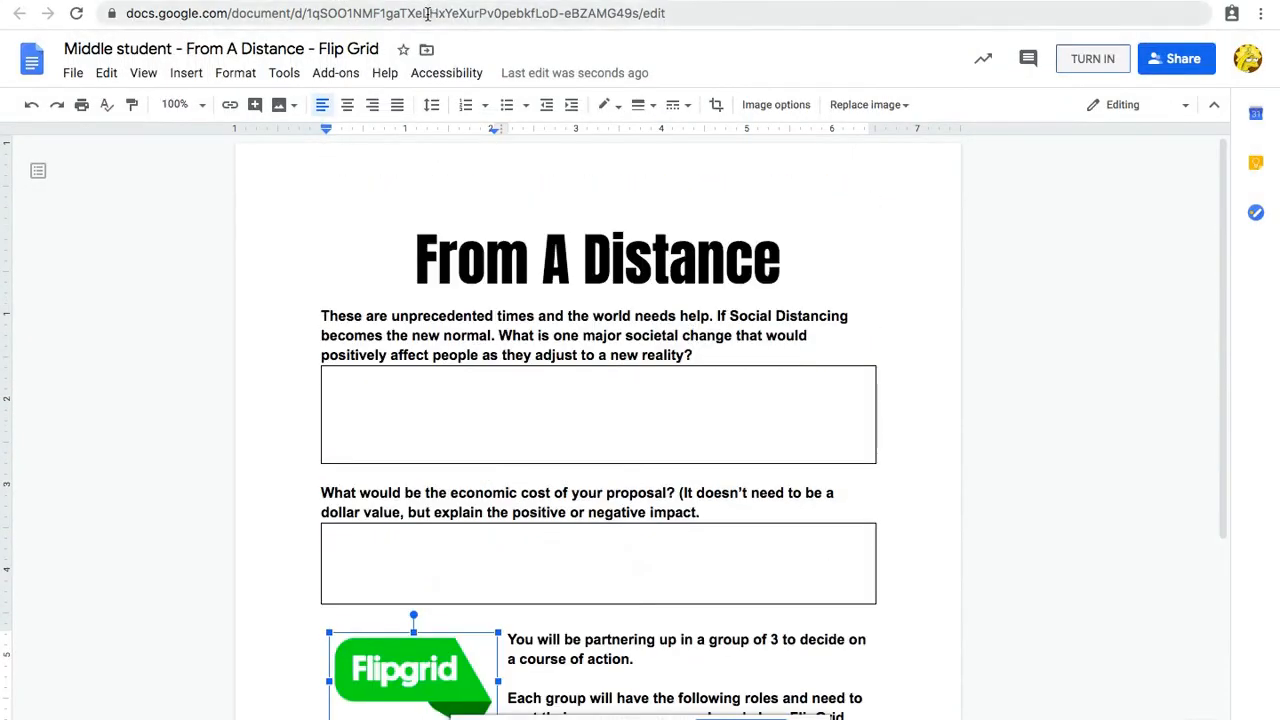
pyautogui.click(428, 14)
pyautogui.press('Return')
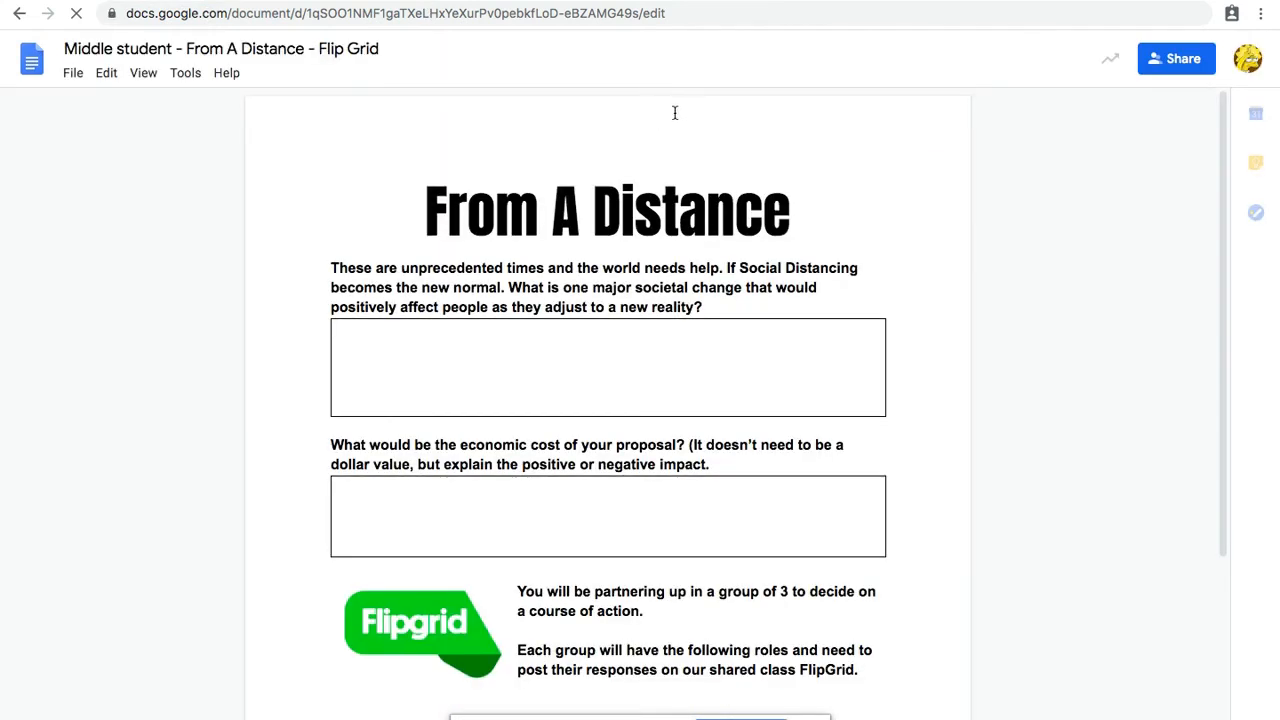
pyautogui.click(690, 337)
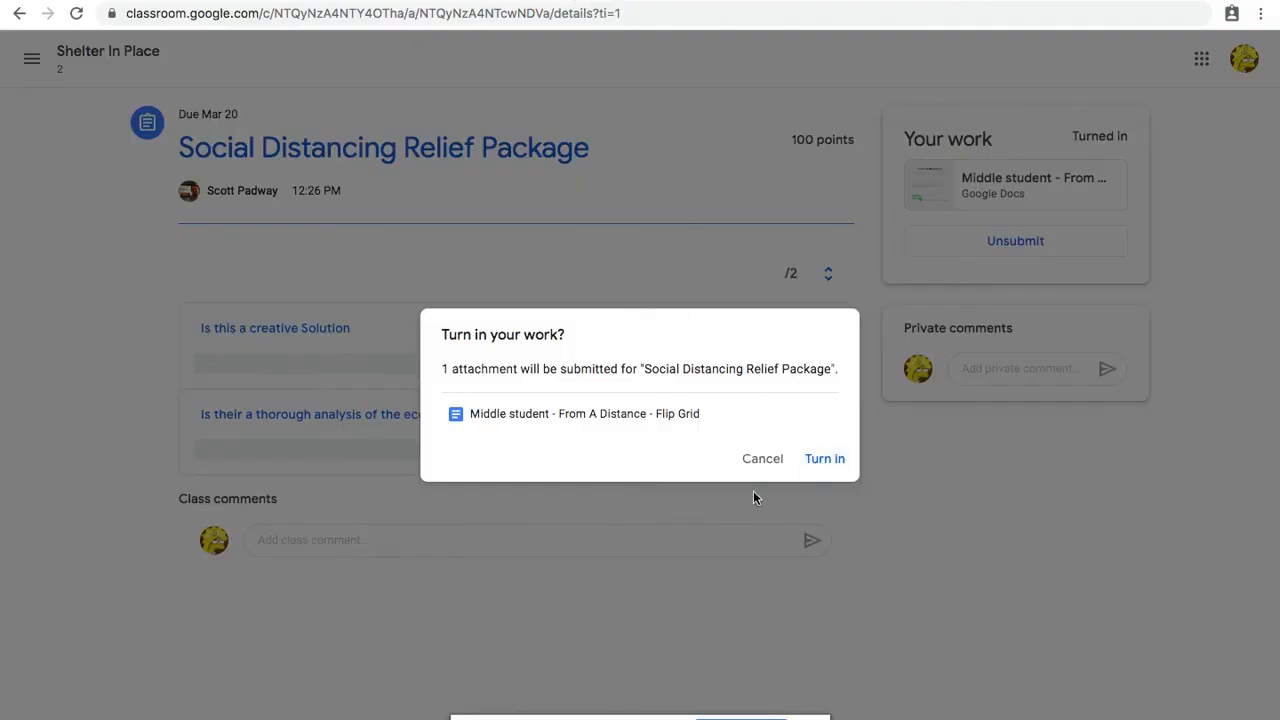
# Step: Confirm turning in the student's attached document for the Social Distancing Relief Package assignment
pyautogui.click(820, 460)
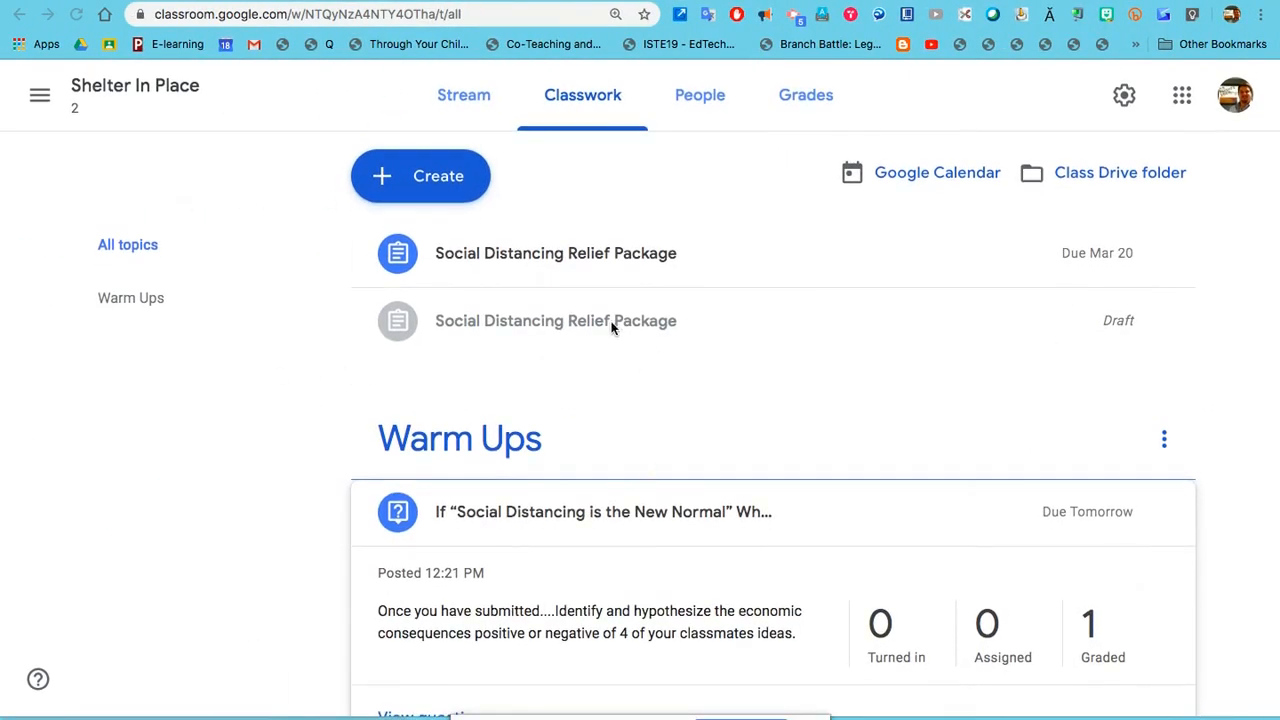
# Step: In the teacher's Classwork list, expand the draft Social Distancing Relief Package and look over its rubric and attached document
pyautogui.click(506, 323)
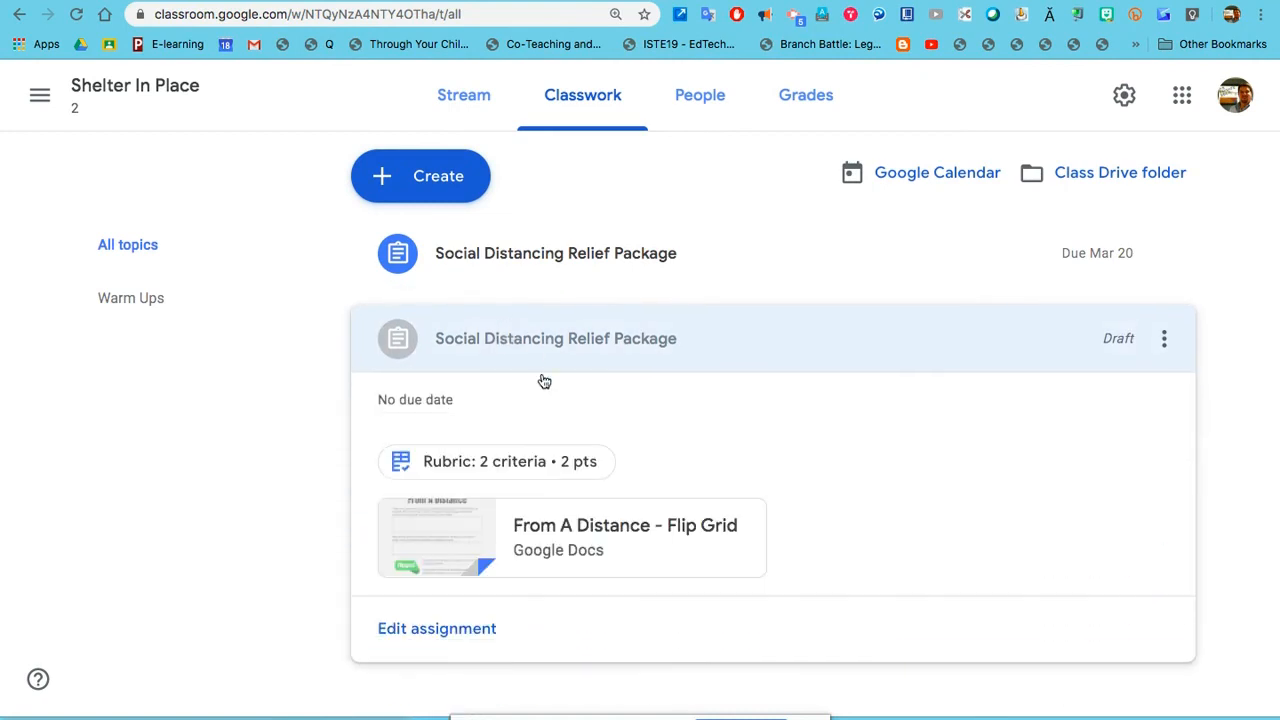
pyautogui.scroll(-3, 544, 381)
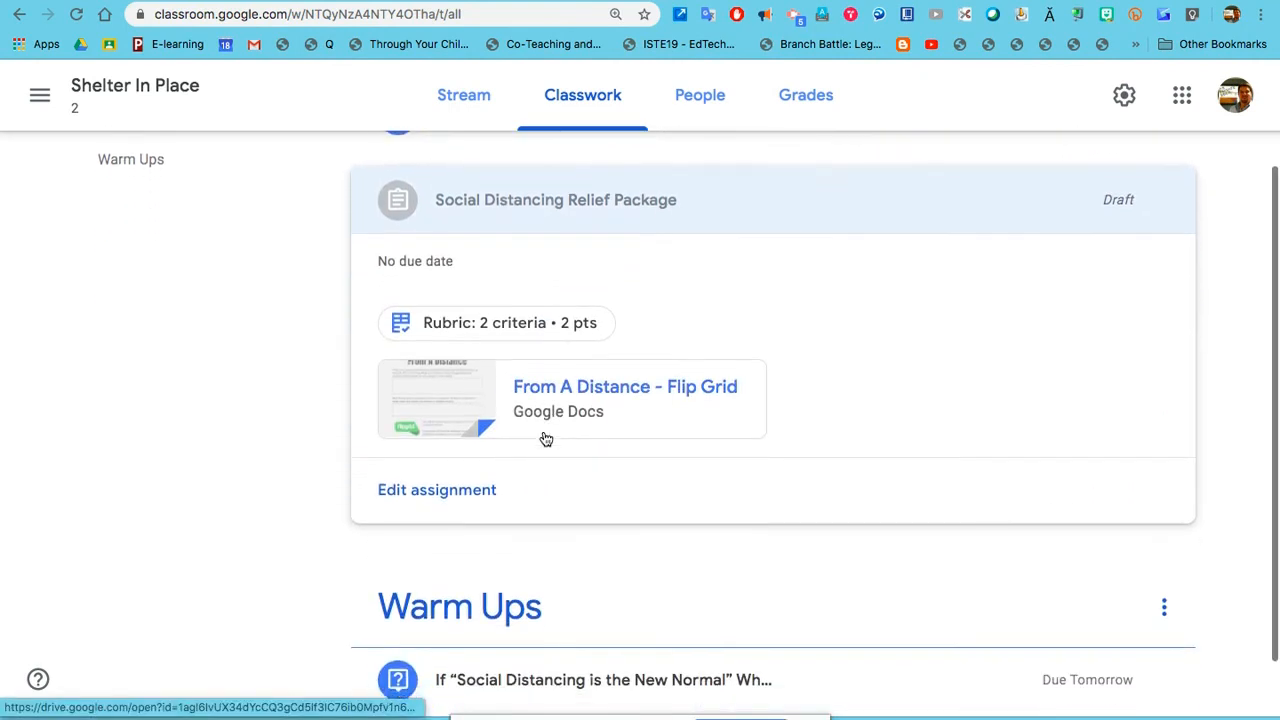
pyautogui.scroll(-1, 546, 439)
pyautogui.scroll(1, 588, 349)
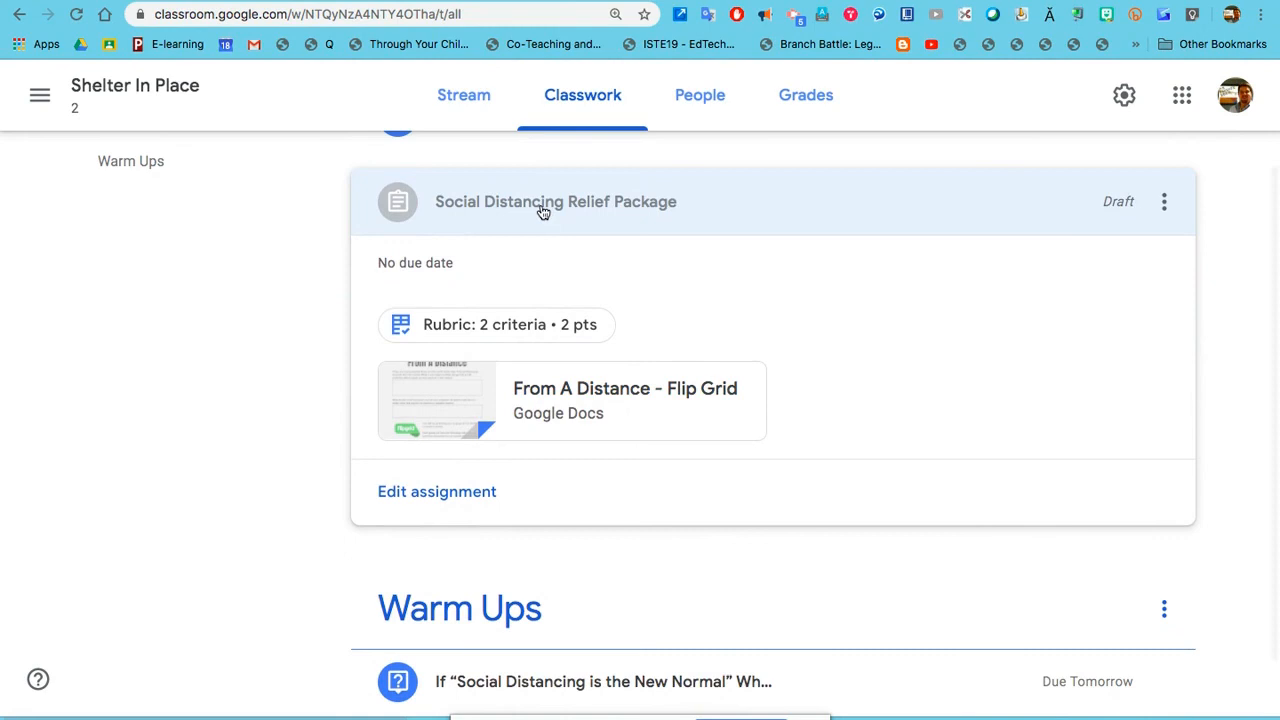
pyautogui.click(543, 210)
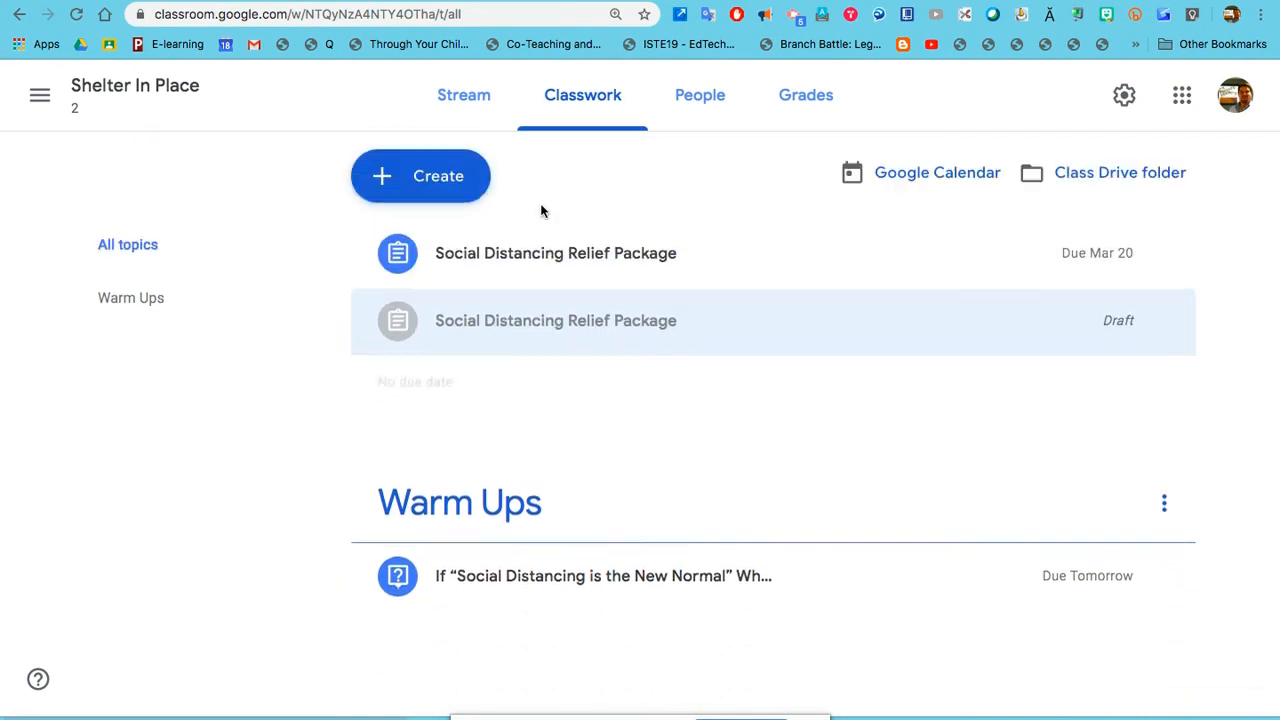
pyautogui.click(536, 317)
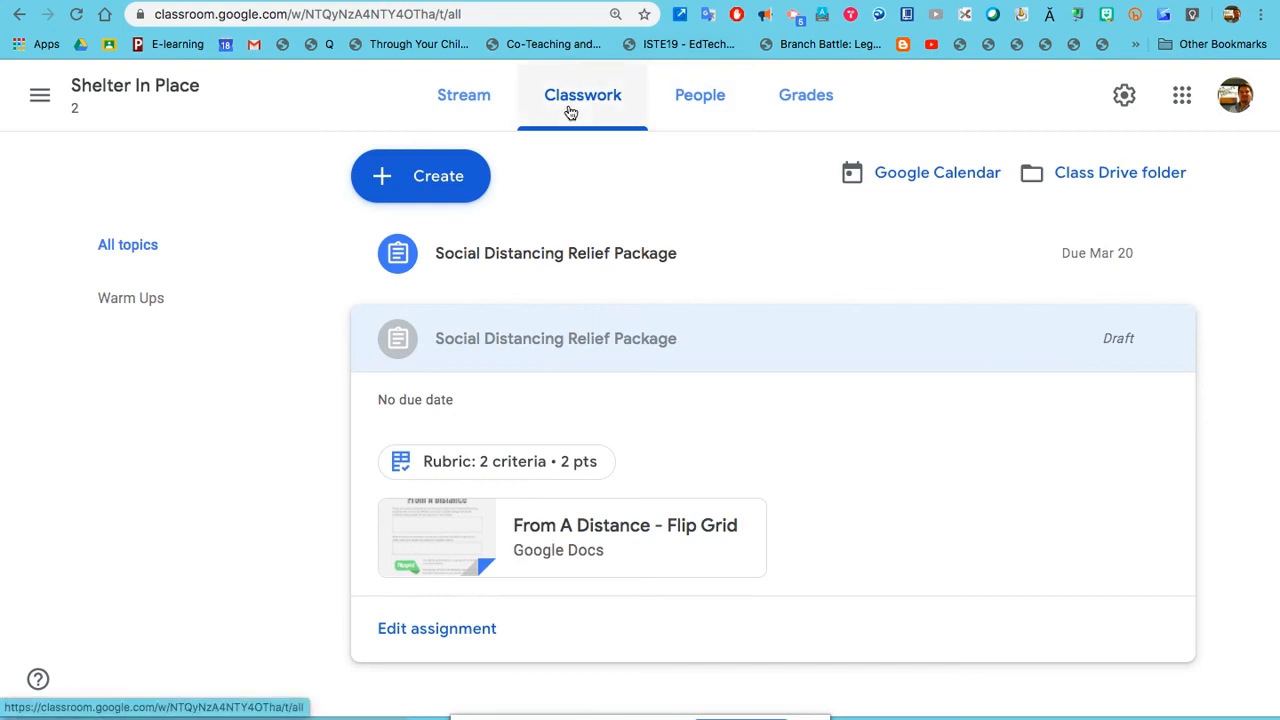
# Step: From the teacher's class stream, open the posted Social Distancing Relief Package assignment and the student's turned-in document for grading
pyautogui.click(468, 116)
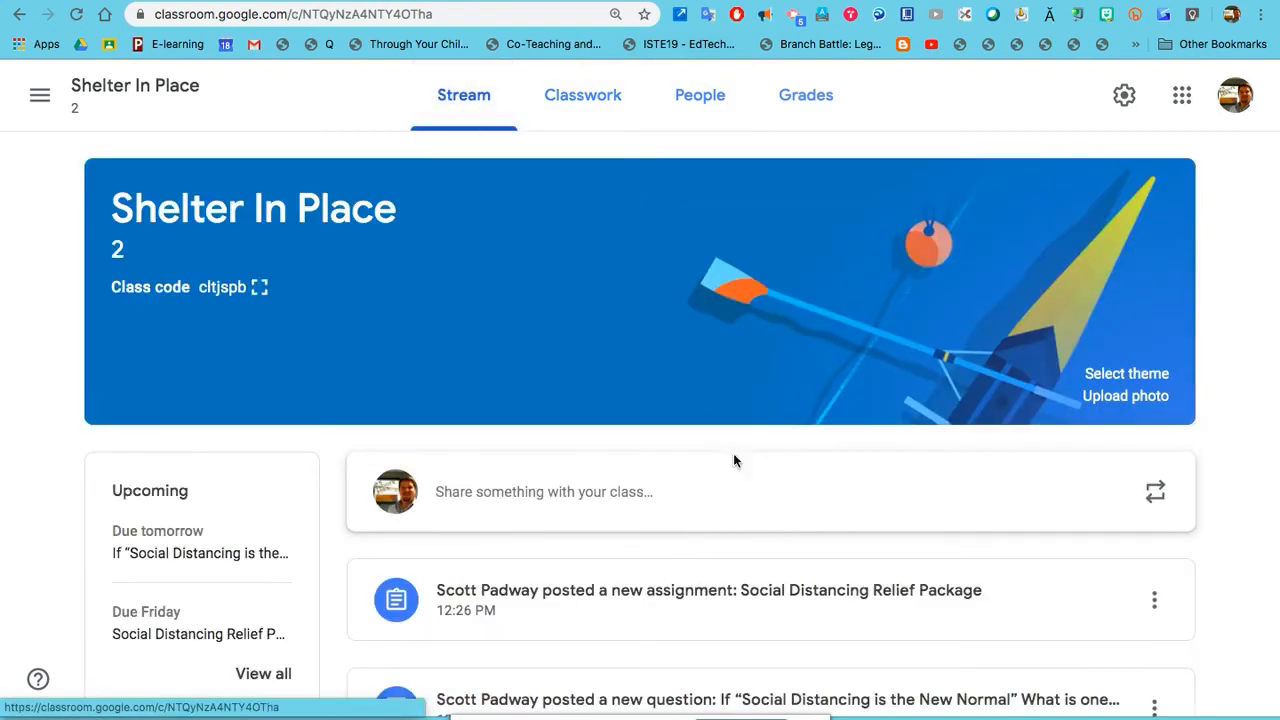
pyautogui.scroll(-1, 750, 500)
pyautogui.click(752, 555)
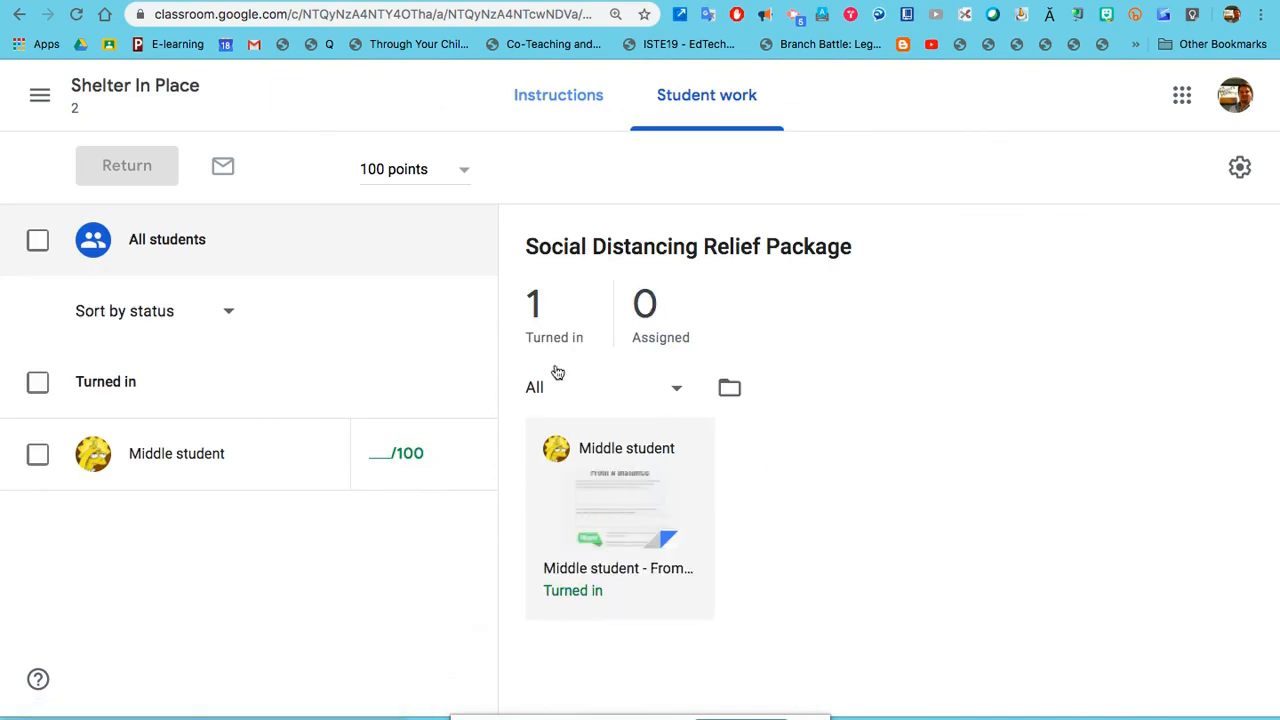
pyautogui.click(617, 503)
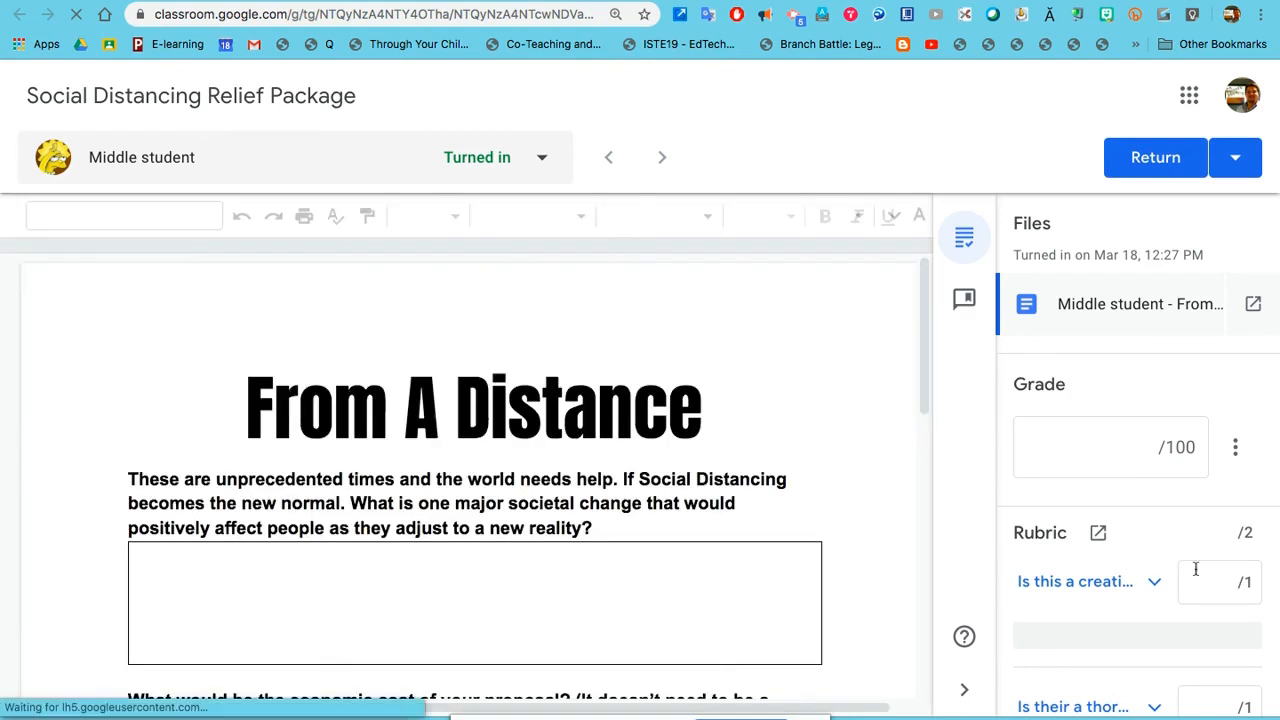
# Step: Score the student's work 1 point on each of the two rubric criteria, creative solution and thorough analysis
pyautogui.scroll(-3, 1210, 575)
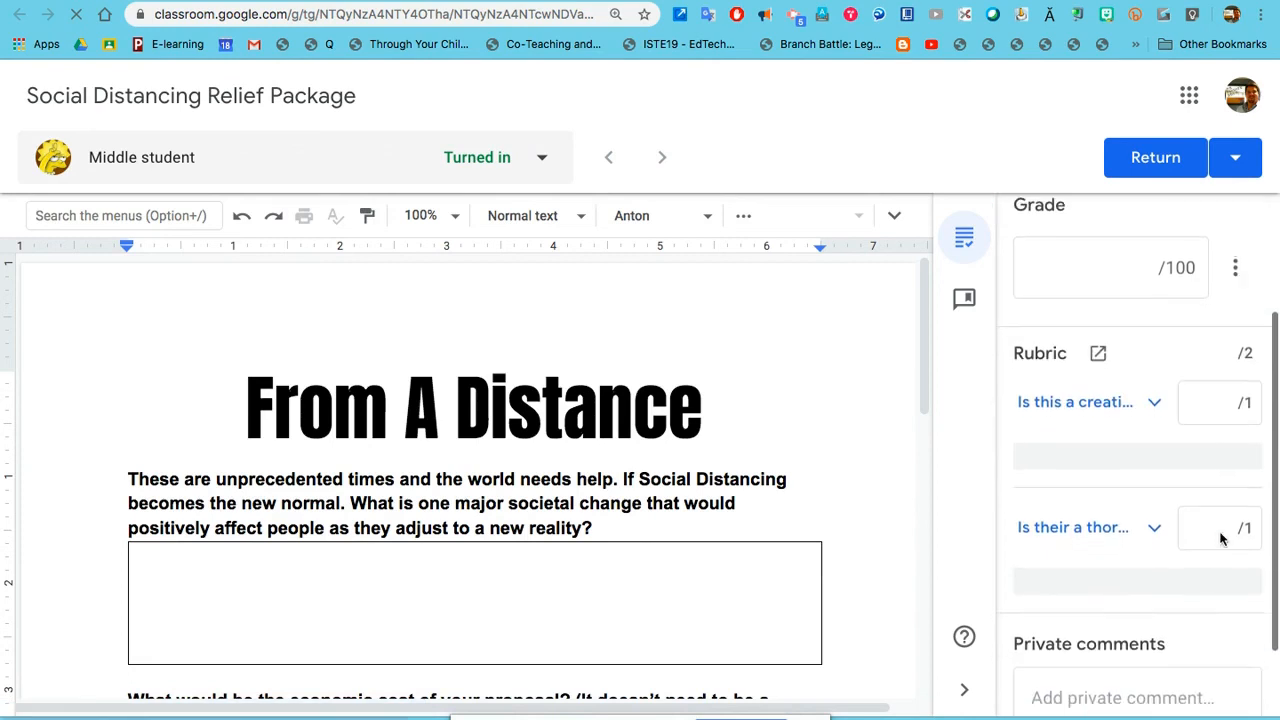
pyautogui.click(1211, 405)
pyautogui.write('1')
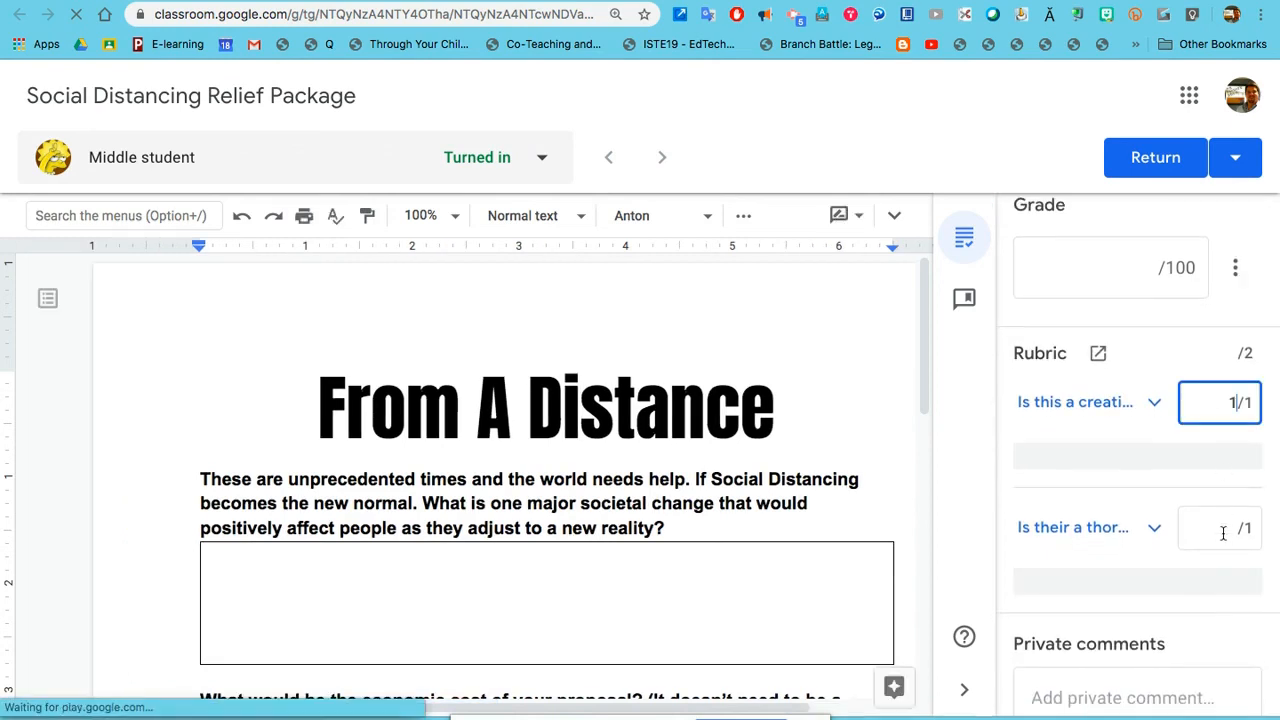
pyautogui.click(1223, 533)
pyautogui.write('1')
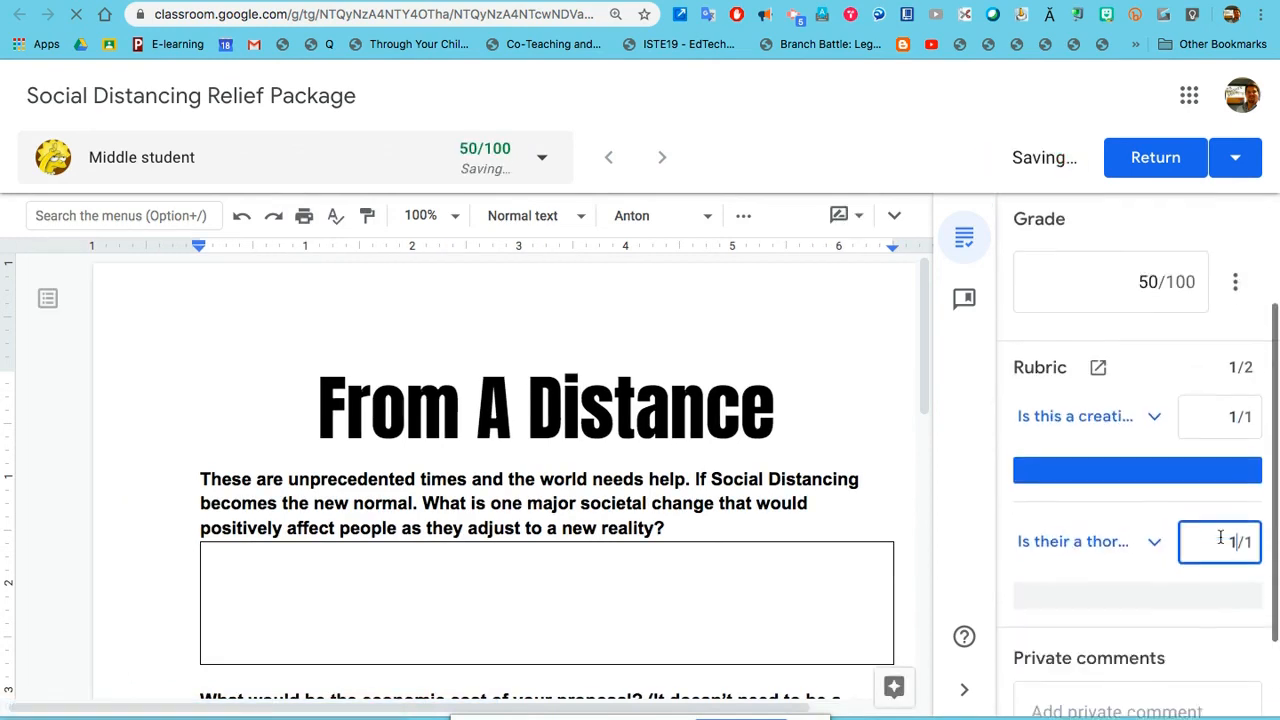
pyautogui.click(1182, 622)
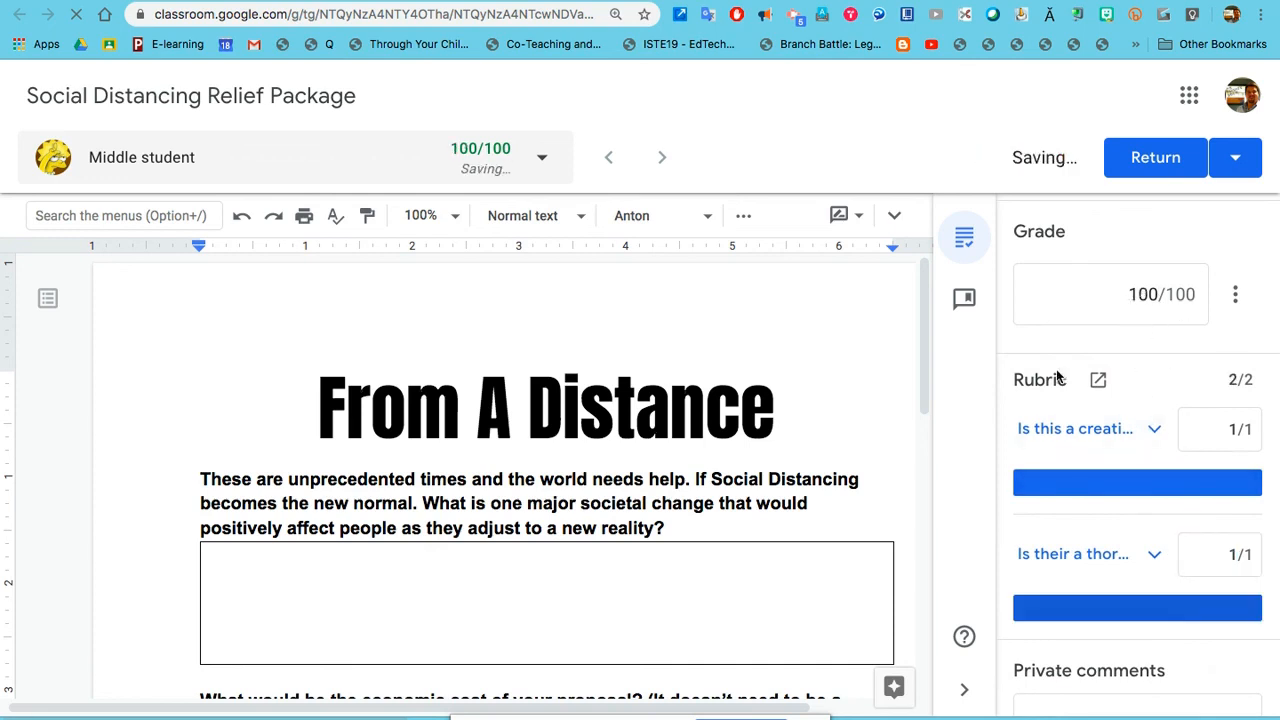
# Step: Check the answer boxes in the student's document and post the private comment "You forgot to add info."
pyautogui.scroll(-3, 778, 463)
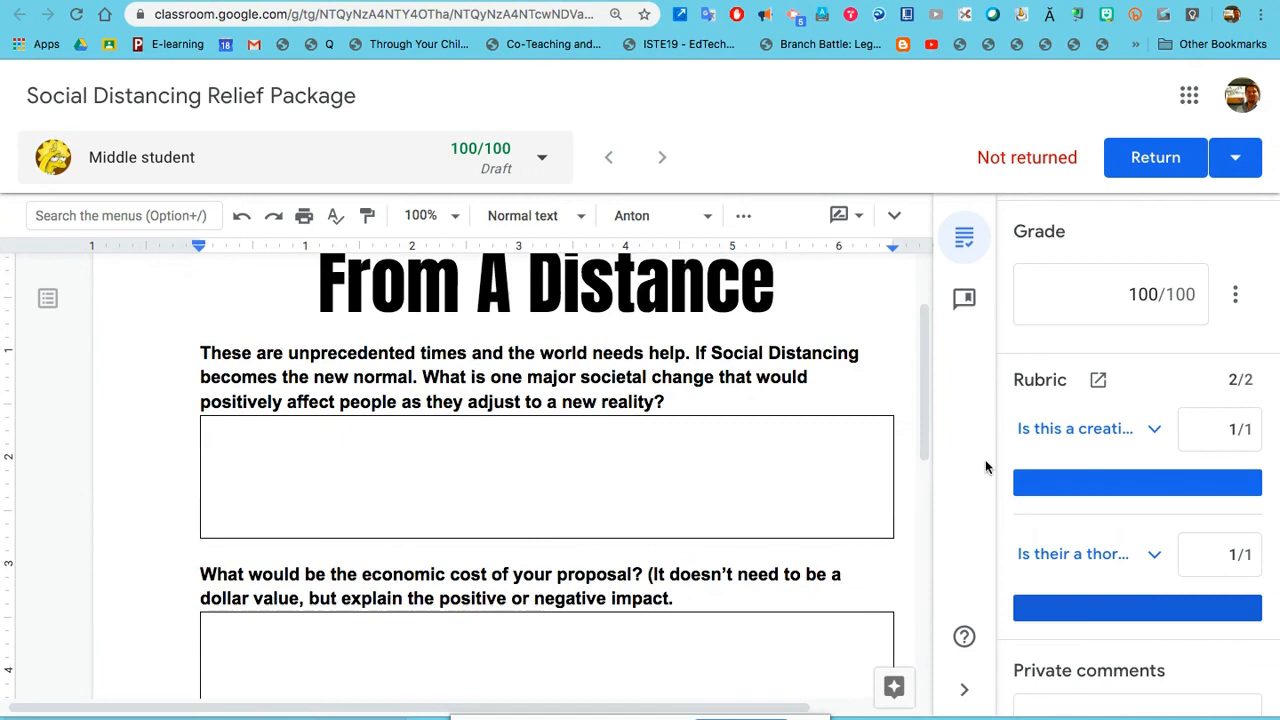
pyautogui.scroll(-1, 1100, 540)
pyautogui.click(1133, 623)
pyautogui.click(724, 502)
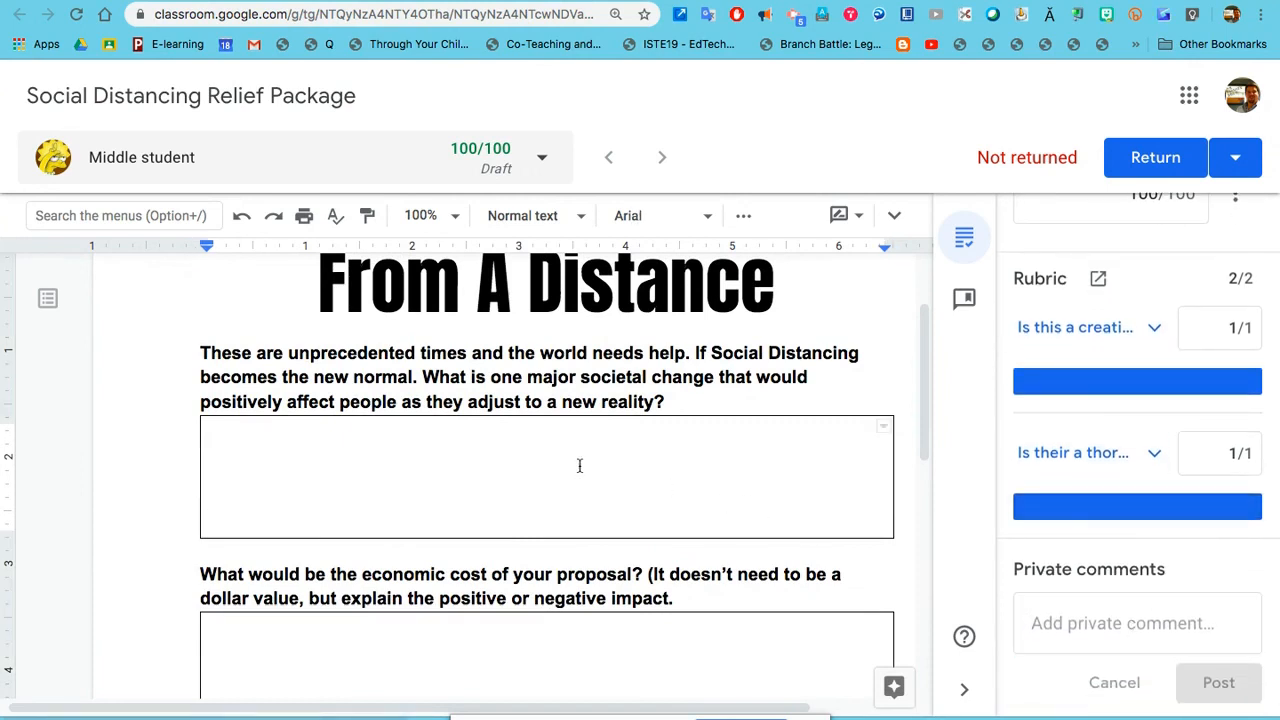
pyautogui.click(1089, 623)
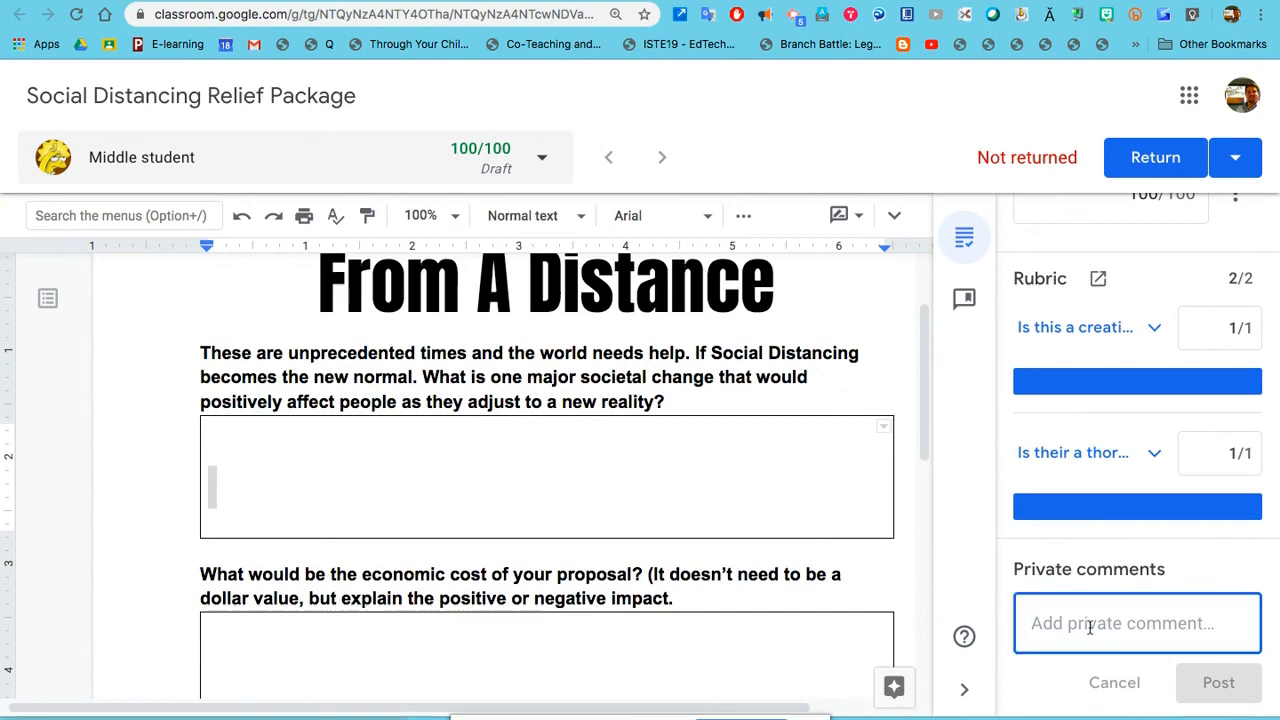
pyautogui.write('You forgot to add infor')
pyautogui.press('BackSpace')
pyautogui.write('.')
pyautogui.click(1213, 682)
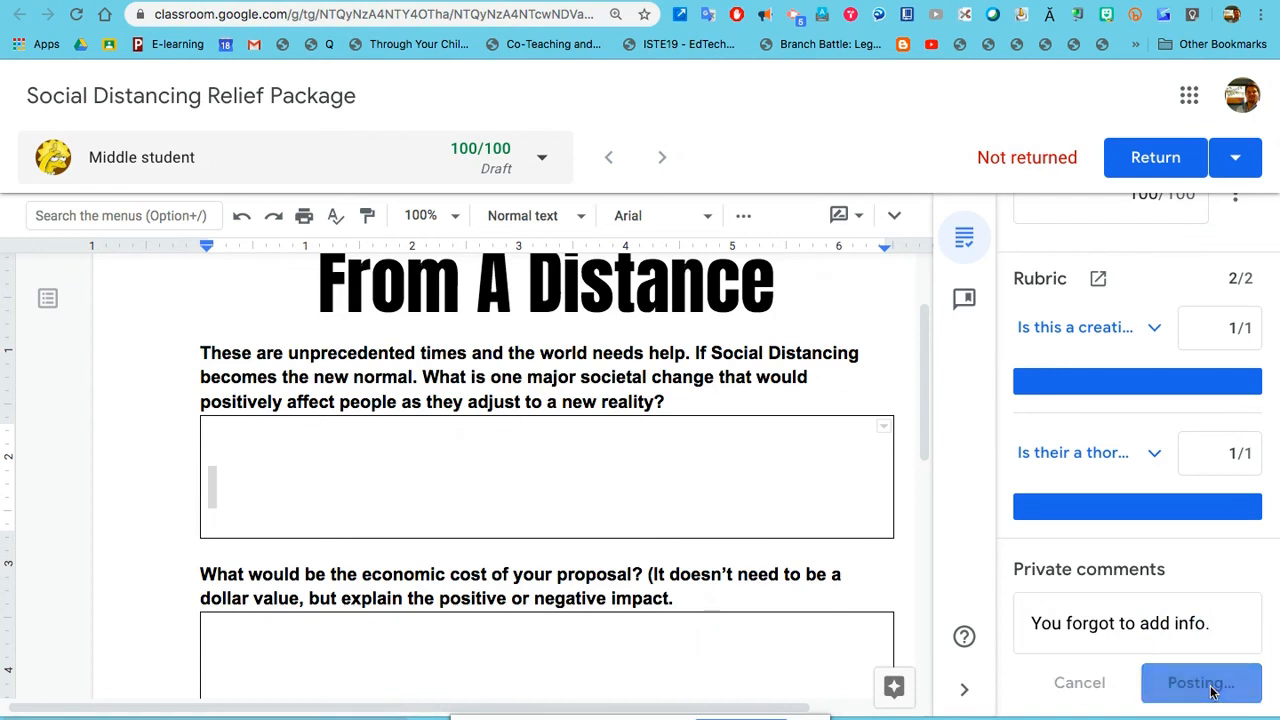
# Step: Return the graded work to the student and confirm the return
pyautogui.scroll(-2, 1165, 658)
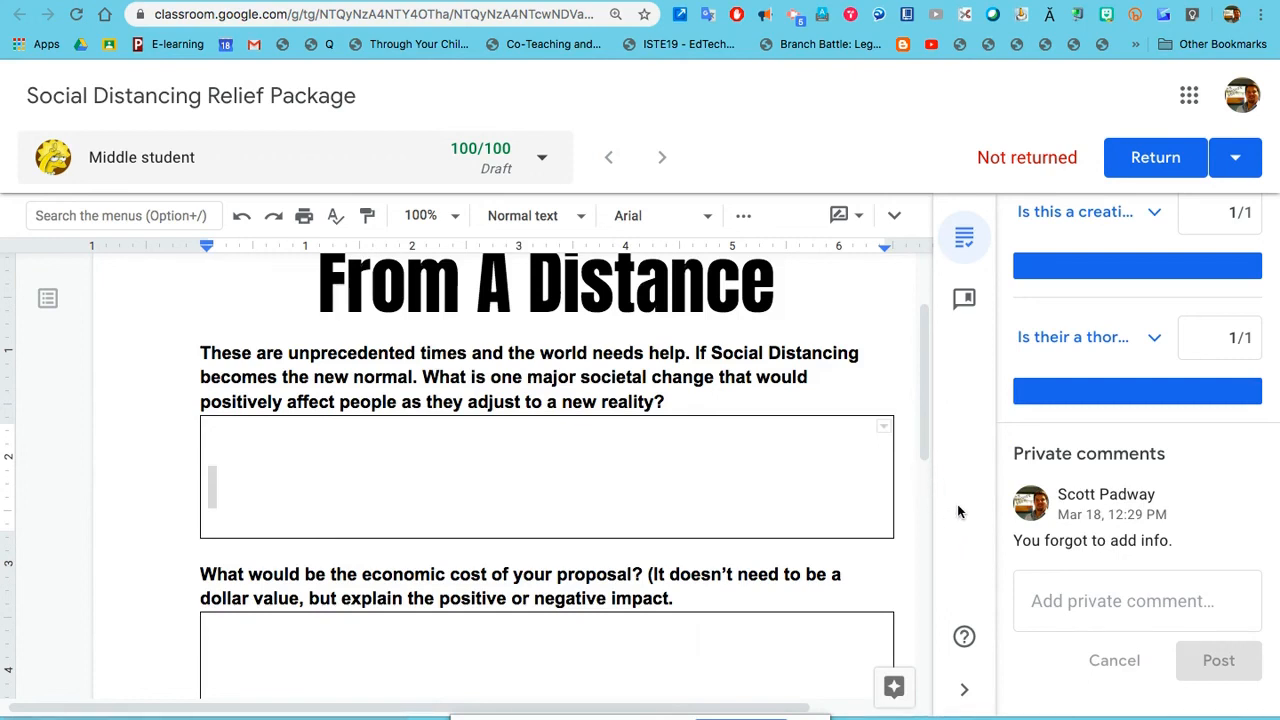
pyautogui.click(1151, 160)
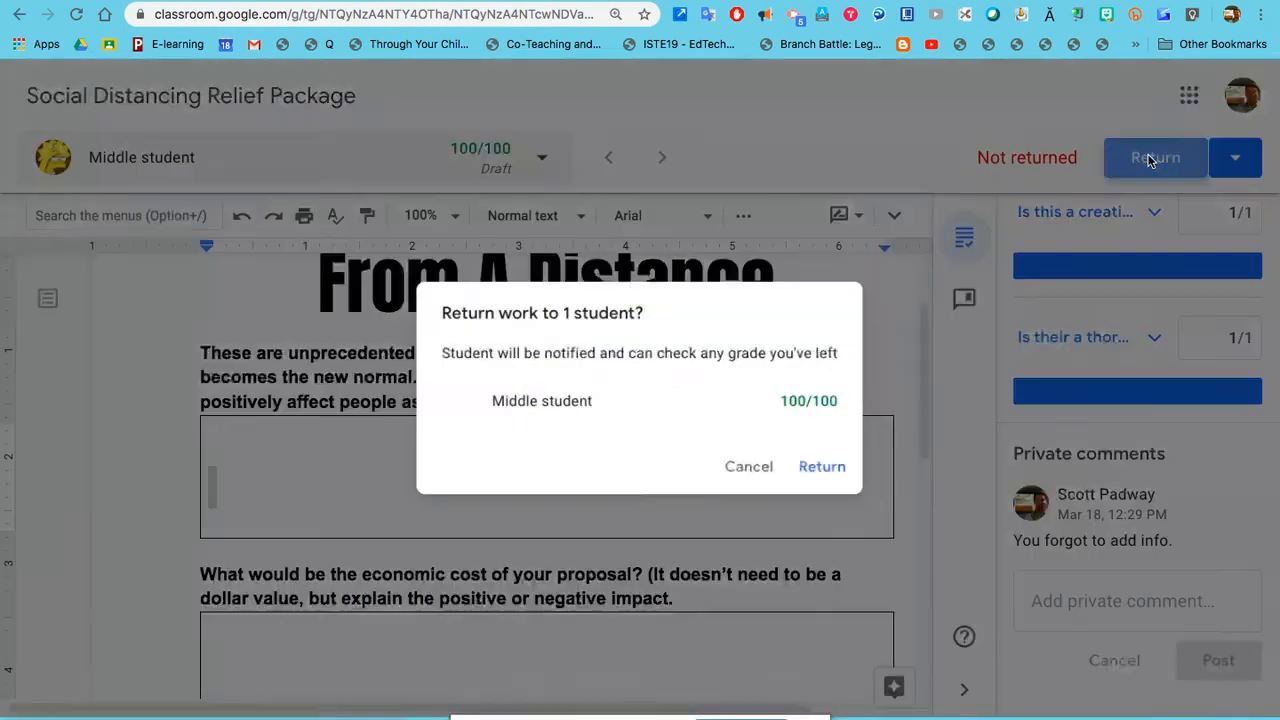
pyautogui.click(845, 472)
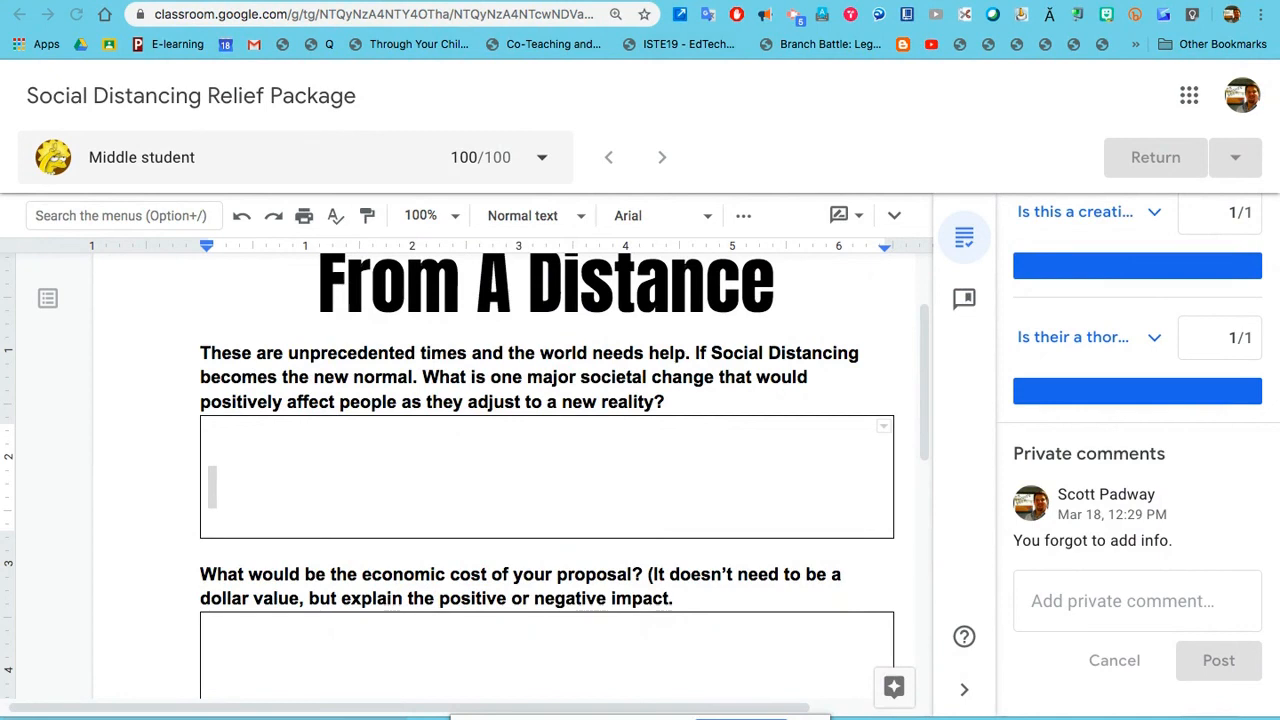
# Step: Leave the grading view, go back to the Shelter In Place class and open its gradebook
pyautogui.click(894, 1)
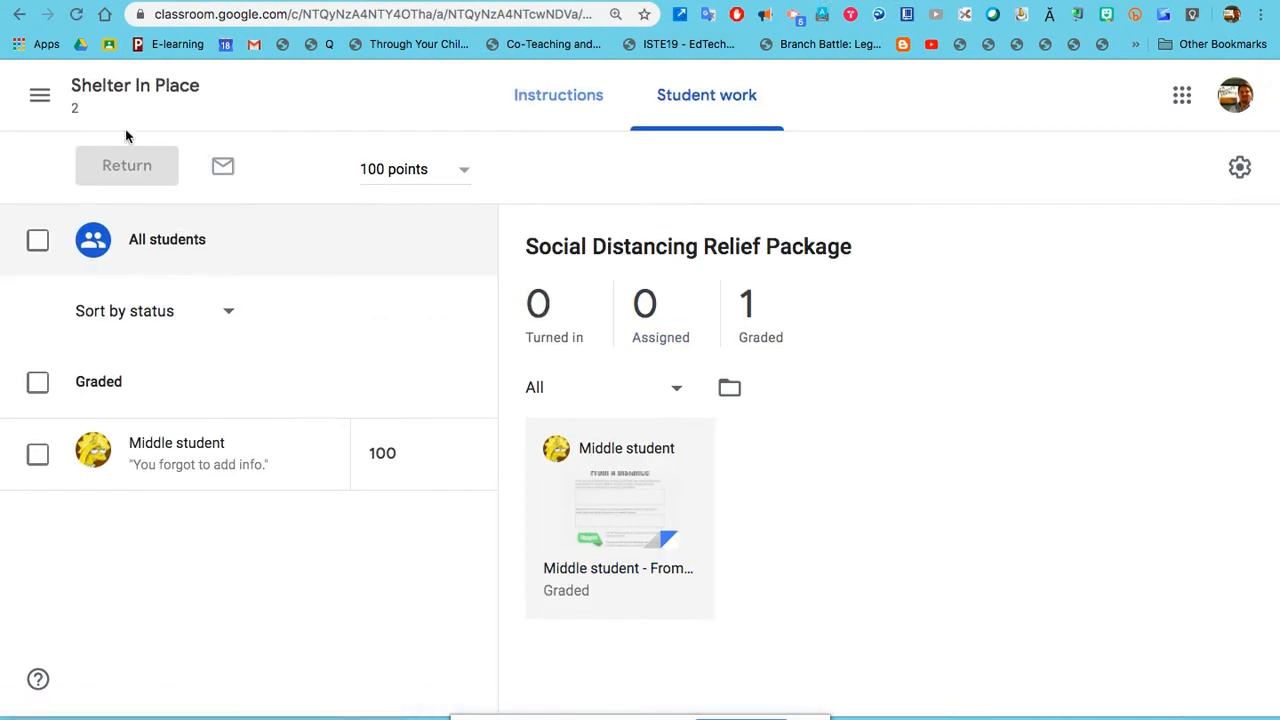
pyautogui.click(137, 97)
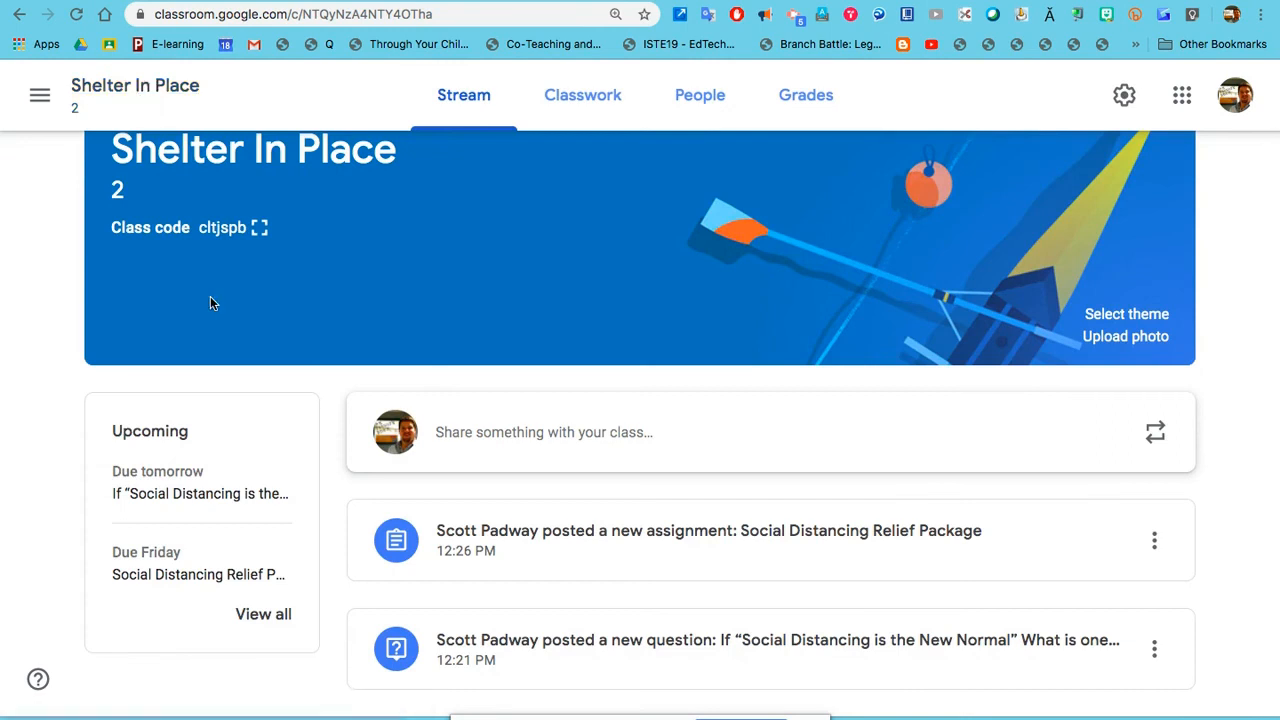
pyautogui.click(799, 91)
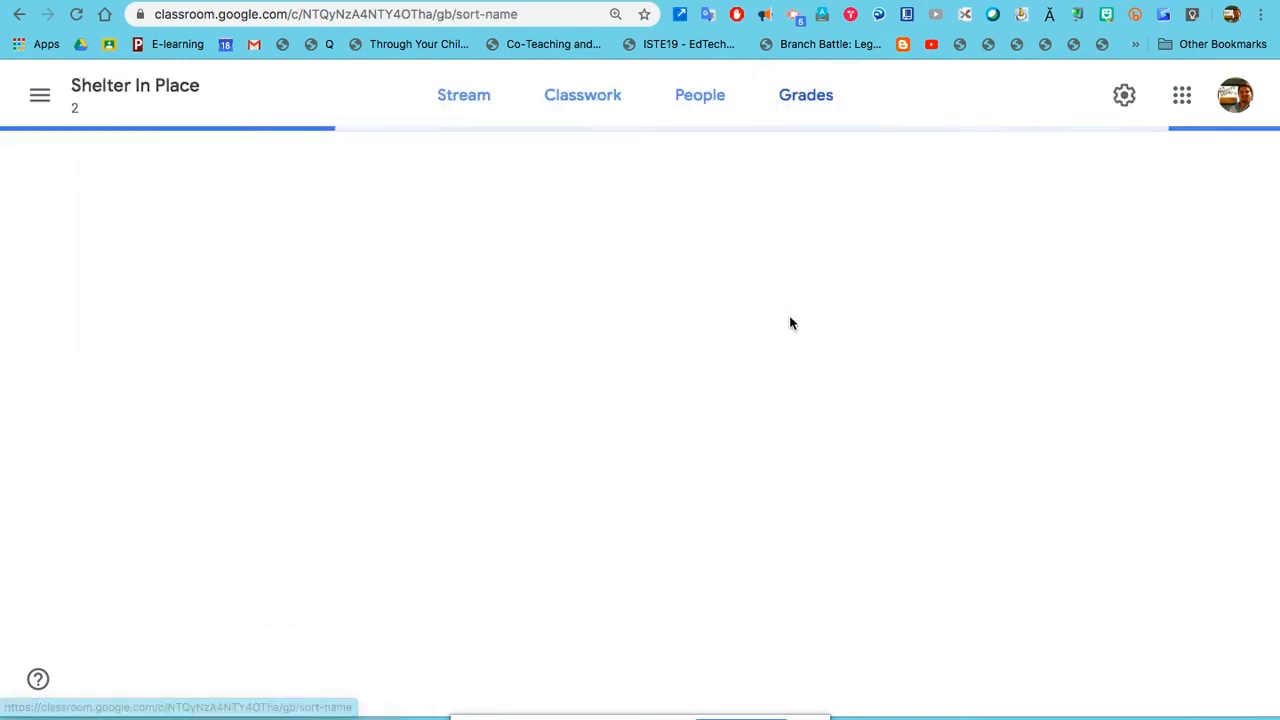